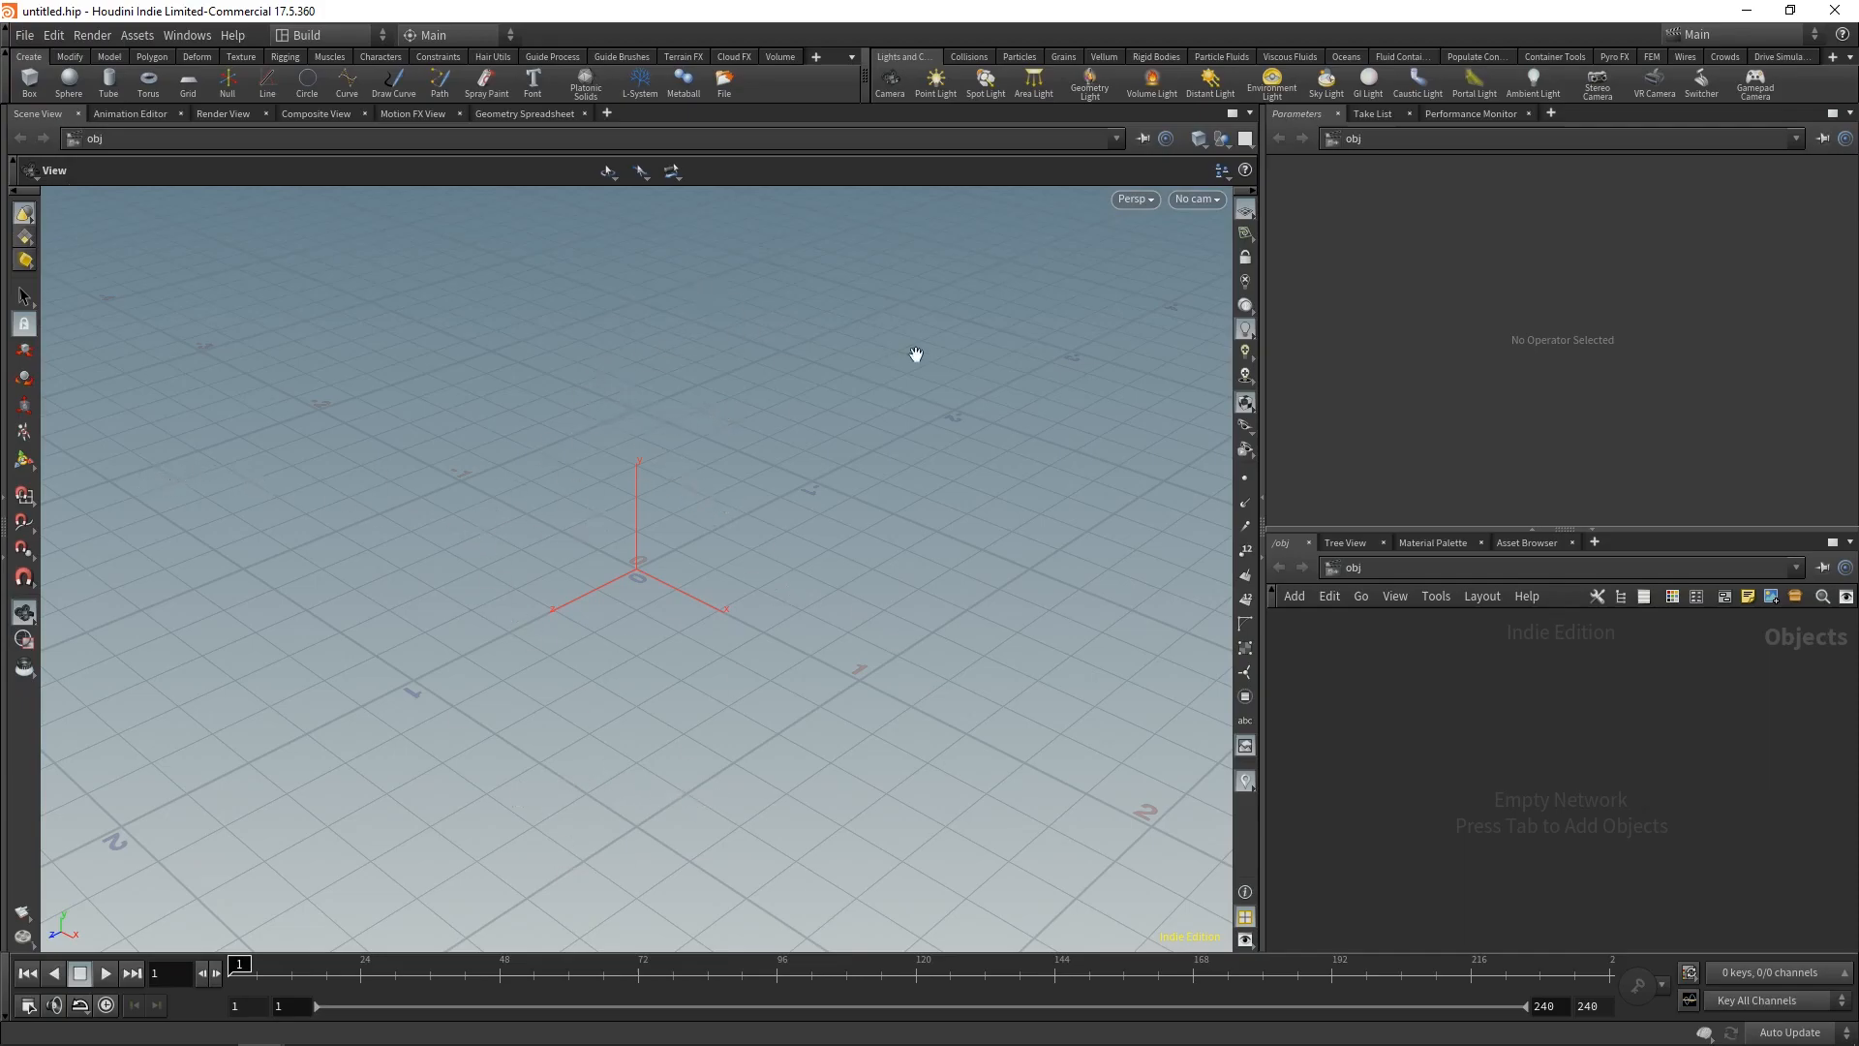
# Step: Tumble, pan and dolly the perspective view around the origin with the View tool, and home the view
pyautogui.click(24, 404)
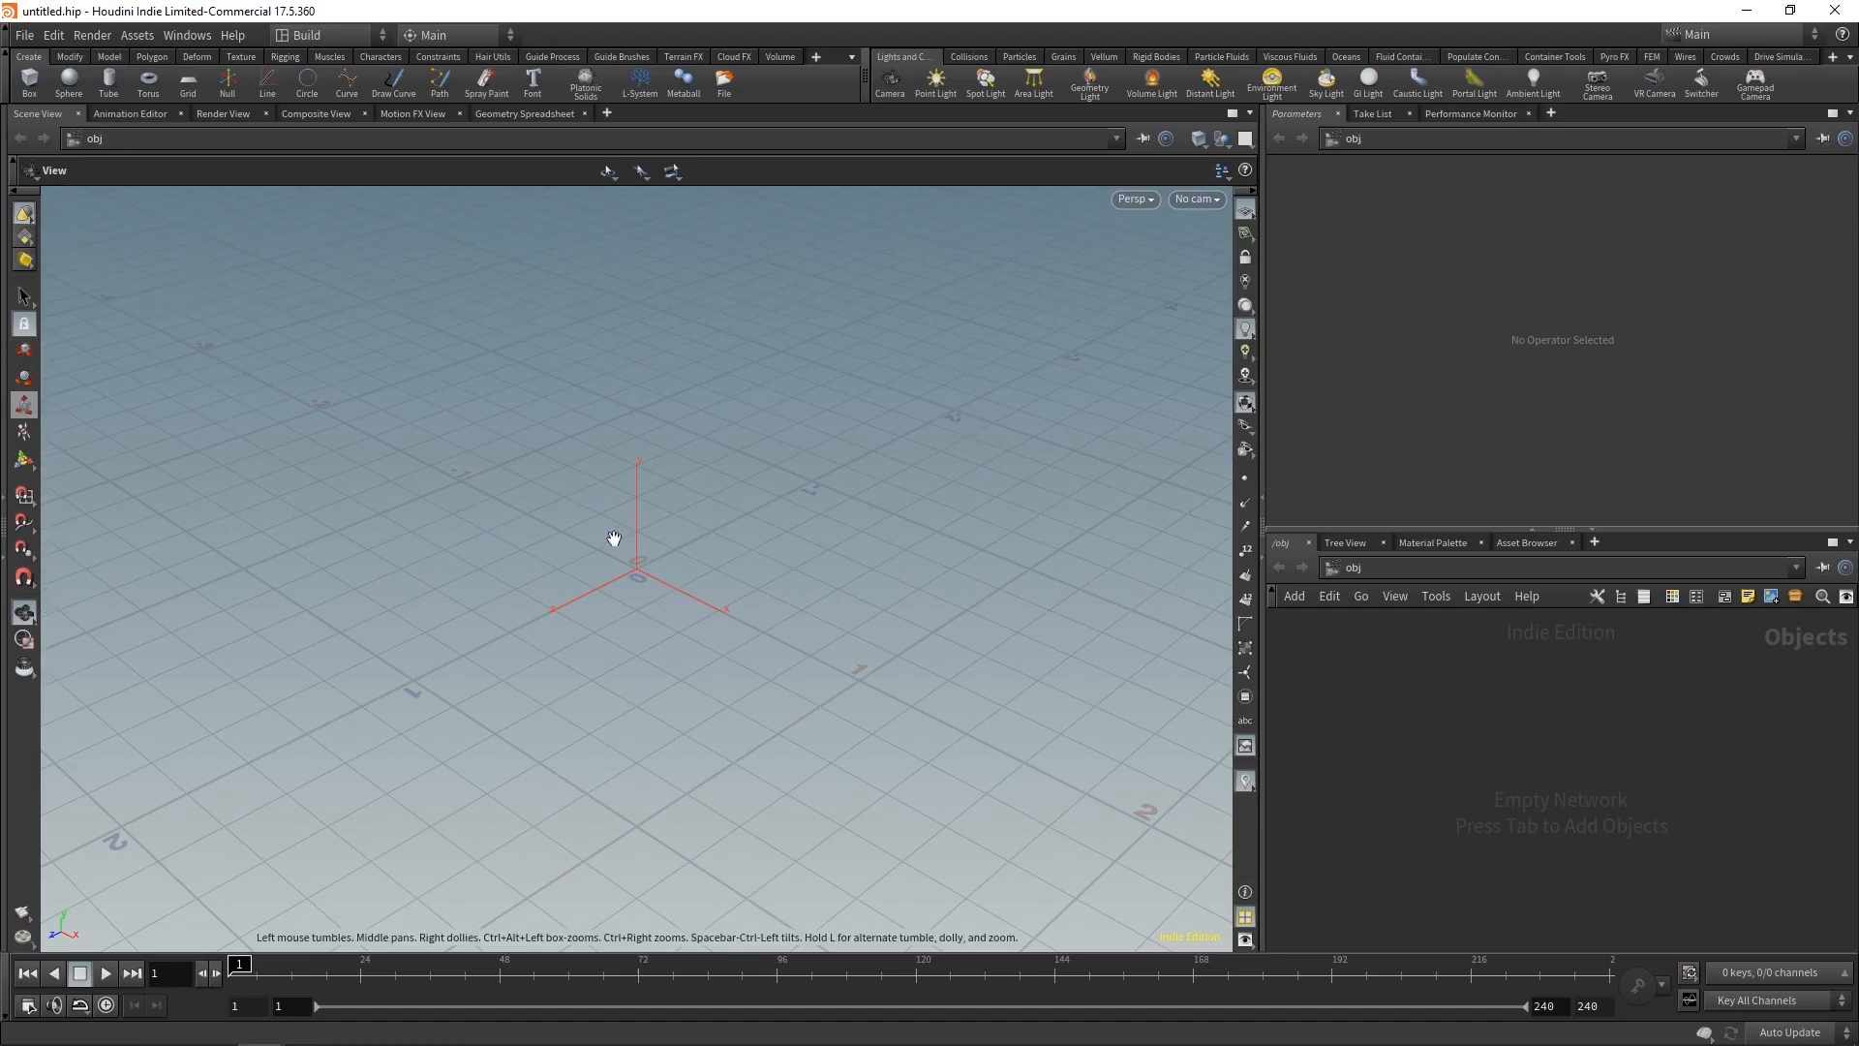
pyautogui.click(28, 616)
pyautogui.moveTo(502, 555); pyautogui.dragTo(726, 569)
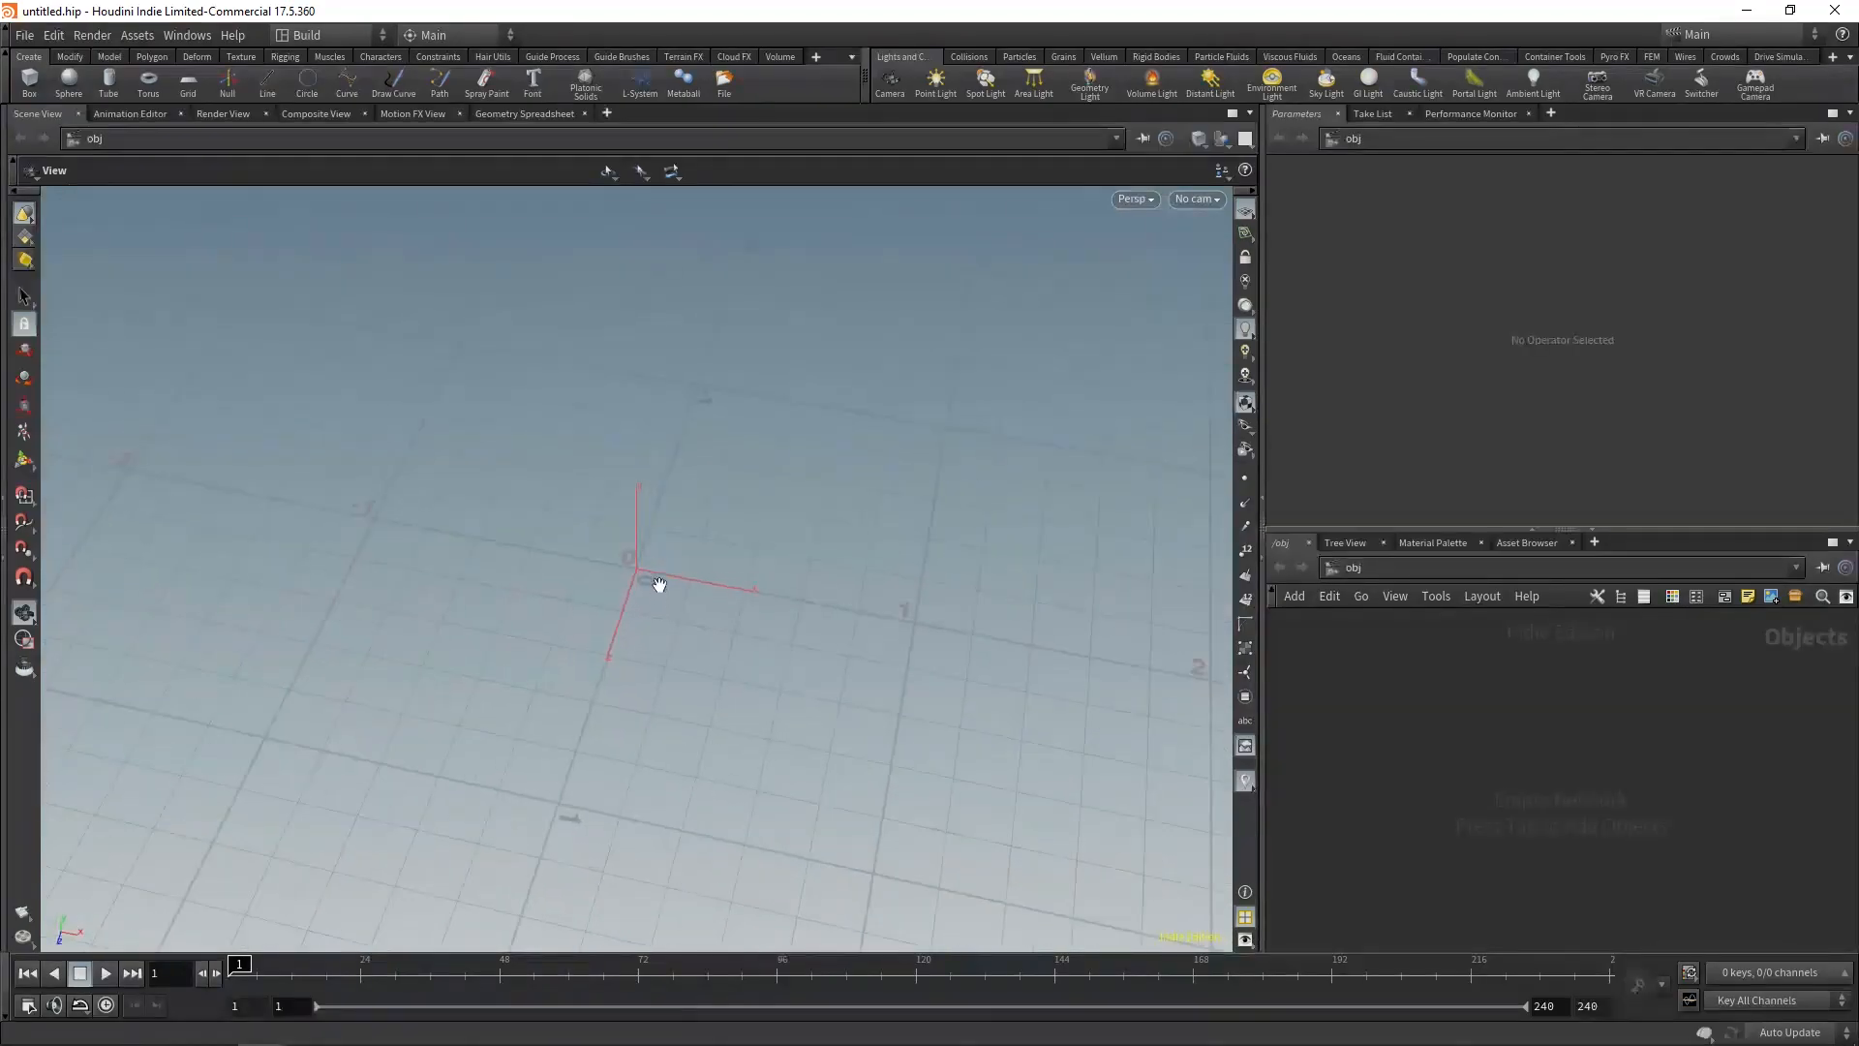
pyautogui.moveTo(590, 576); pyautogui.dragTo(628, 608)
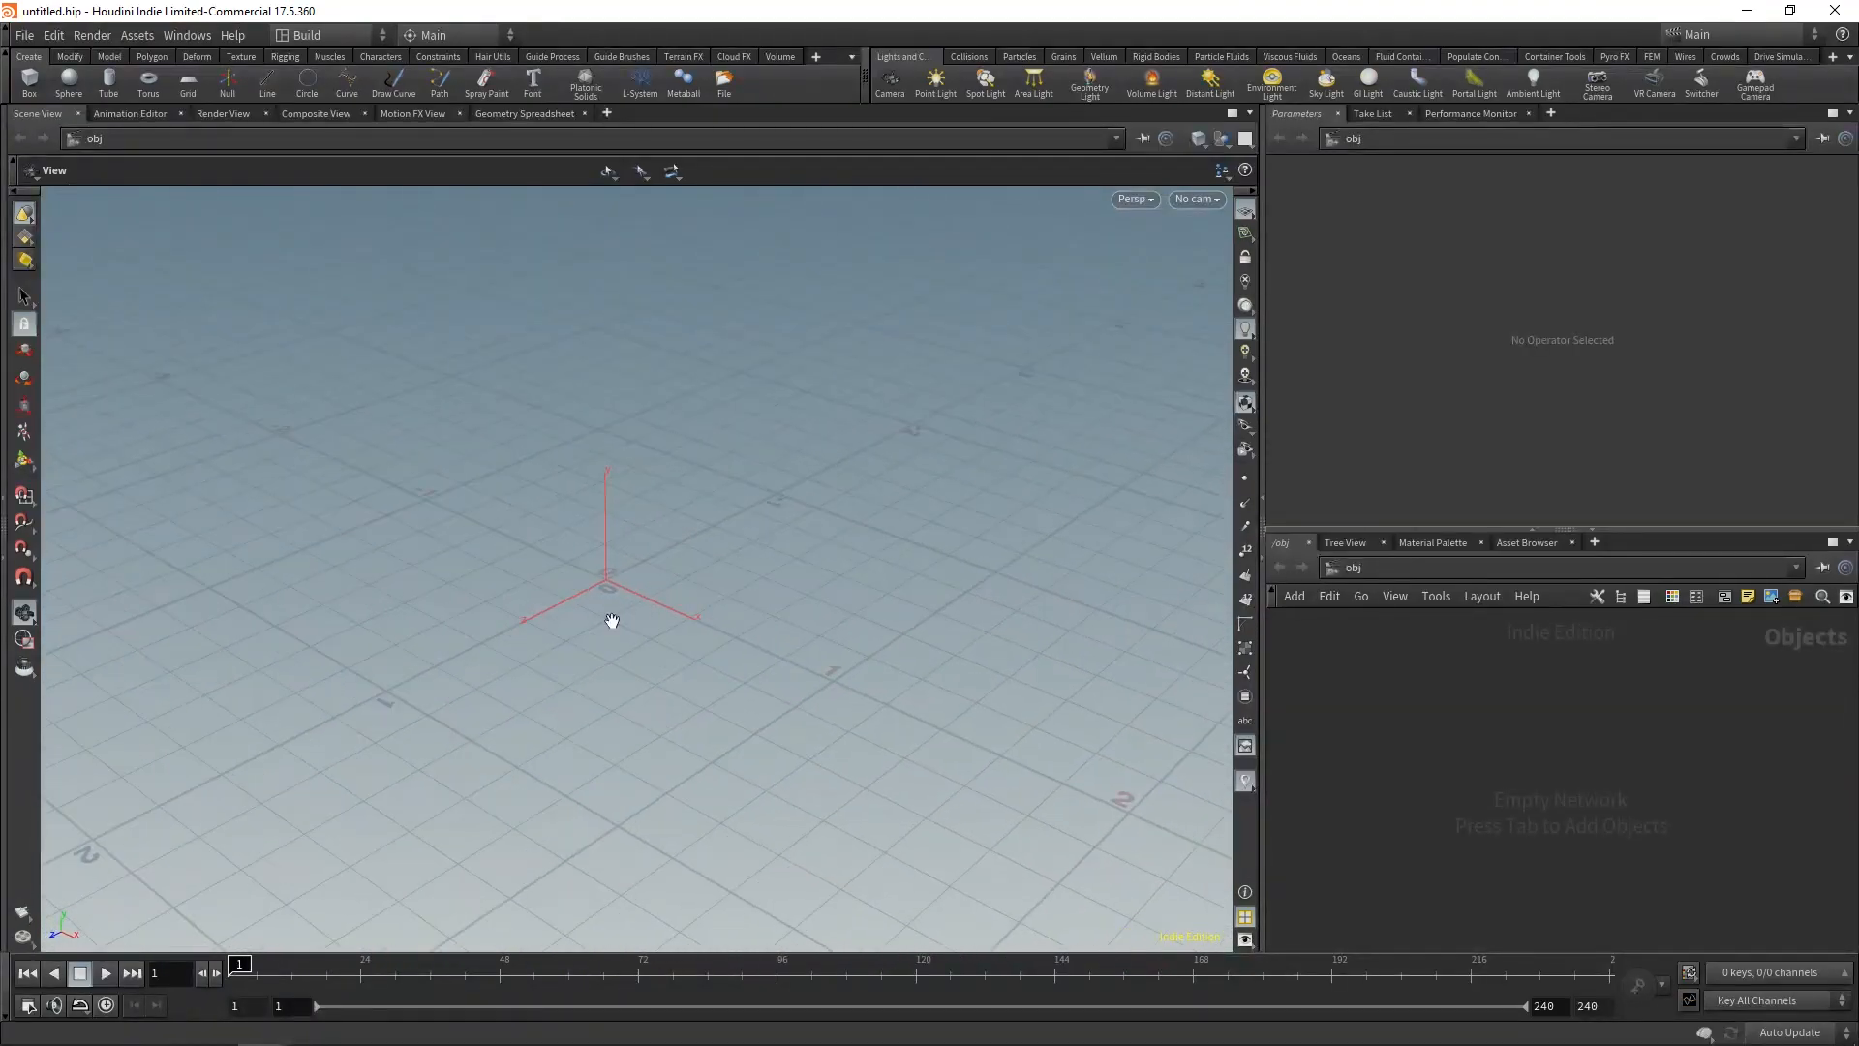
pyautogui.moveTo(612, 620); pyautogui.dragTo(233, 618, button='middle')
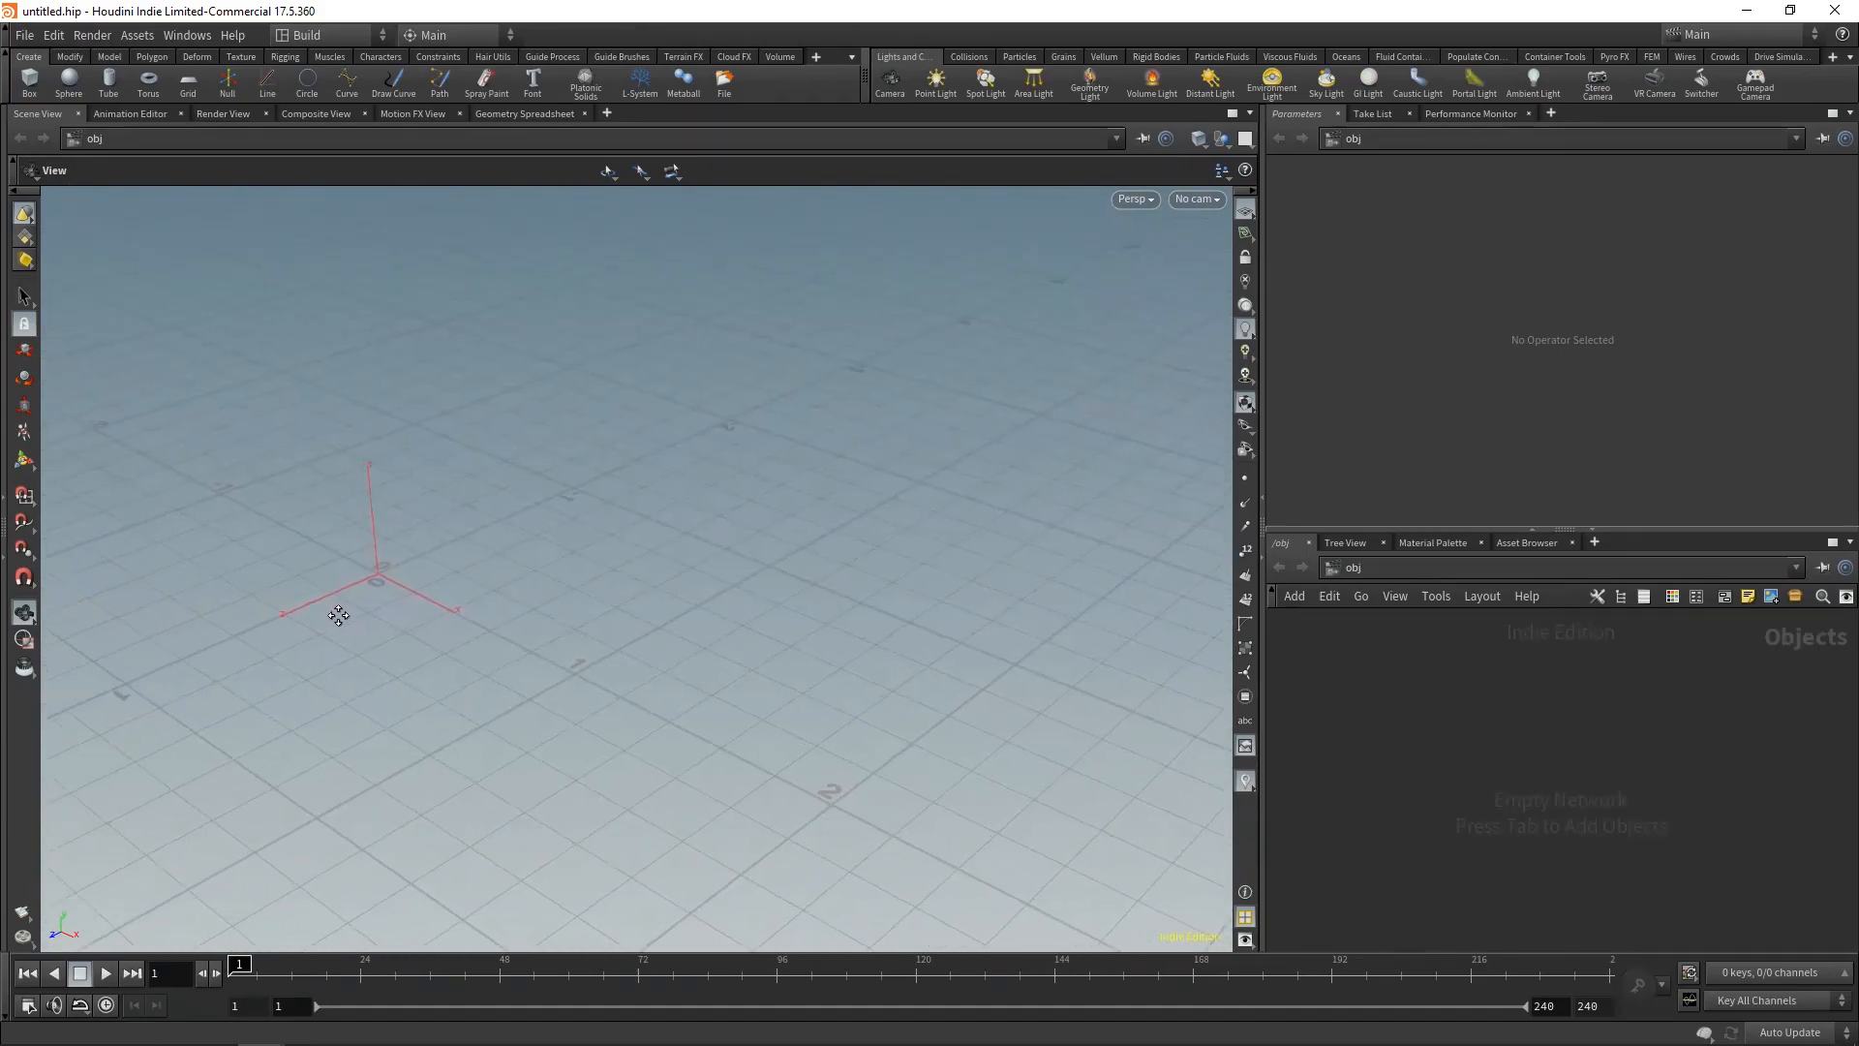
pyautogui.moveTo(796, 637); pyautogui.dragTo(613, 597, button='middle')
pyautogui.moveTo(560, 915); pyautogui.dragTo(126, 657, button='middle')
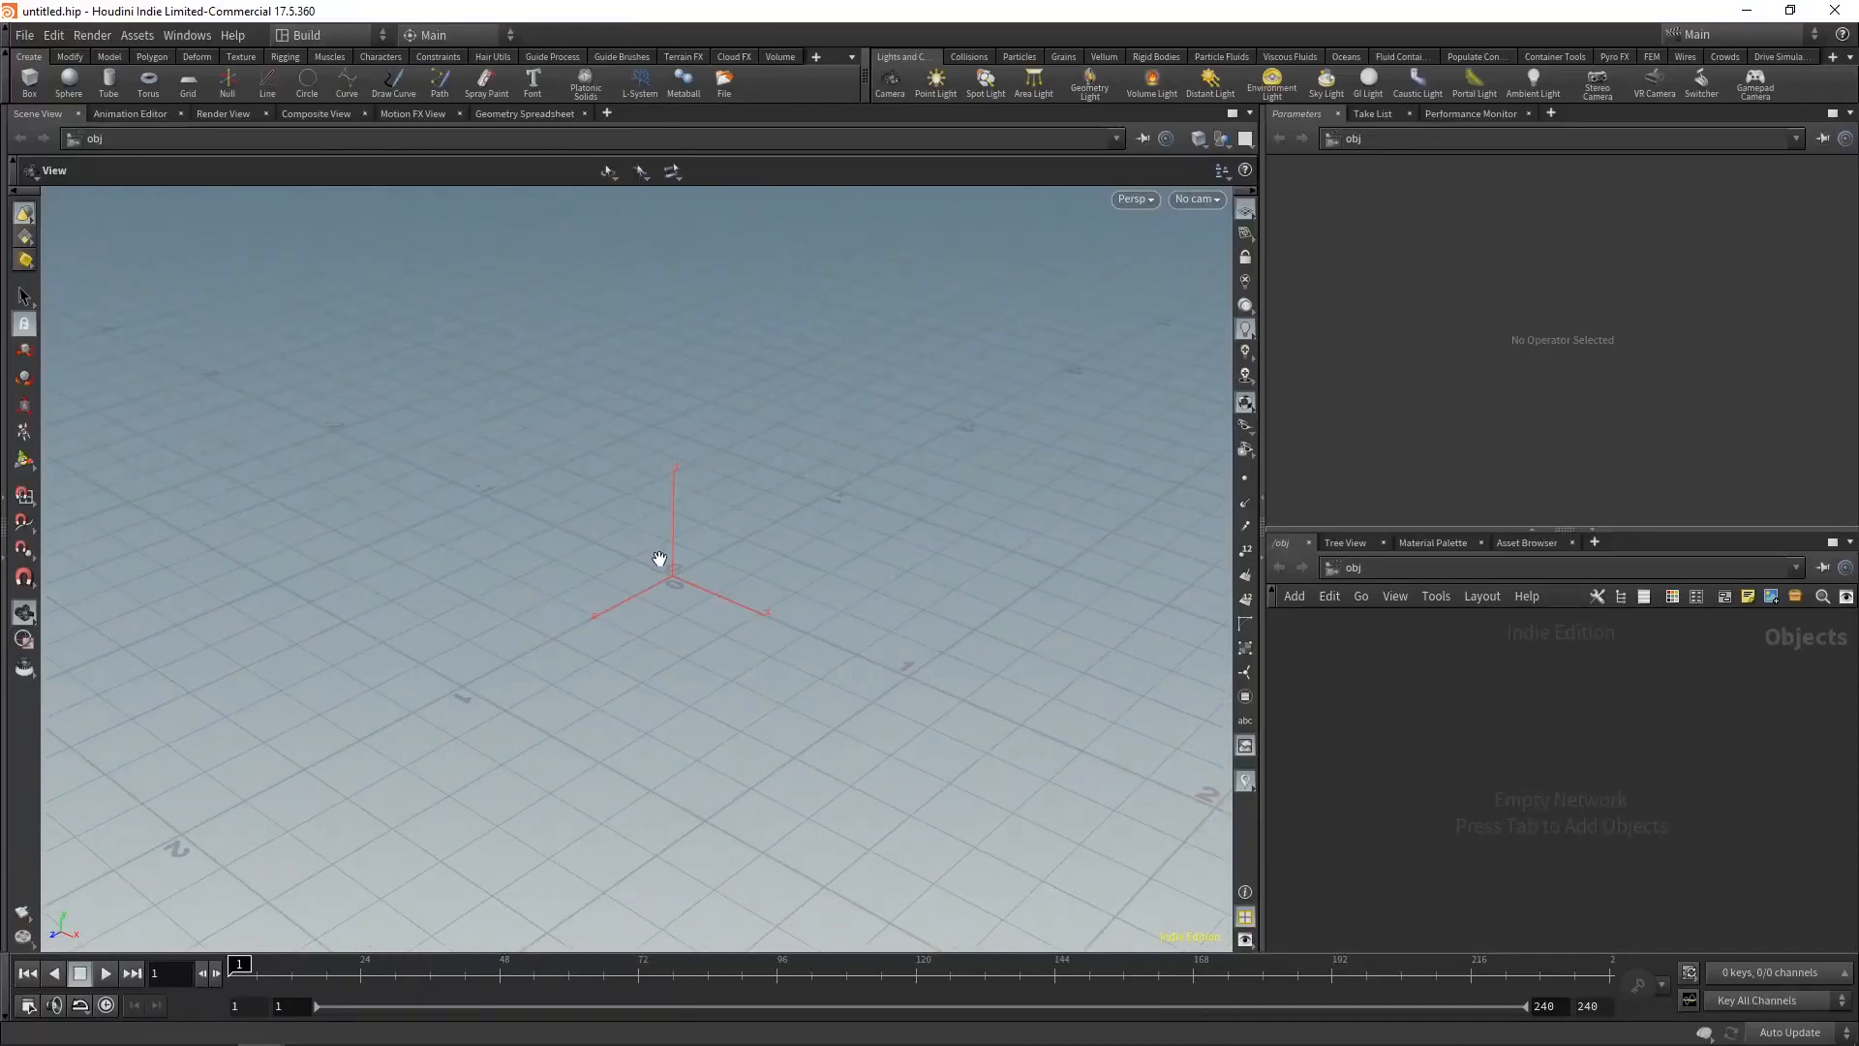
pyautogui.moveTo(694, 601); pyautogui.dragTo(663, 774, button='right')
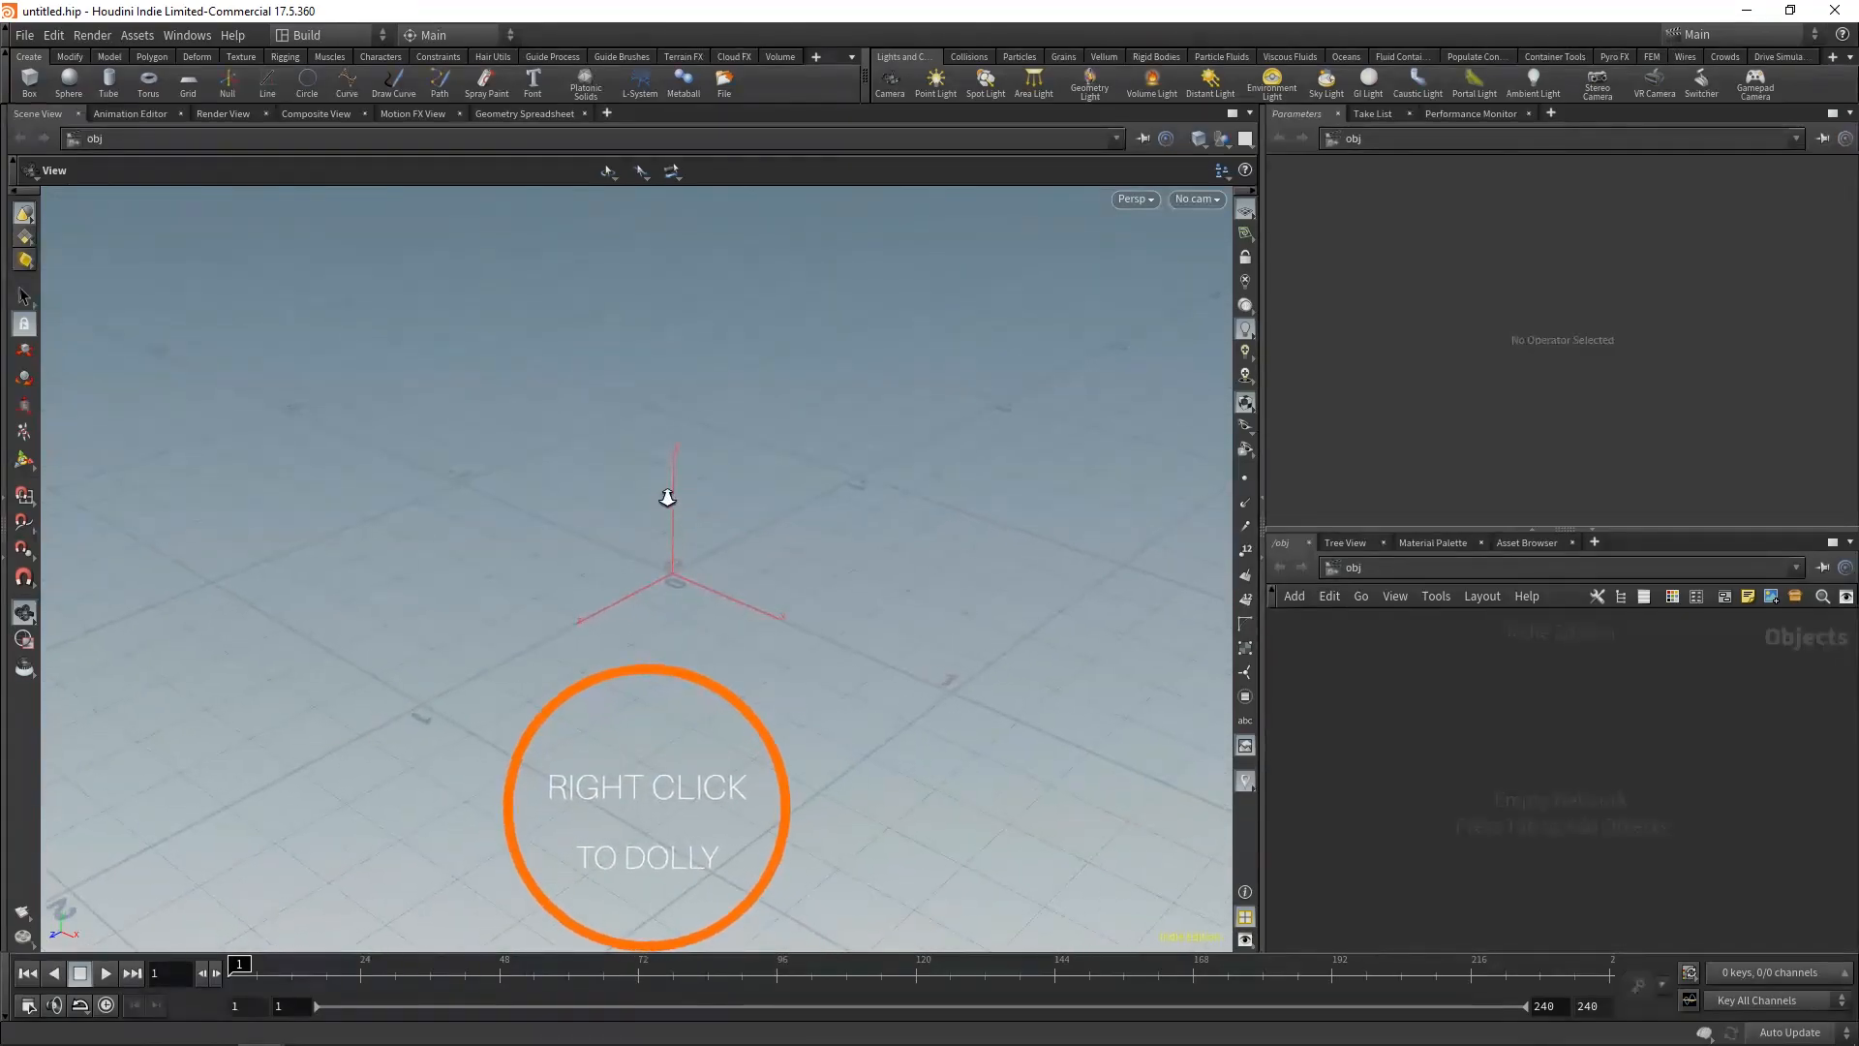
pyautogui.moveTo(662, 621); pyautogui.dragTo(782, 380)
pyautogui.press('h')
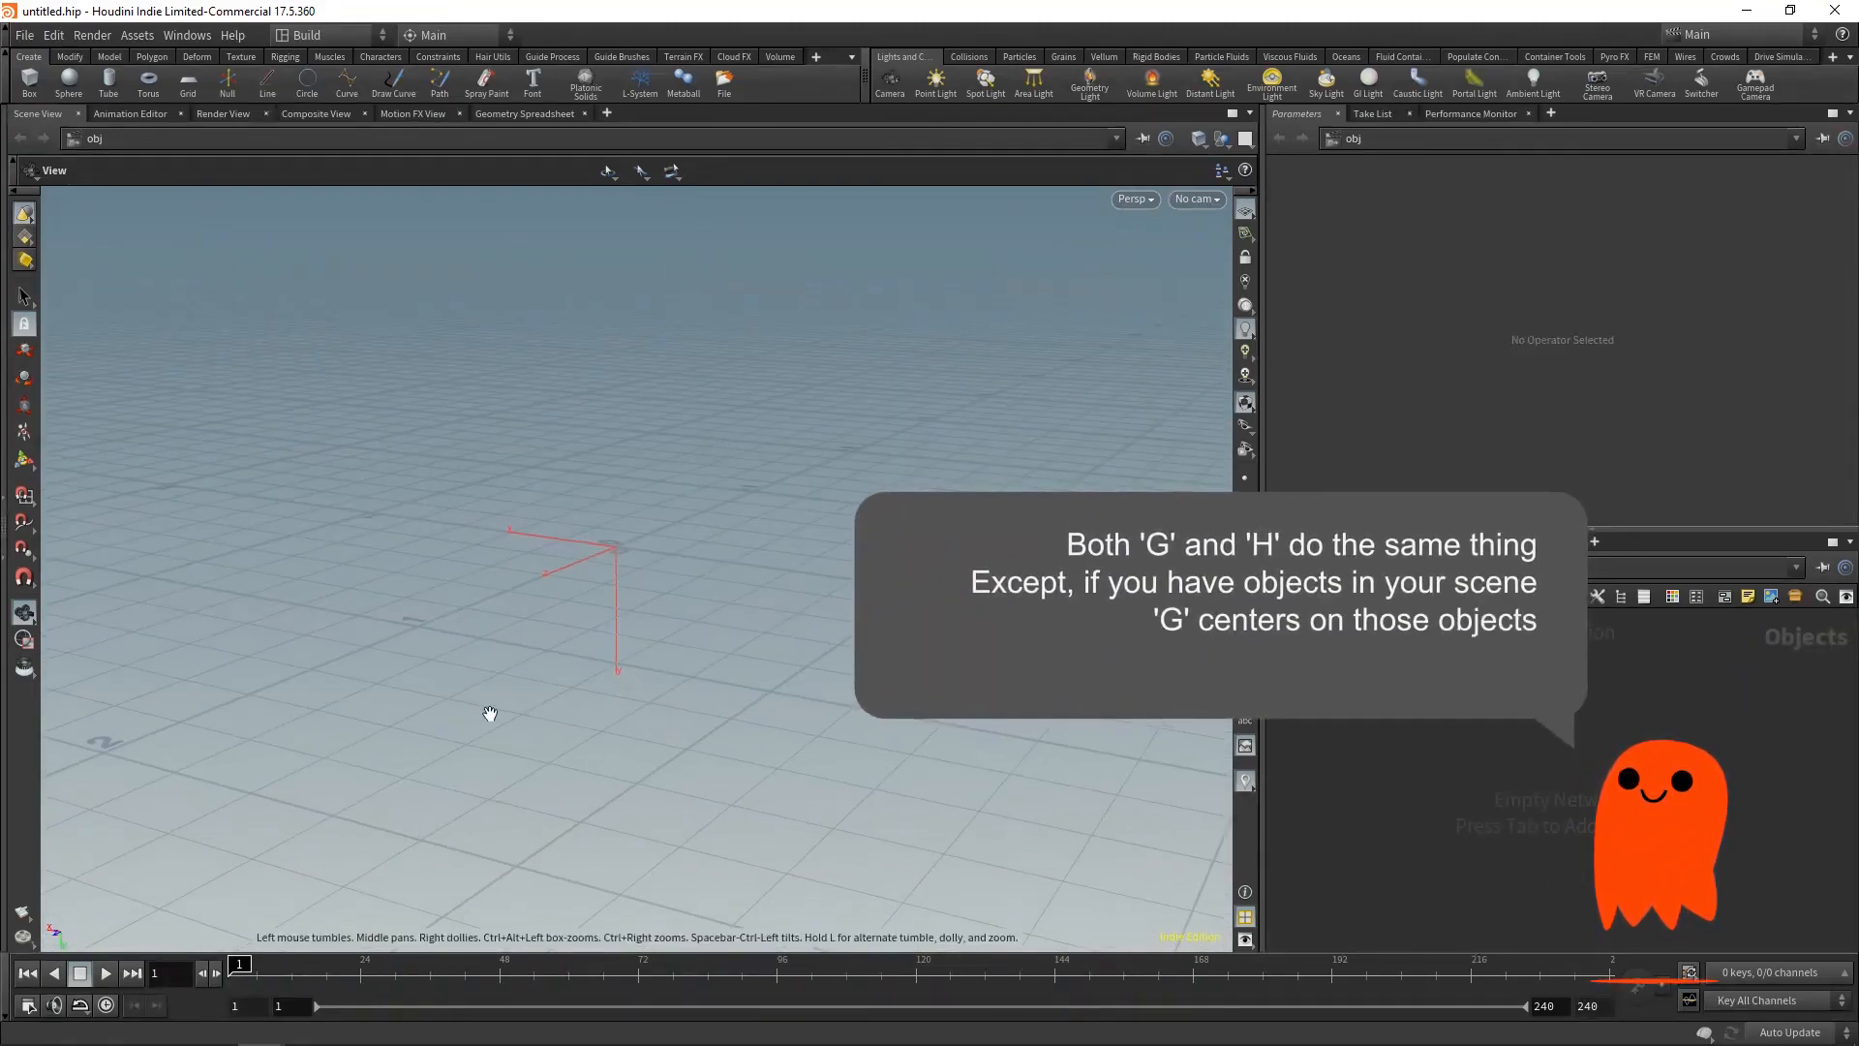
pyautogui.press('g')
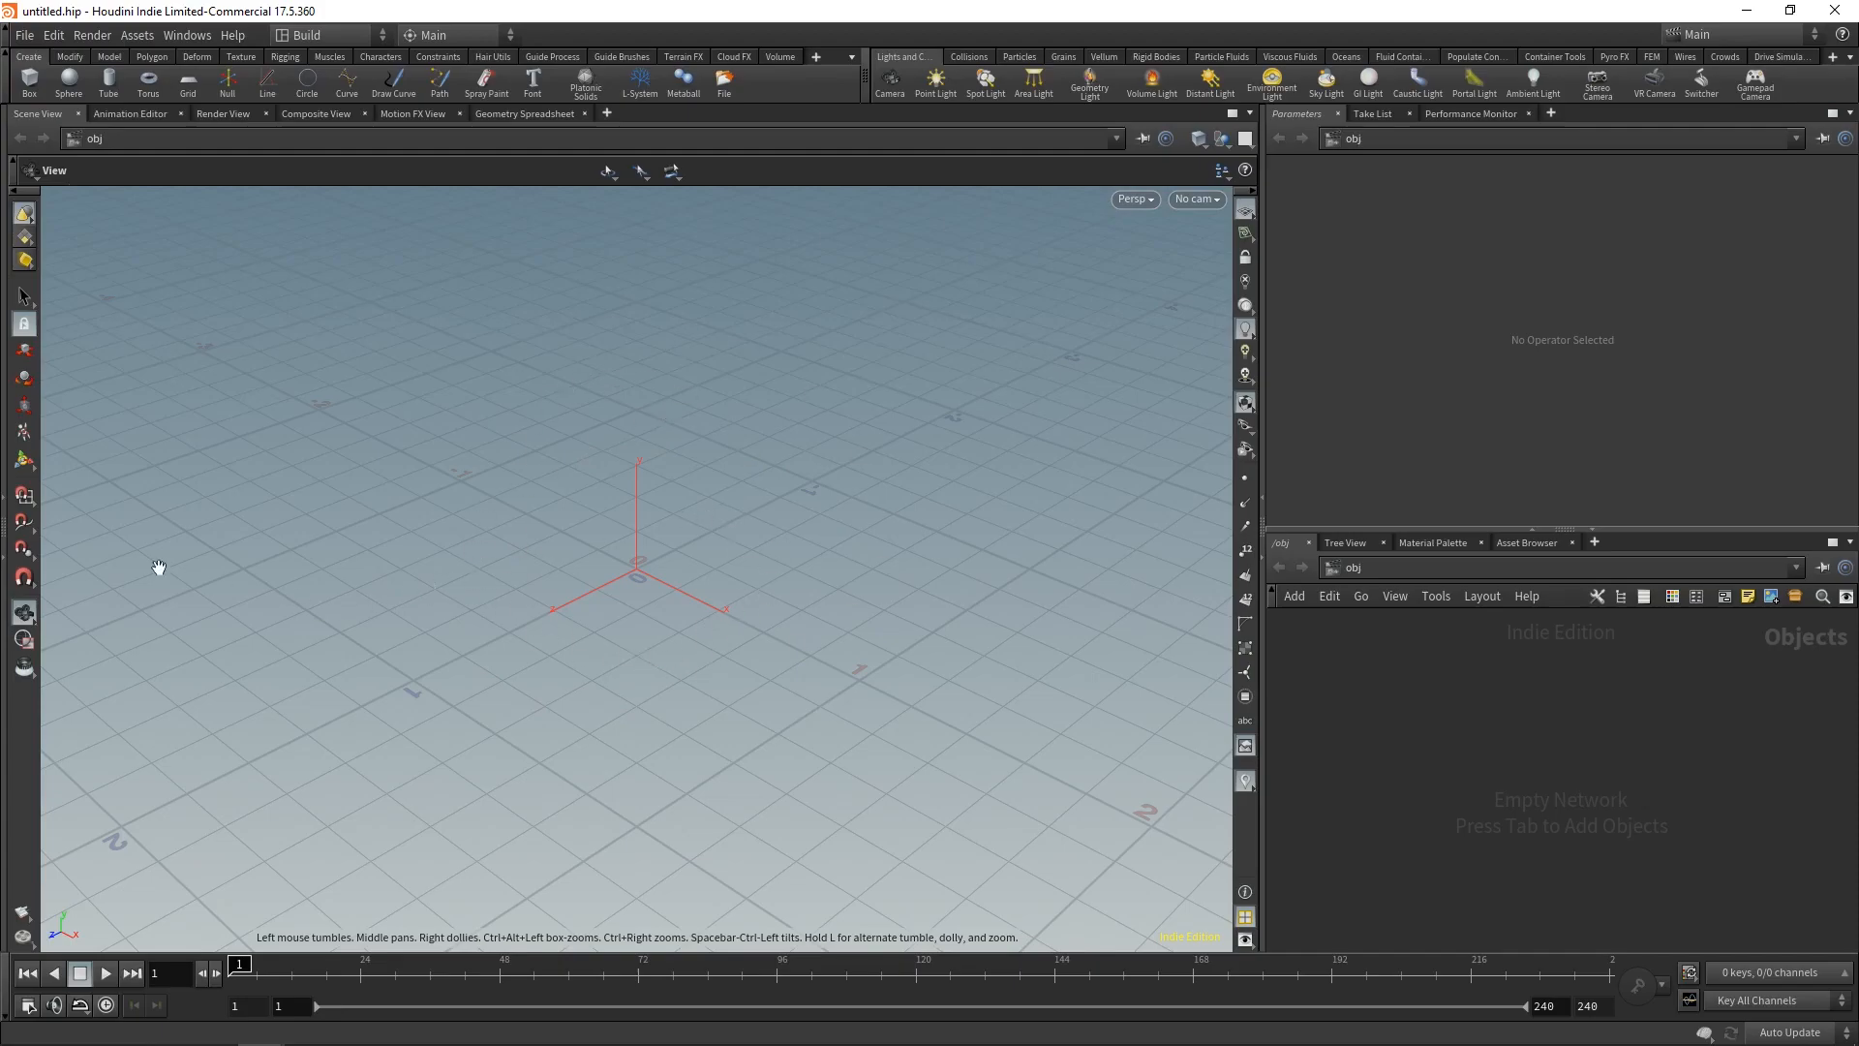
# Step: Try box selections around the origin with the Show Handle tool, and check which object selection options it offers
pyautogui.click(35, 462)
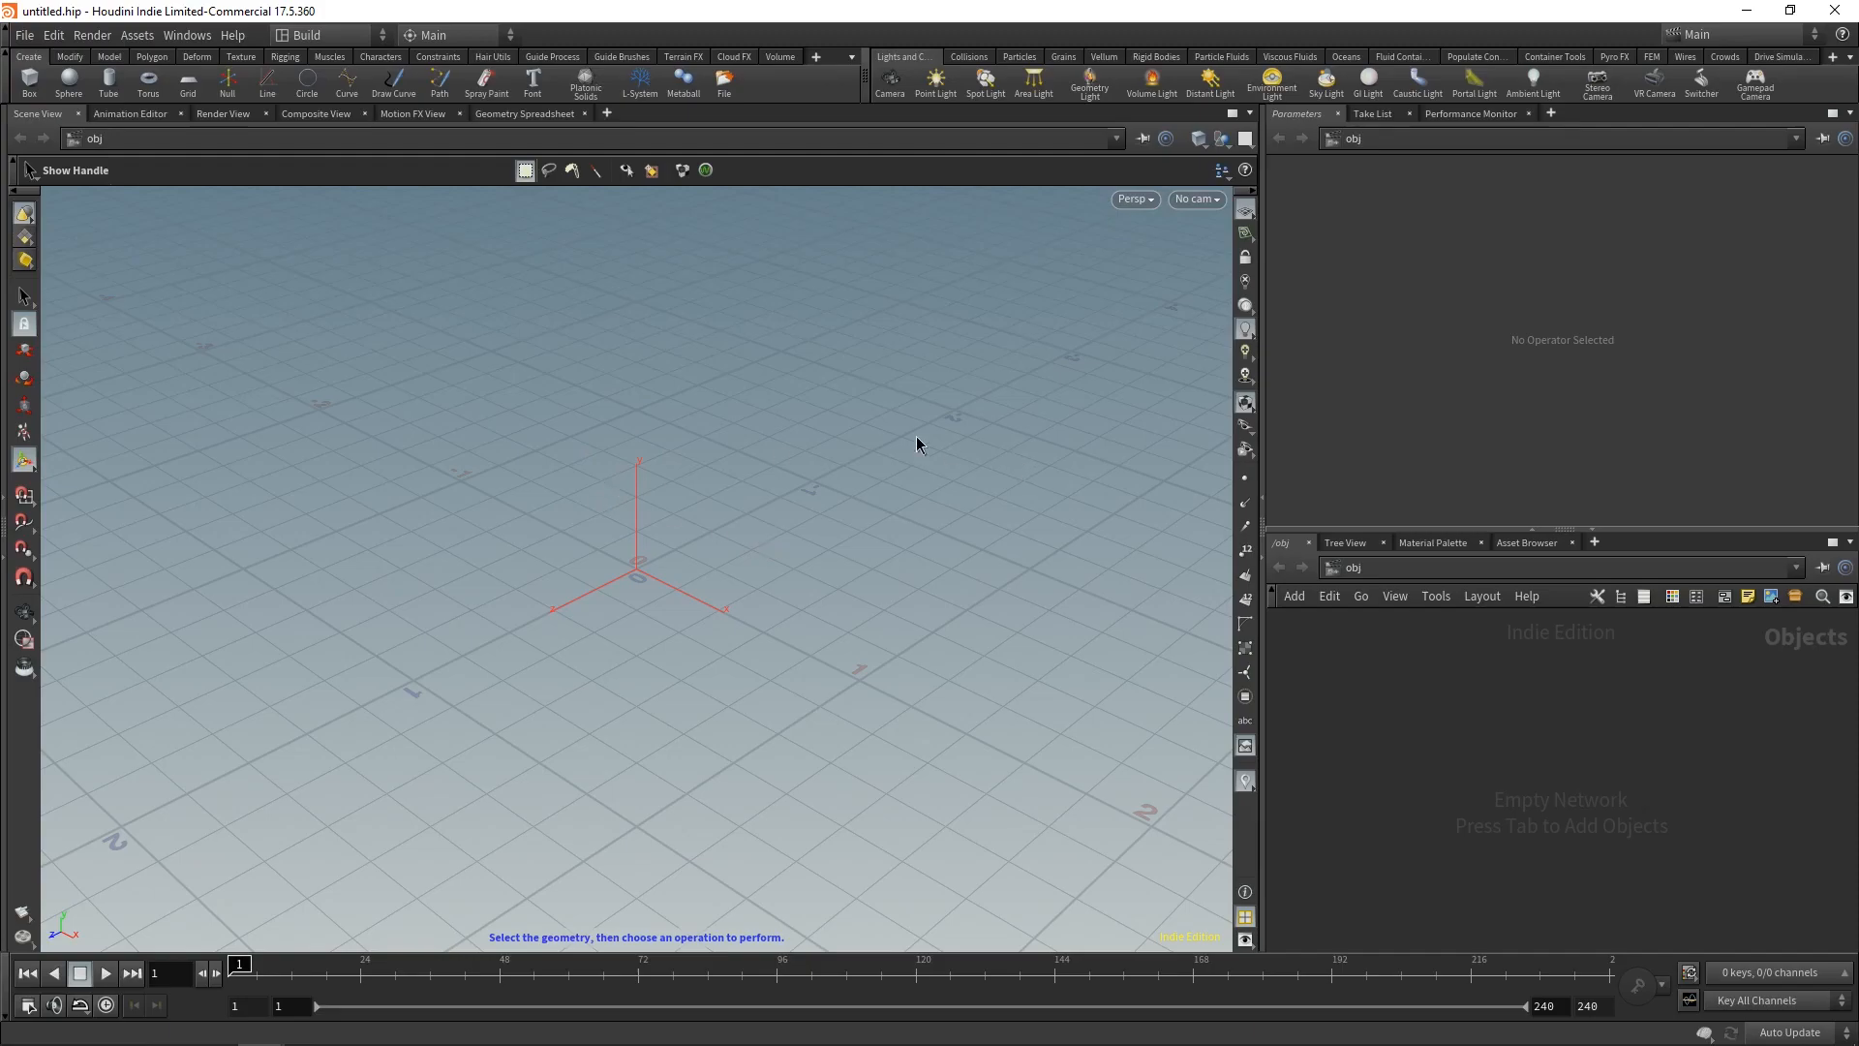
pyautogui.moveTo(581, 455); pyautogui.dragTo(811, 435)
pyautogui.moveTo(530, 417); pyautogui.dragTo(753, 594)
pyautogui.moveTo(467, 385); pyautogui.dragTo(659, 585)
pyautogui.moveTo(511, 656); pyautogui.dragTo(822, 374)
pyautogui.moveTo(492, 402); pyautogui.dragTo(670, 551)
pyautogui.moveTo(581, 455); pyautogui.dragTo(793, 613)
pyautogui.rightClick(621, 467)
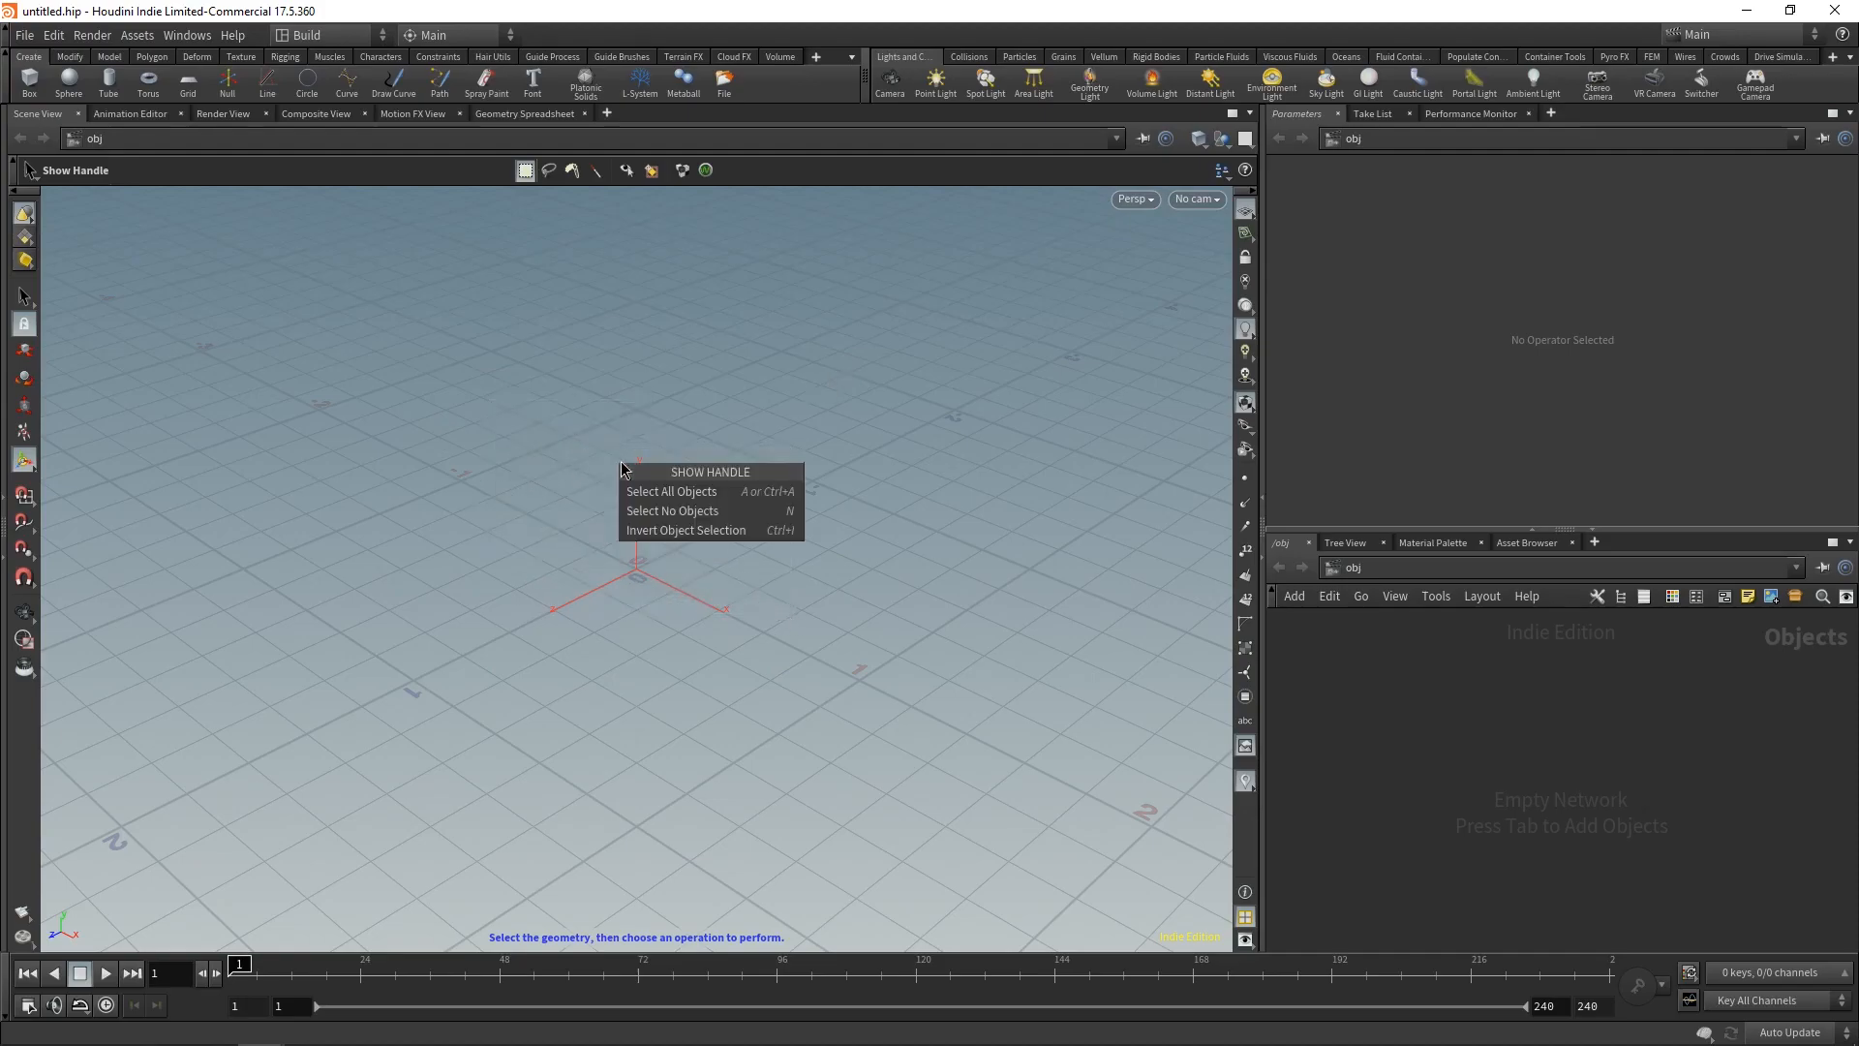
pyautogui.click(580, 492)
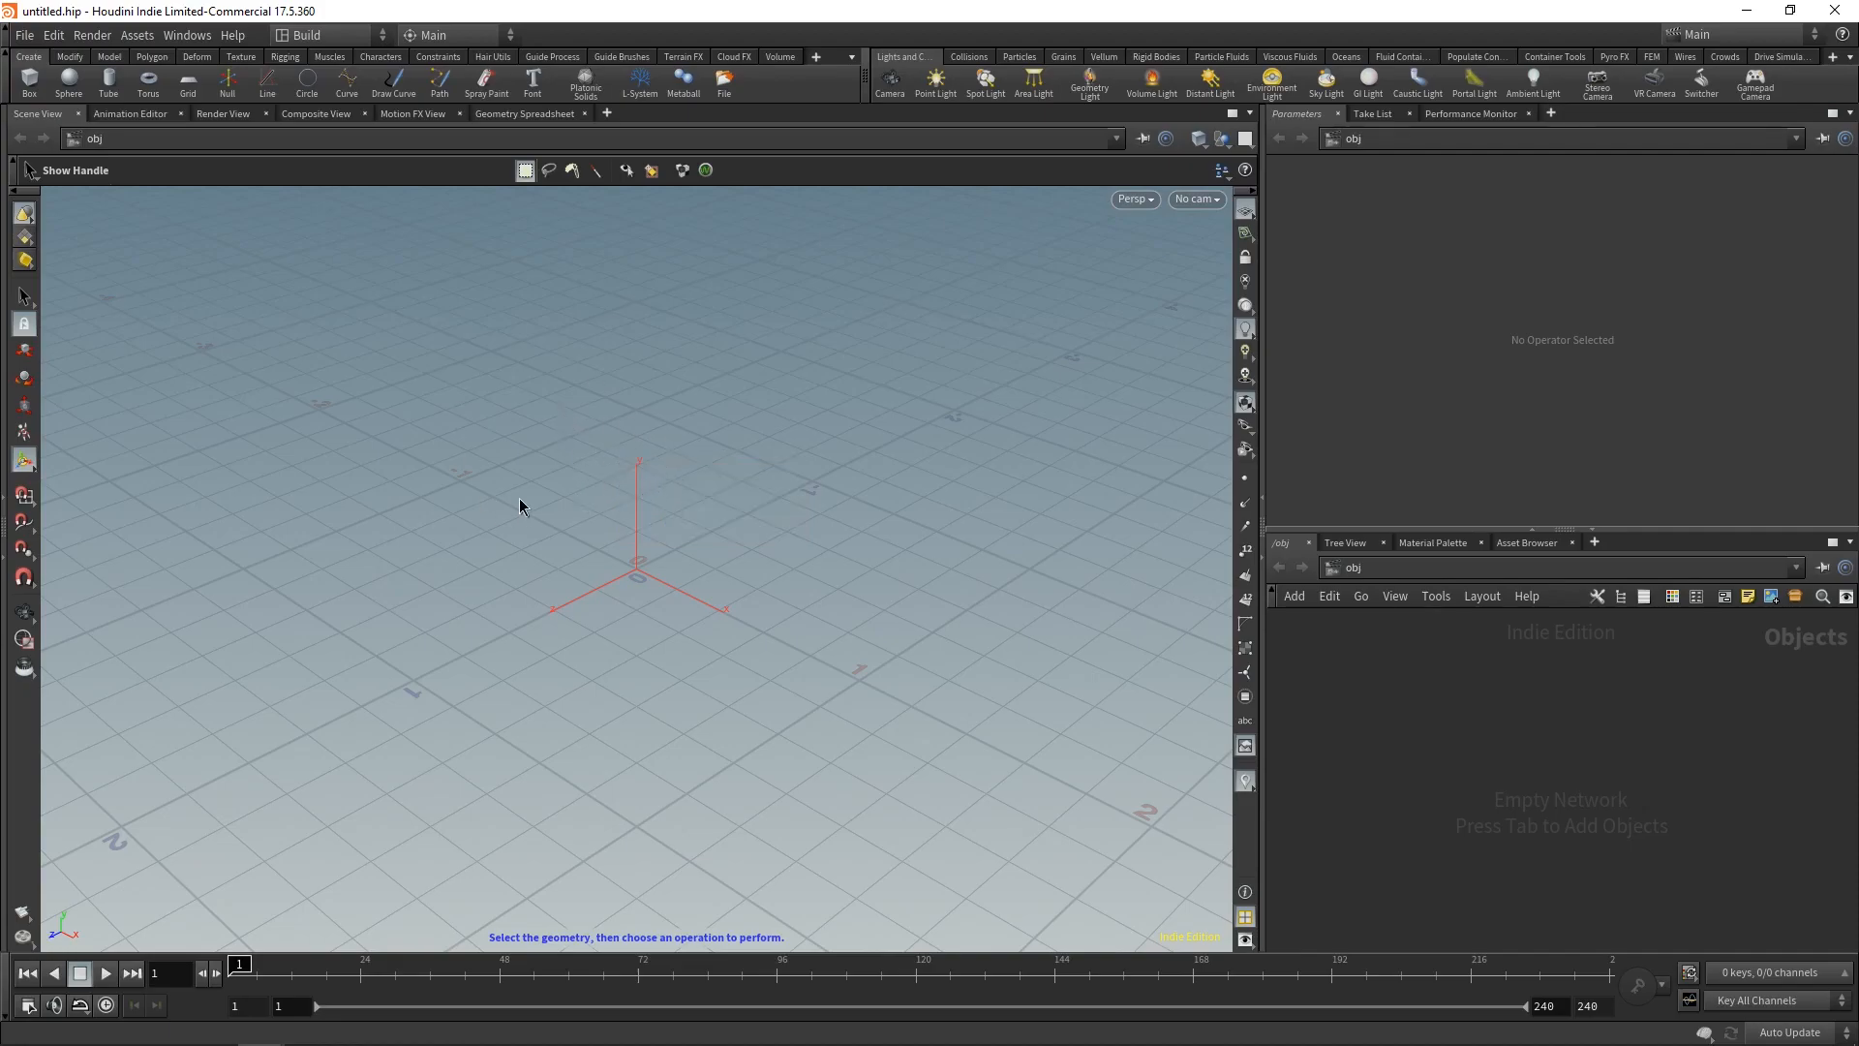
# Step: Return to the View tool, home the tumbled view, and switch to Show Handle and back
pyautogui.press('Escape')
pyautogui.moveTo(581, 531); pyautogui.dragTo(572, 441)
pyautogui.press('g')
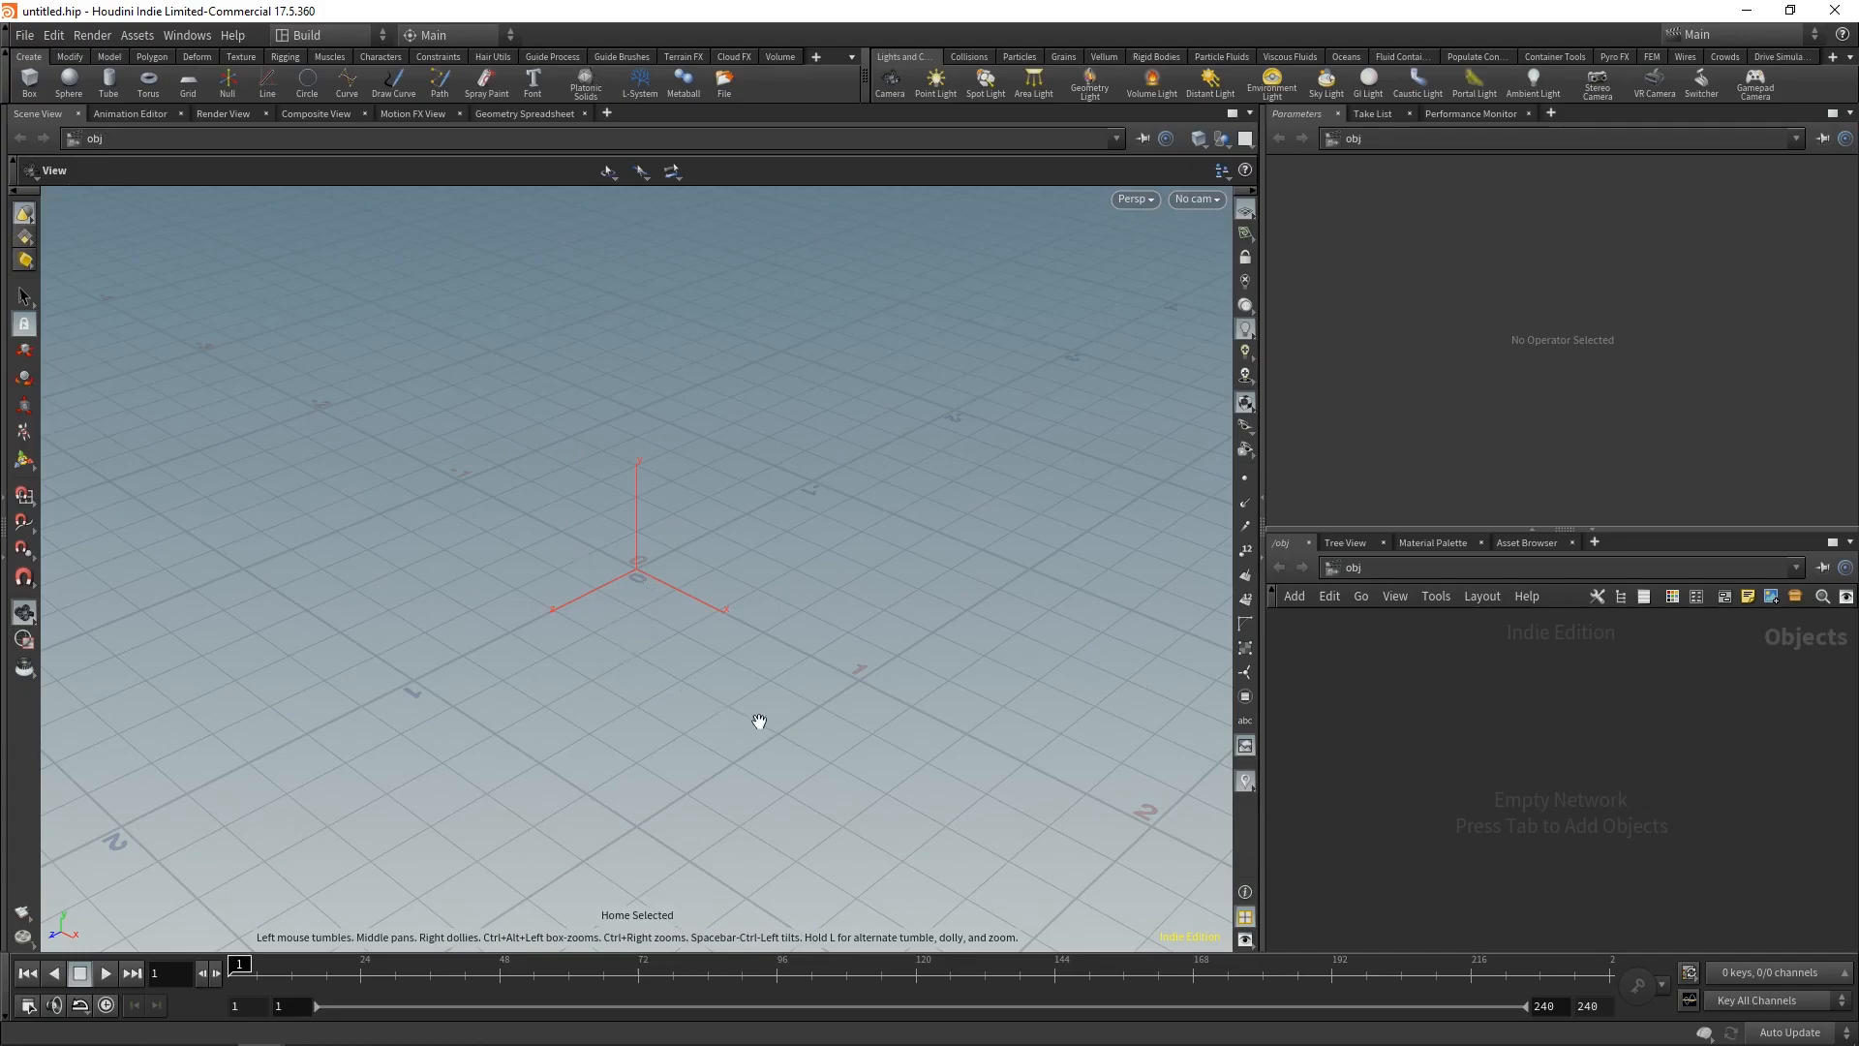
pyautogui.press('Return')
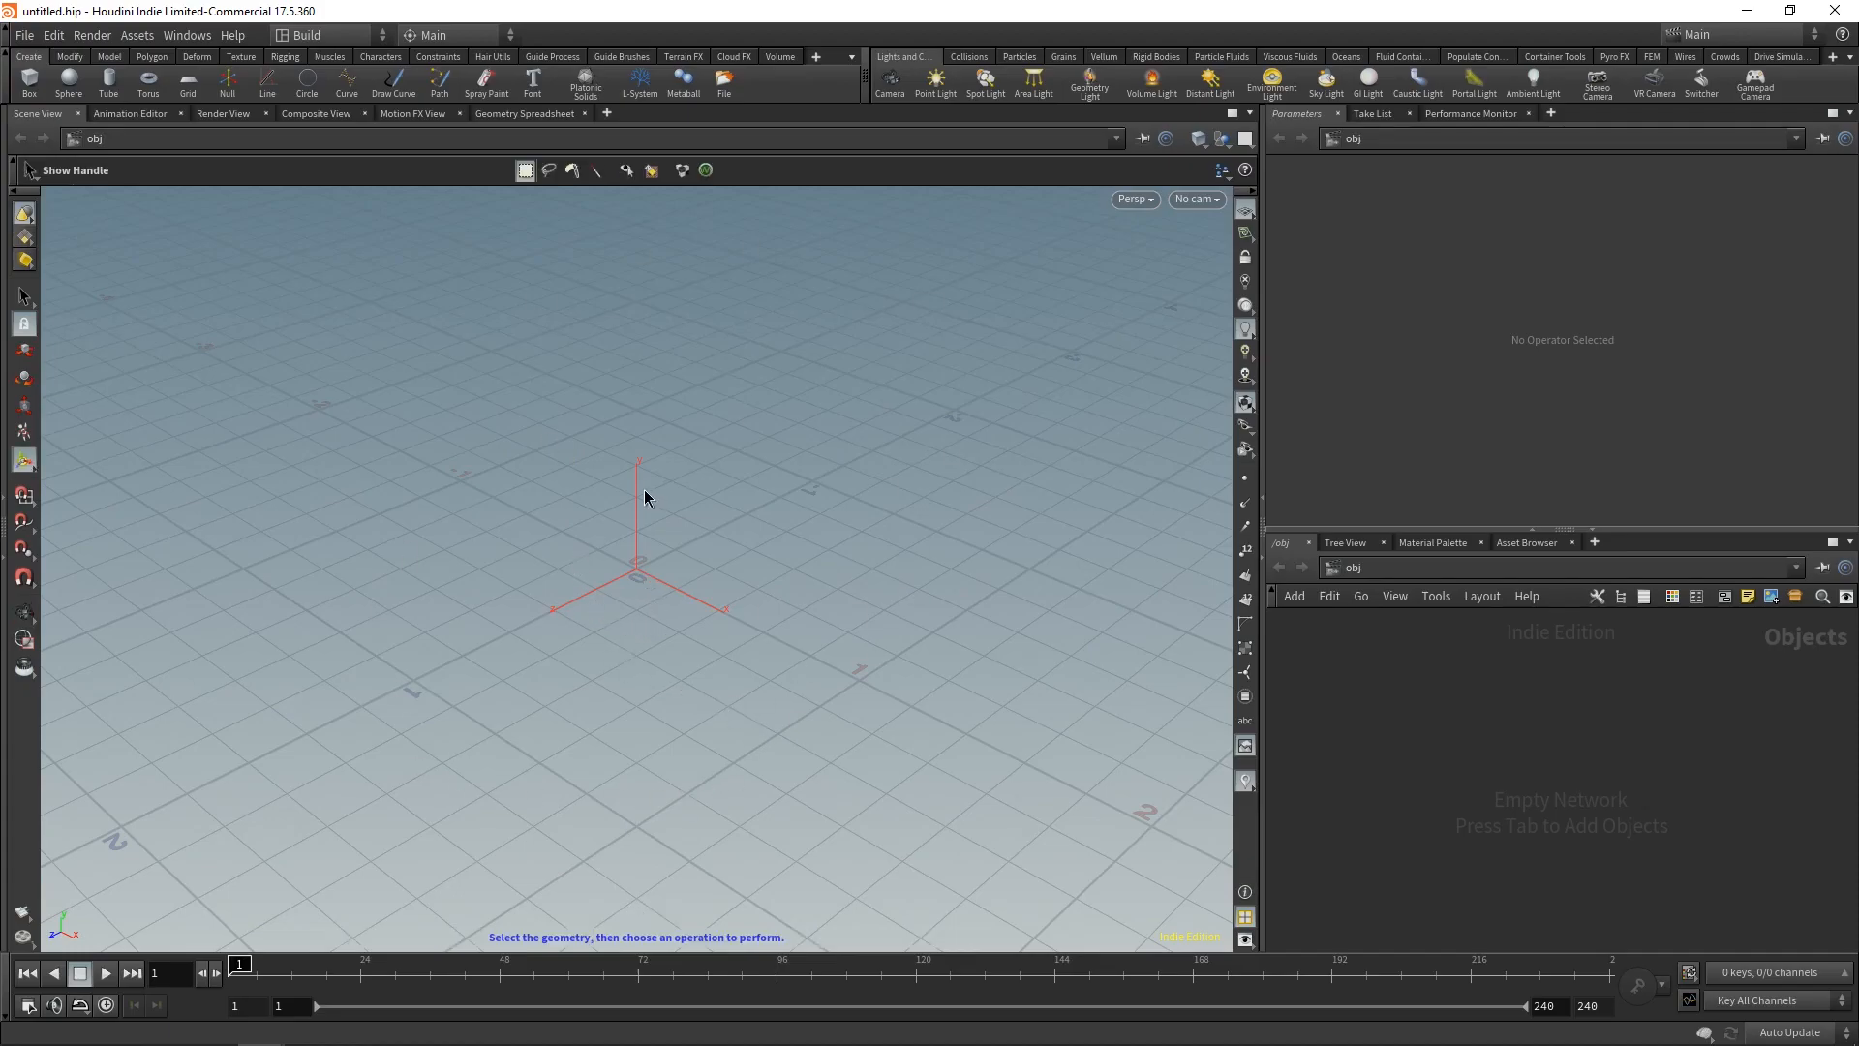
pyautogui.press('Escape')
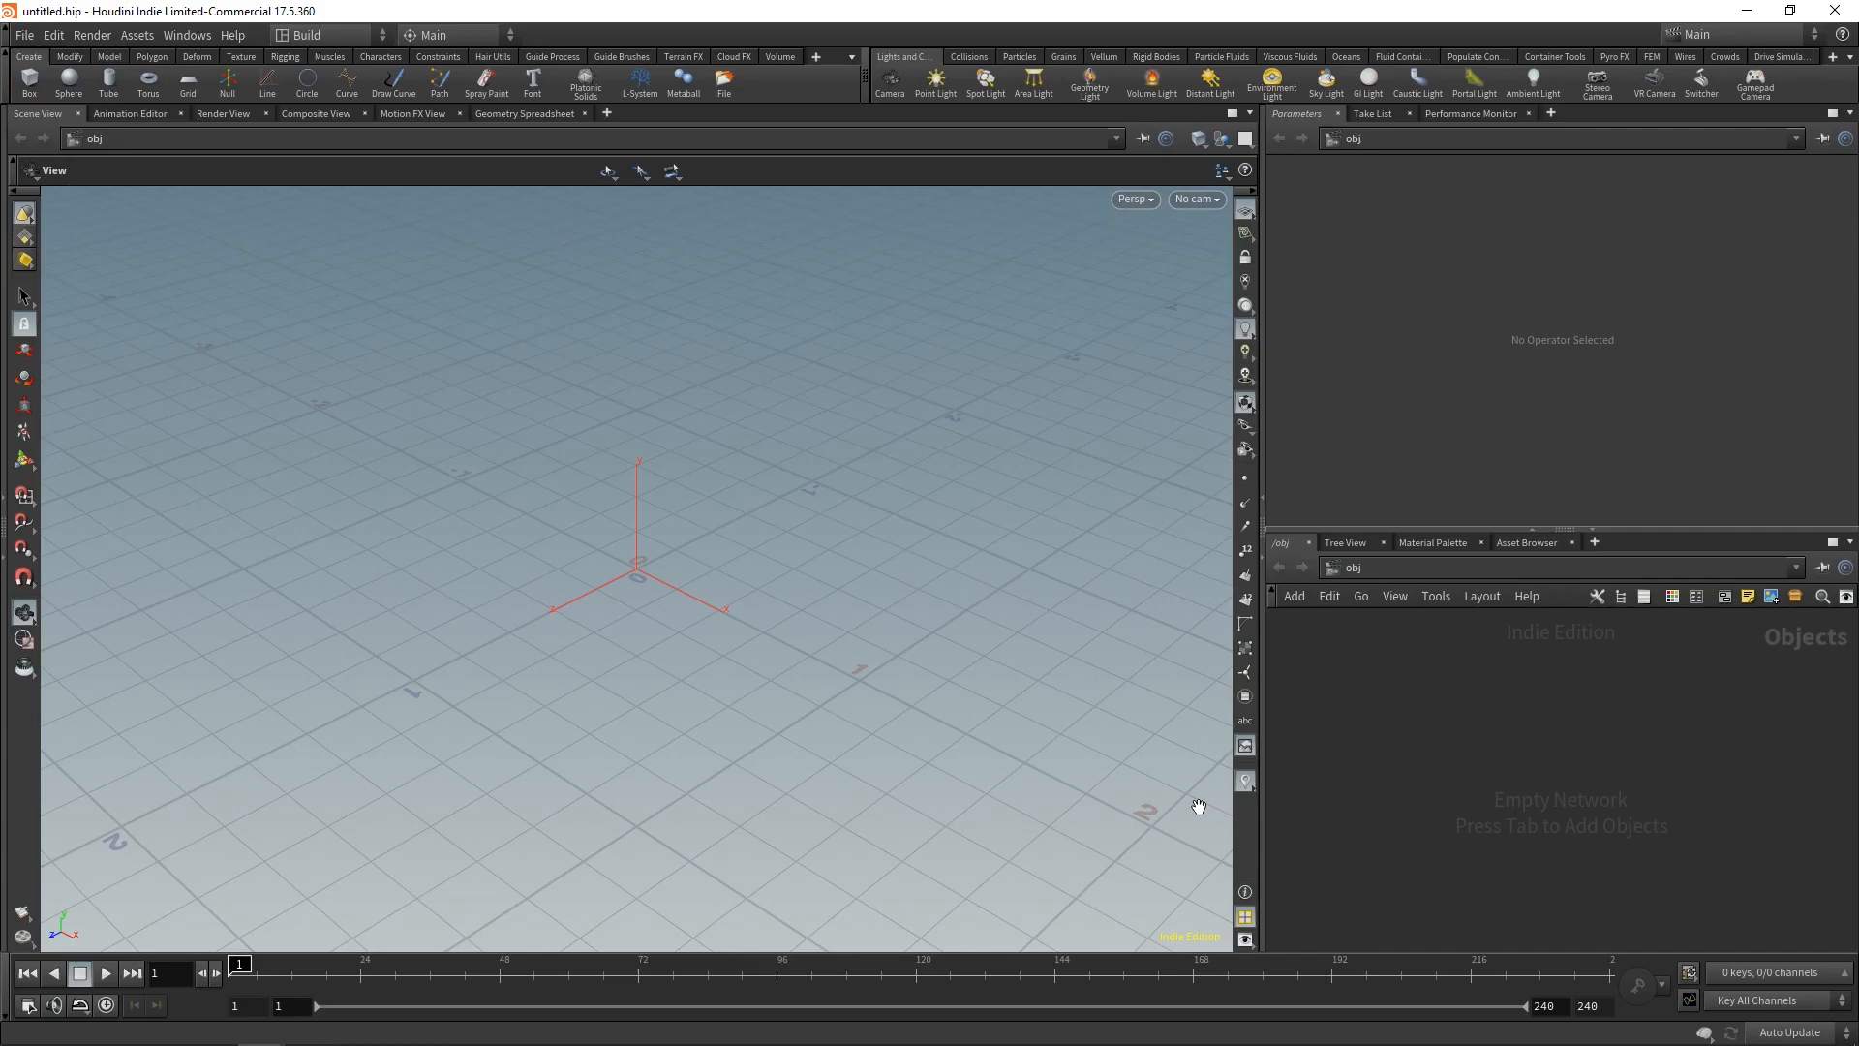
# Step: Turn the reference grid off and on again, and examine the viewport's camera and Set View options
pyautogui.click(1245, 214)
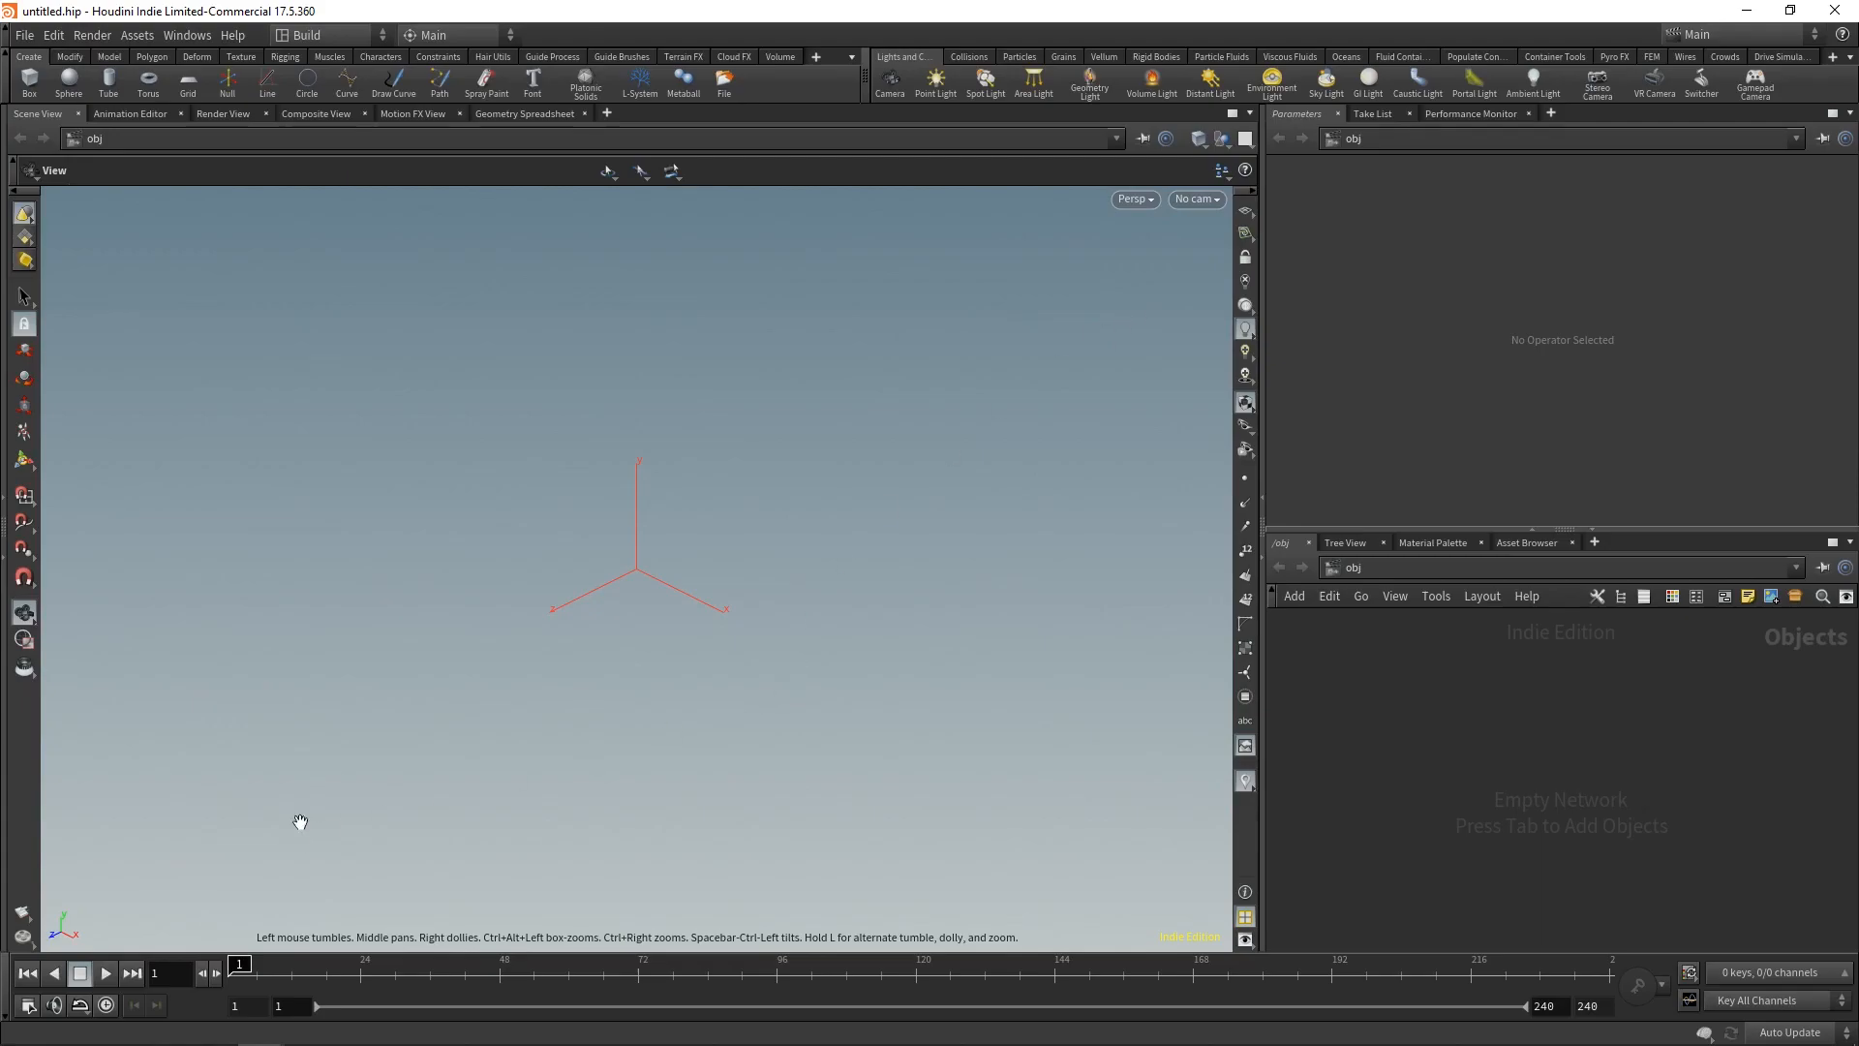
pyautogui.click(1245, 211)
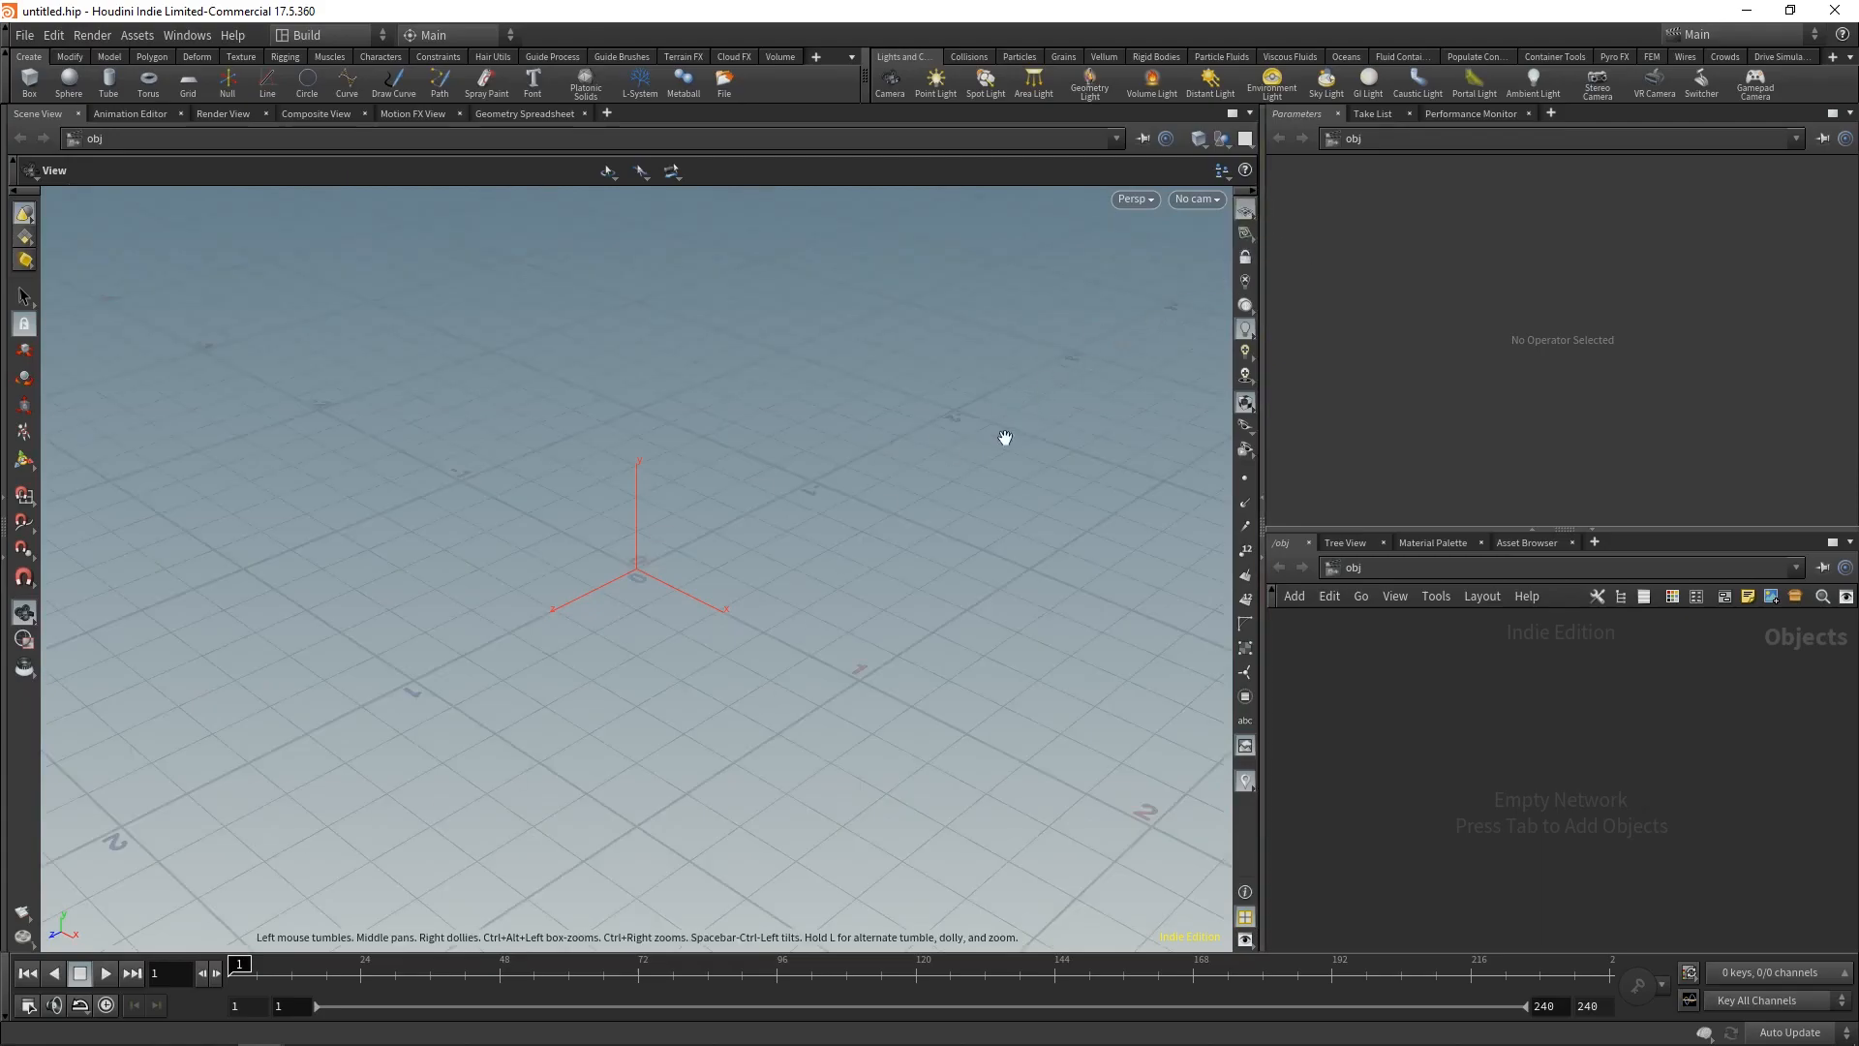
pyautogui.click(1199, 200)
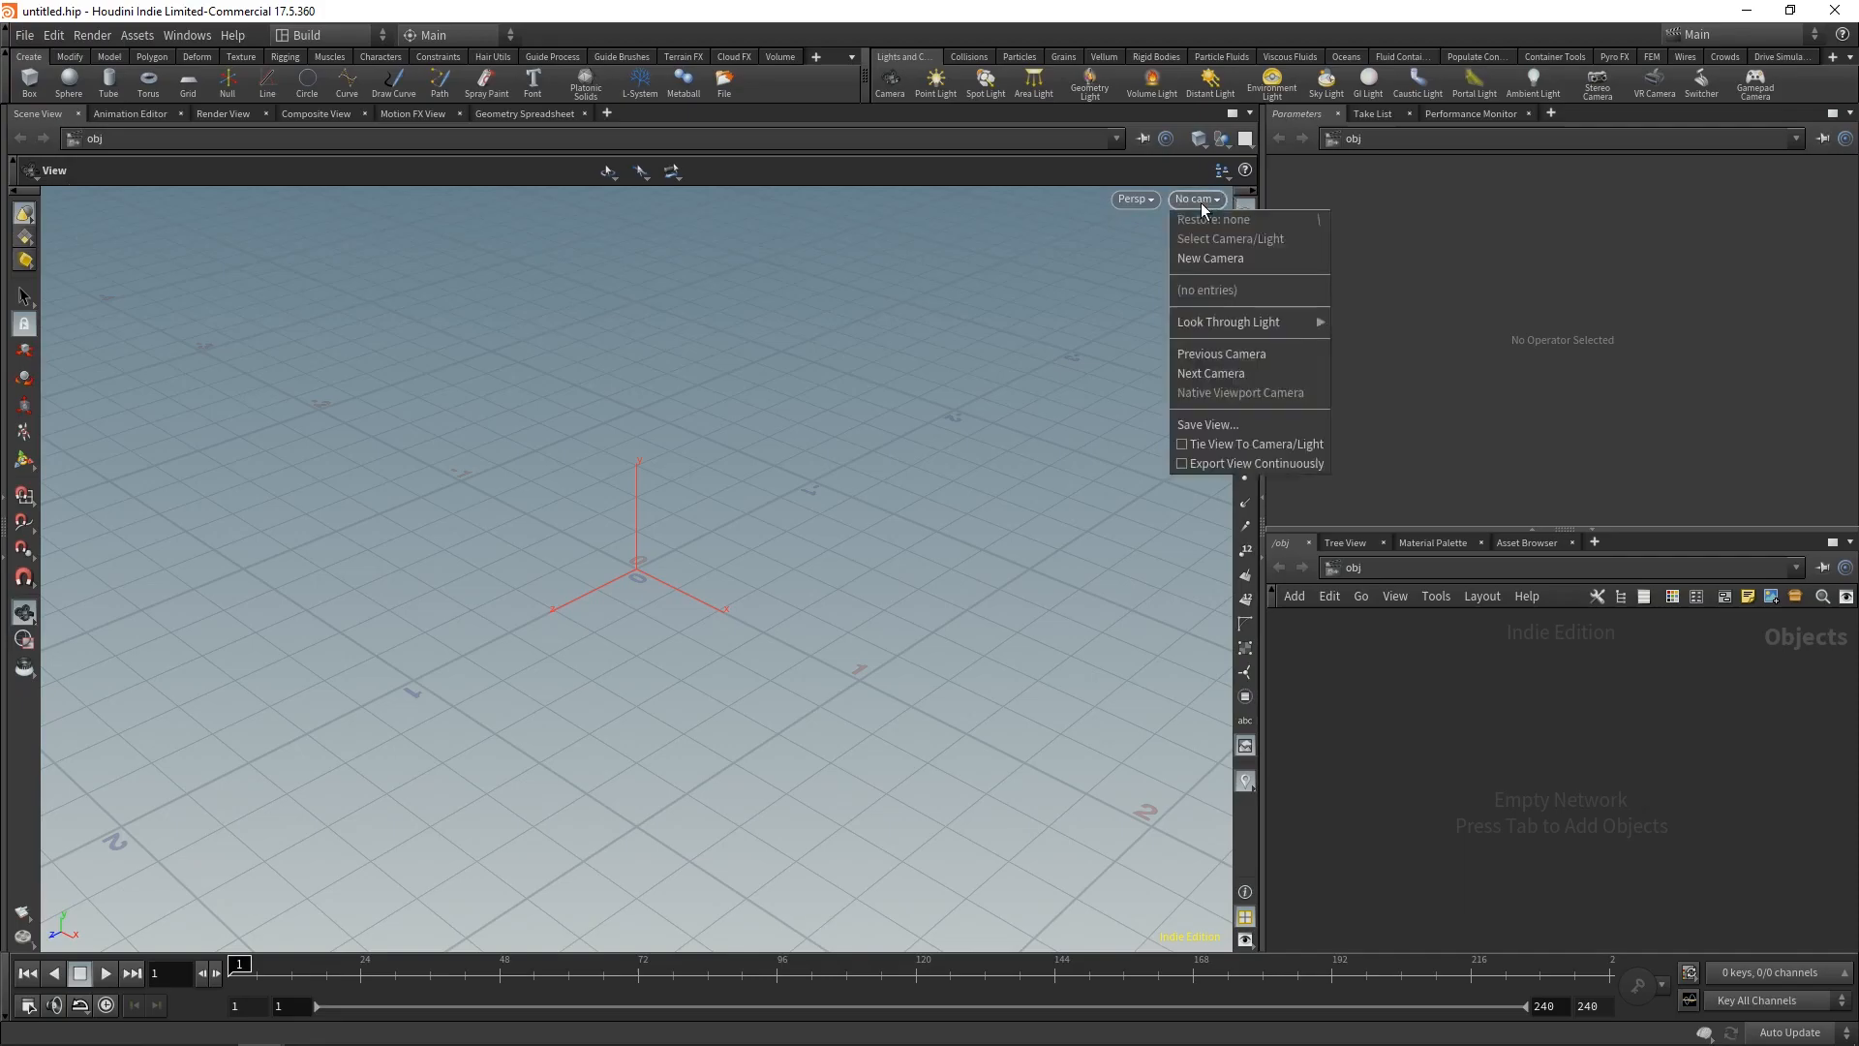
pyautogui.click(1199, 199)
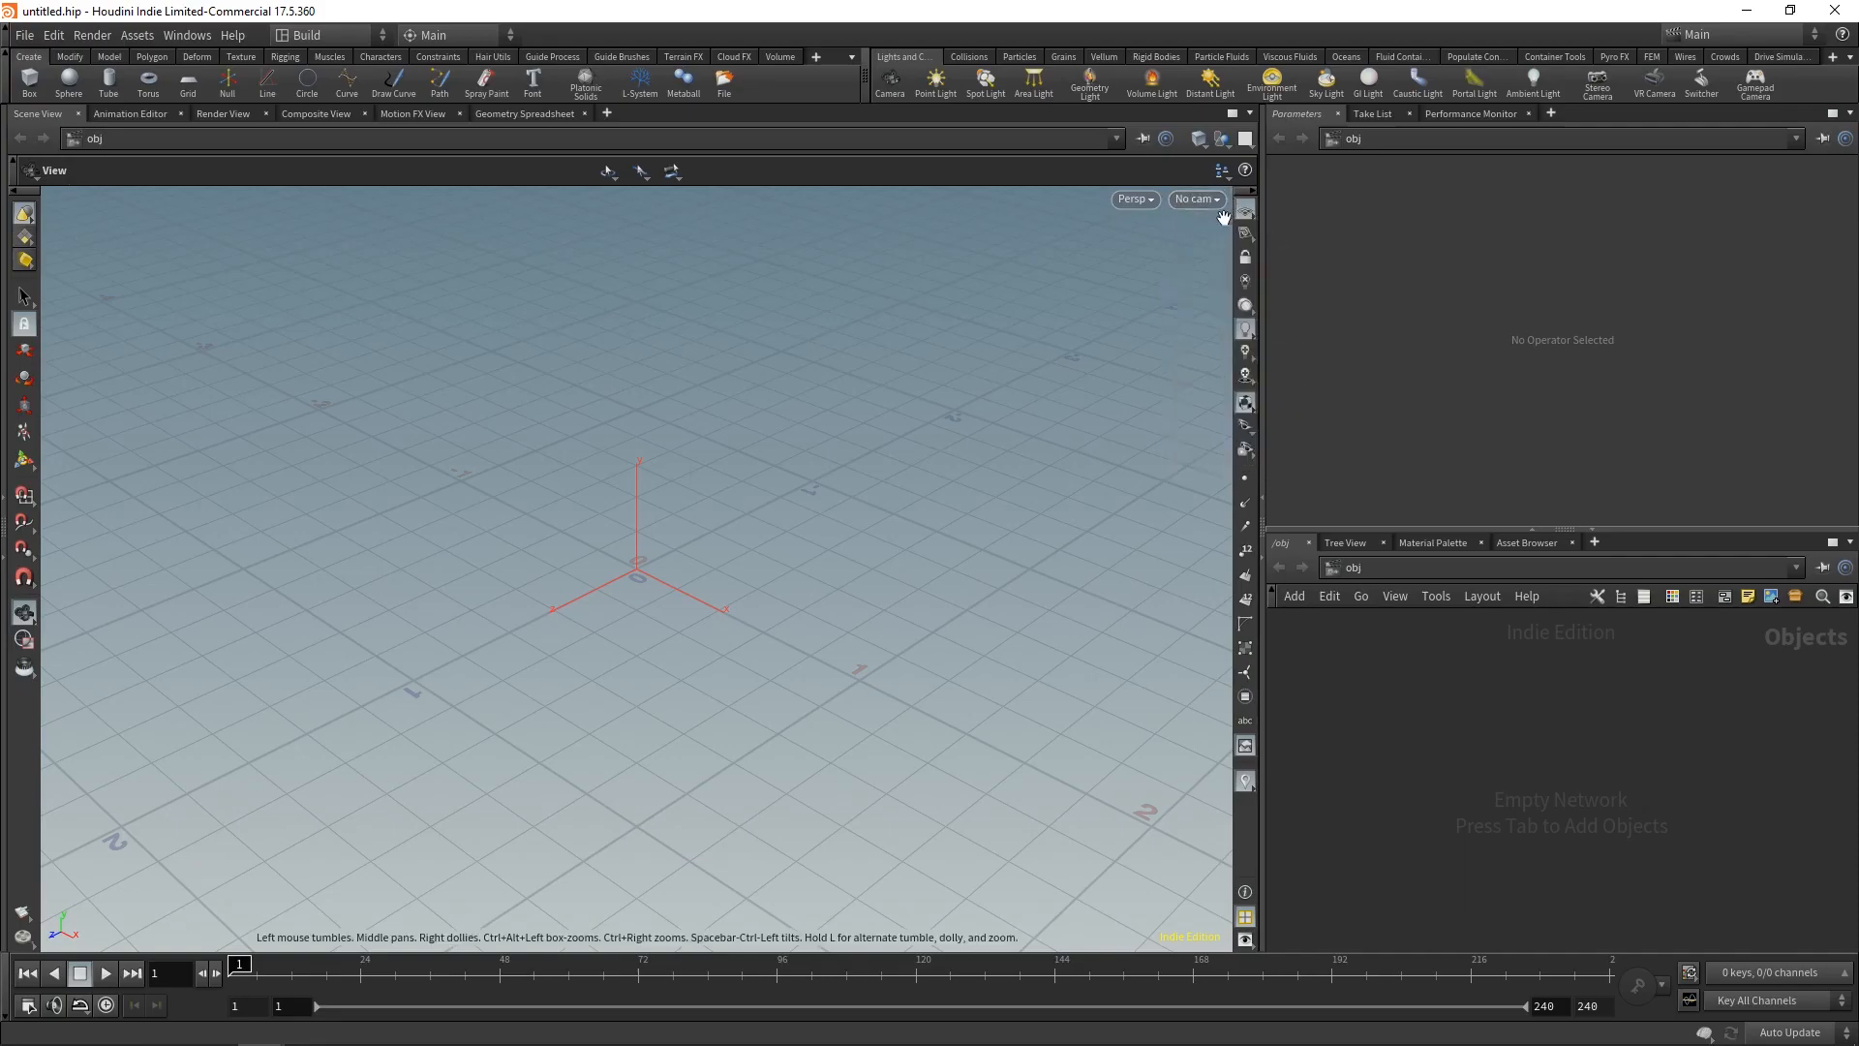
pyautogui.click(1139, 200)
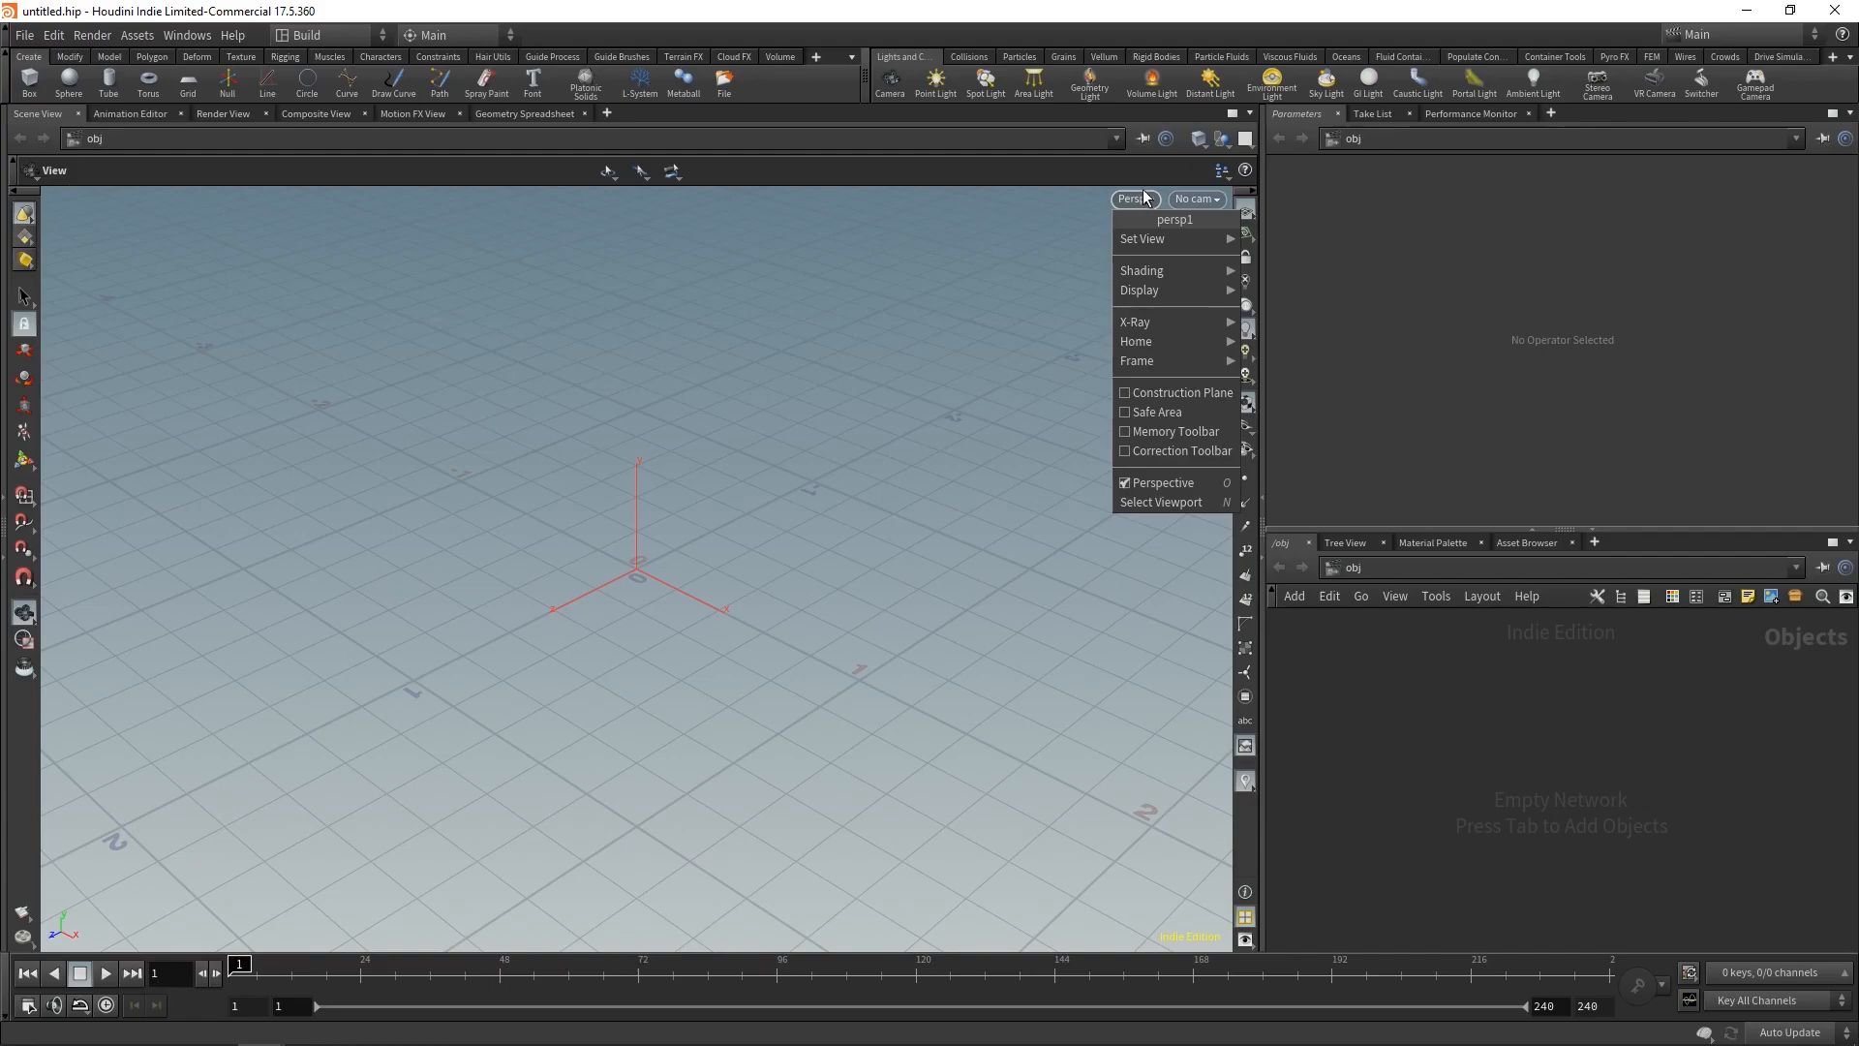
pyautogui.moveTo(1160, 239)
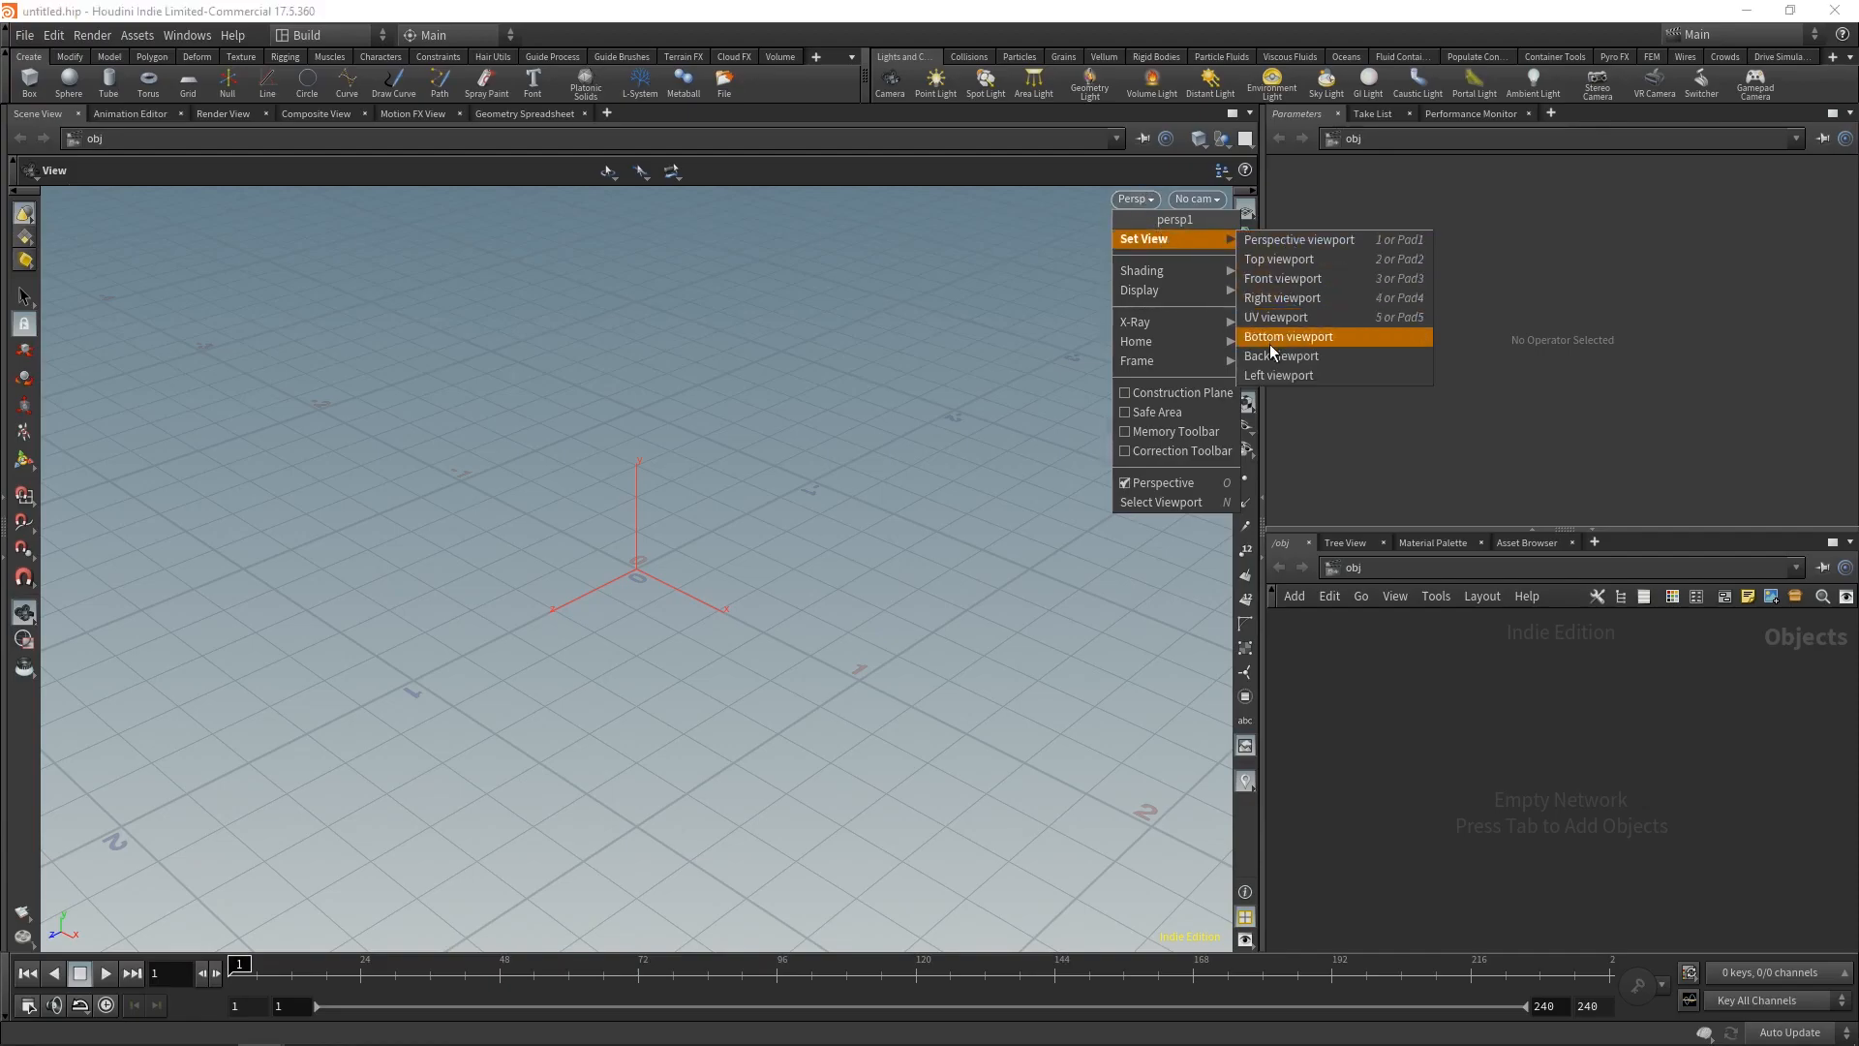
pyautogui.click(948, 219)
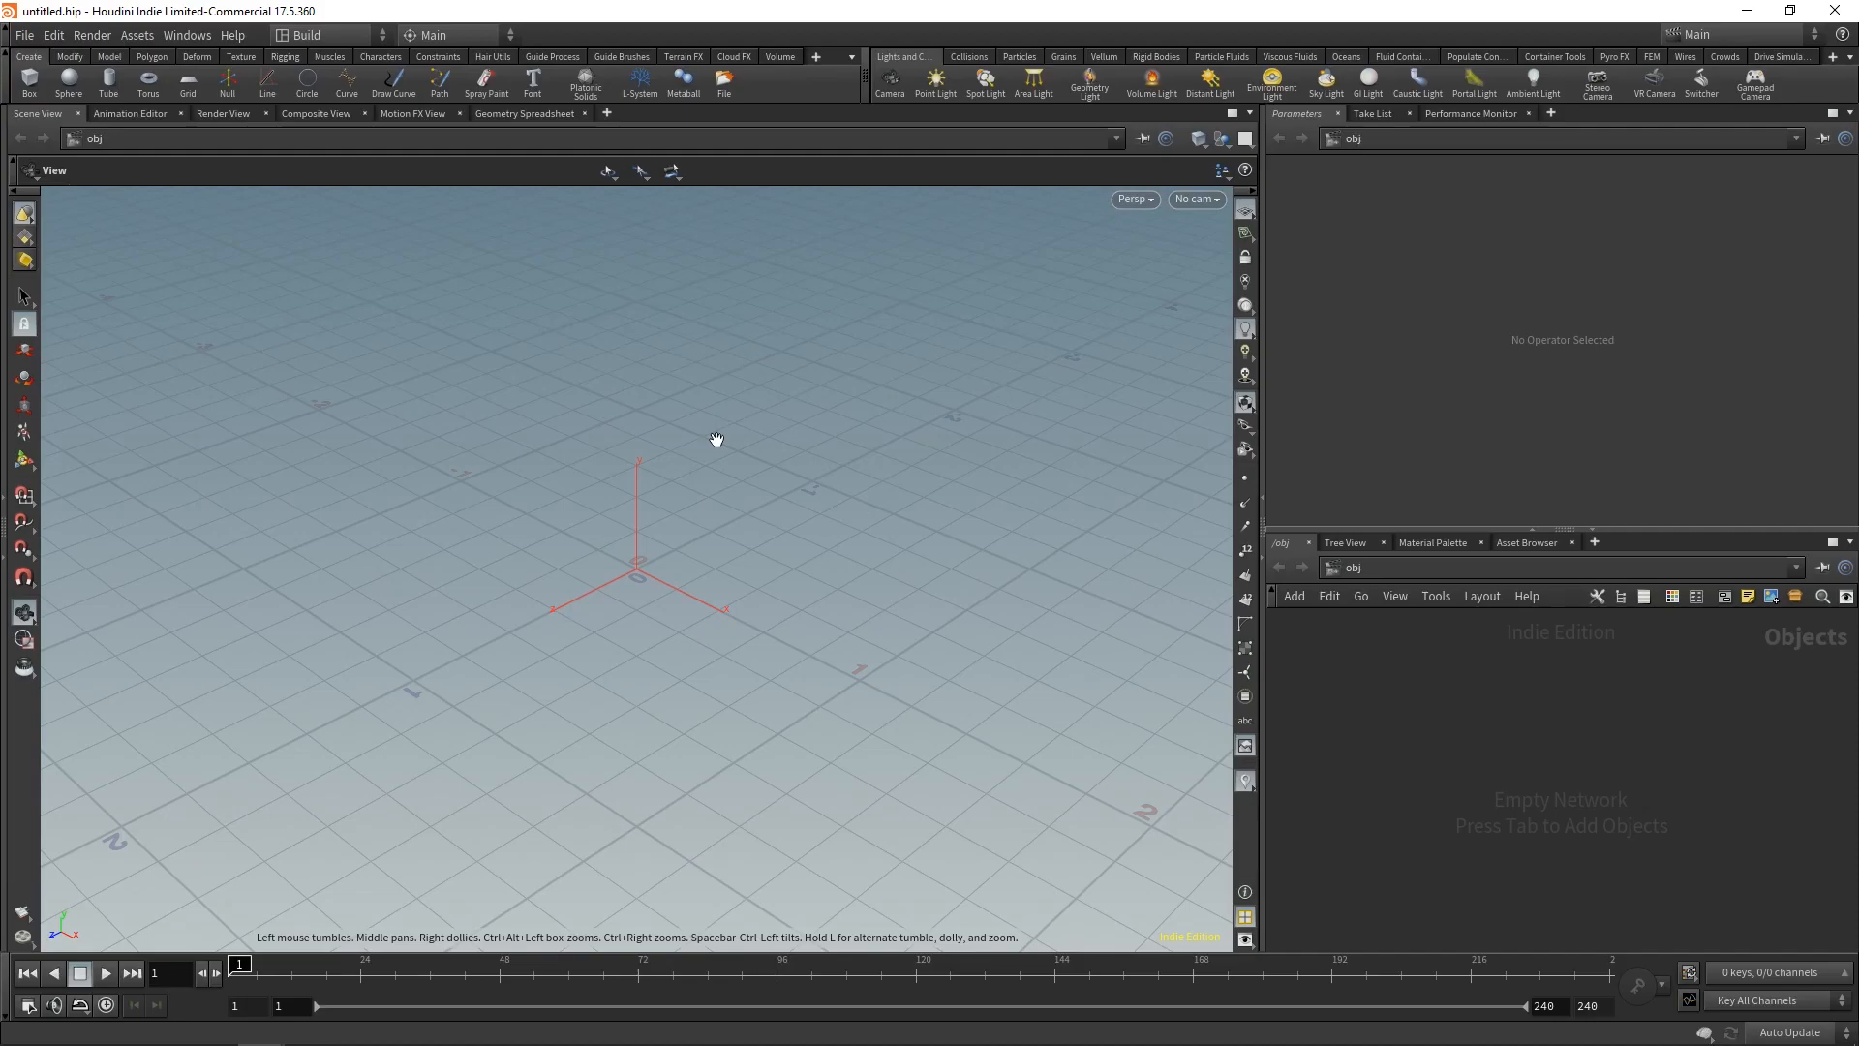
# Step: Cycle the viewport through the Top, Front, Right and UV views, returning to Perspective
pyautogui.hotkey('space', '2')
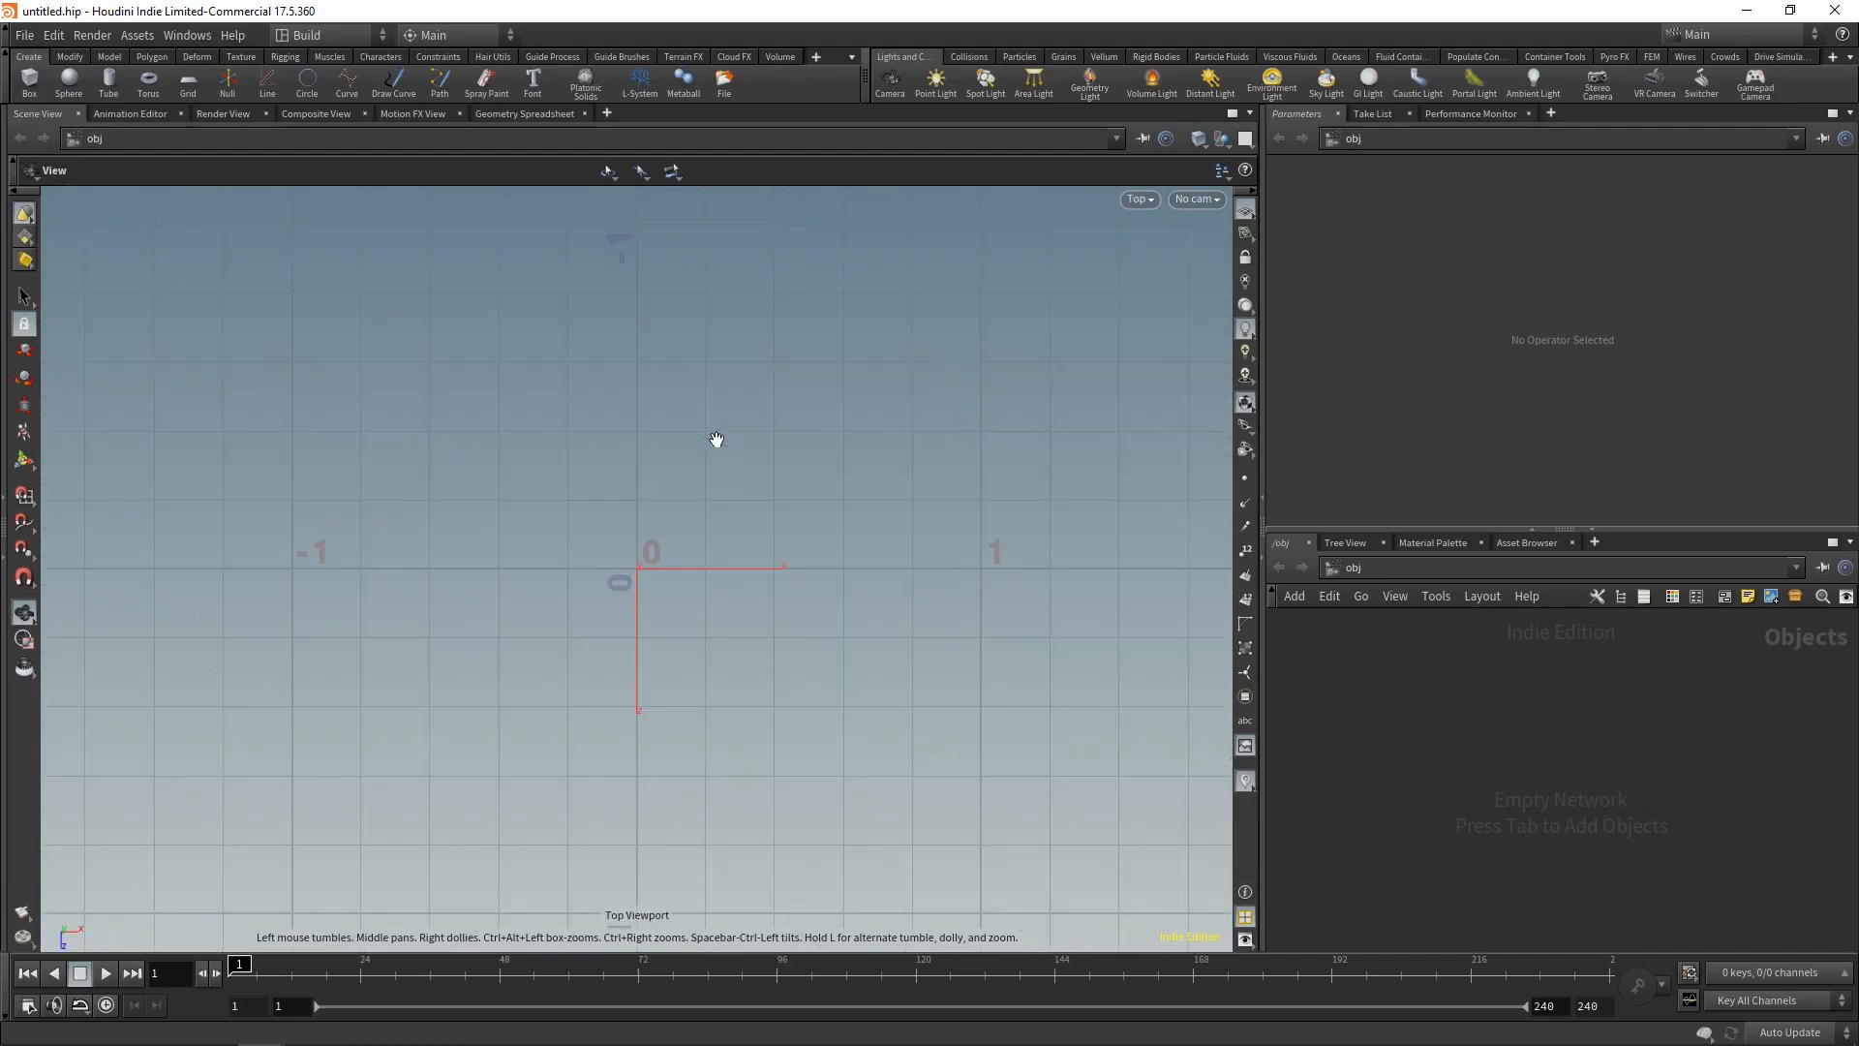
pyautogui.hotkey('space', '3')
pyautogui.hotkey('space', '4')
pyautogui.hotkey('space', '5')
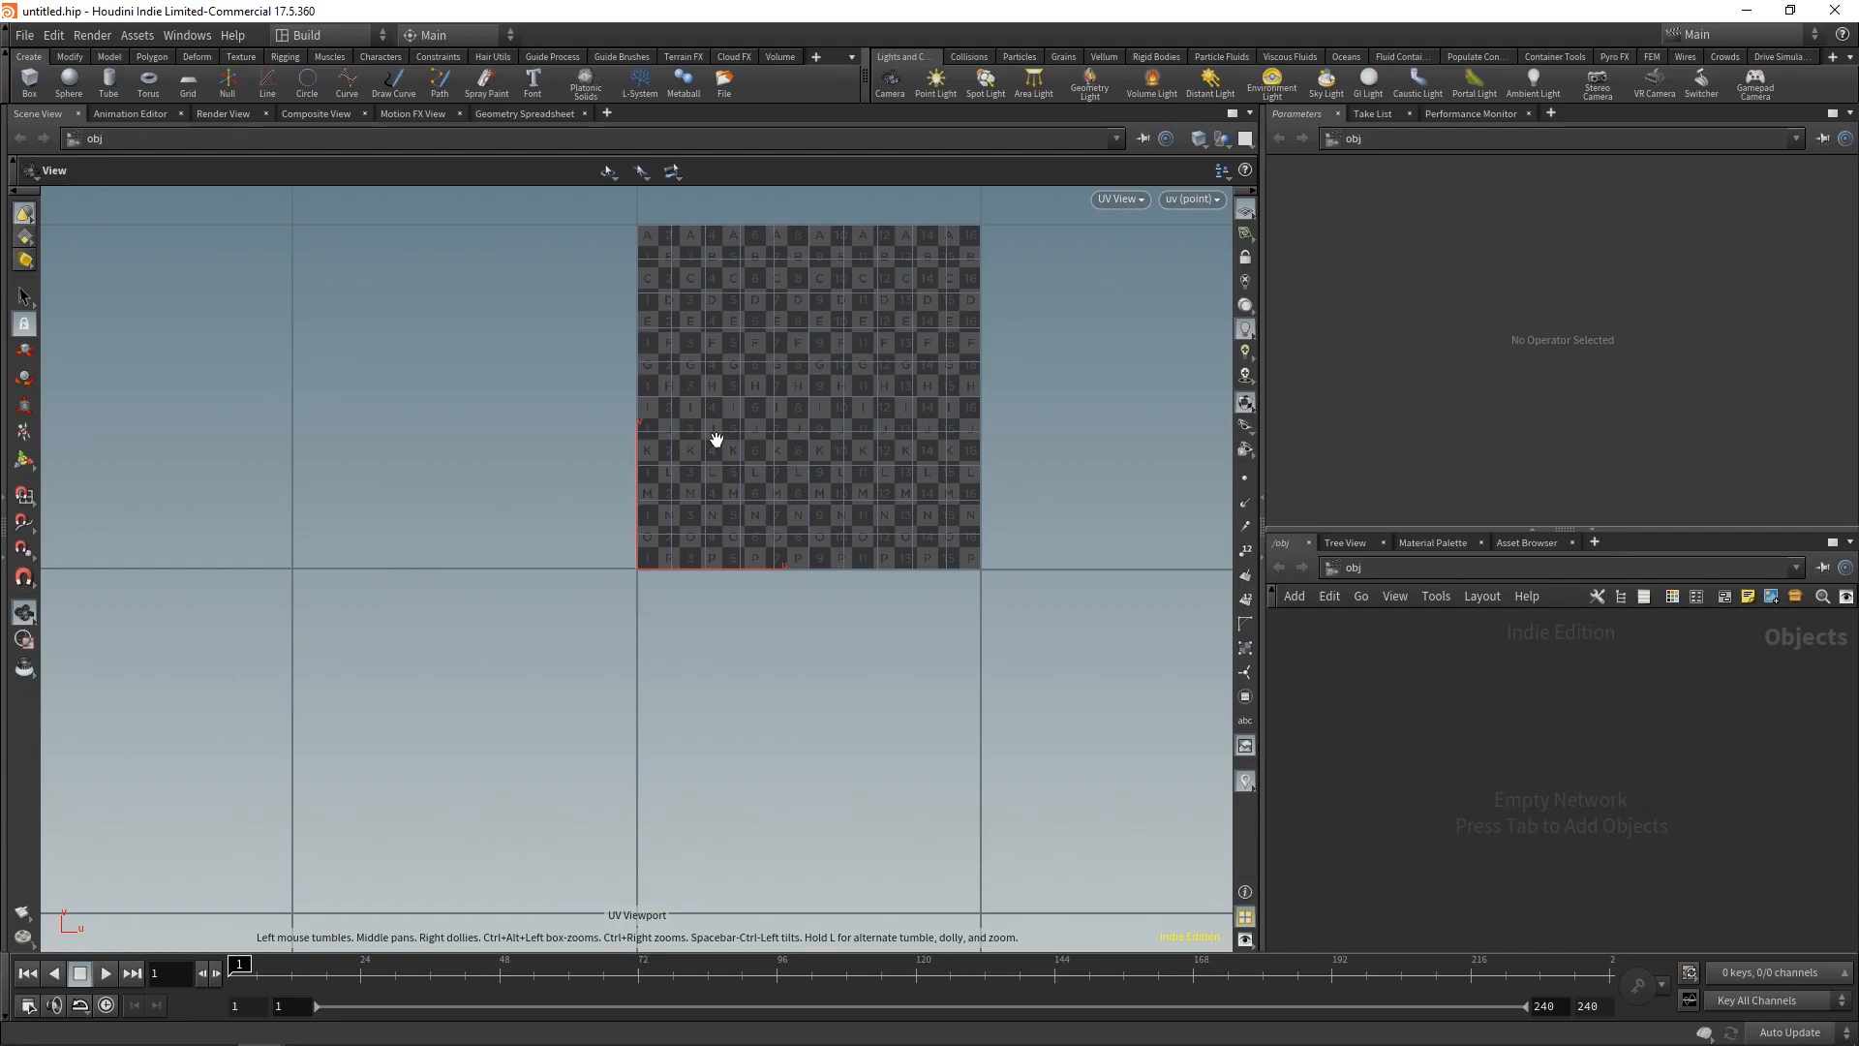
pyautogui.hotkey('space', '1')
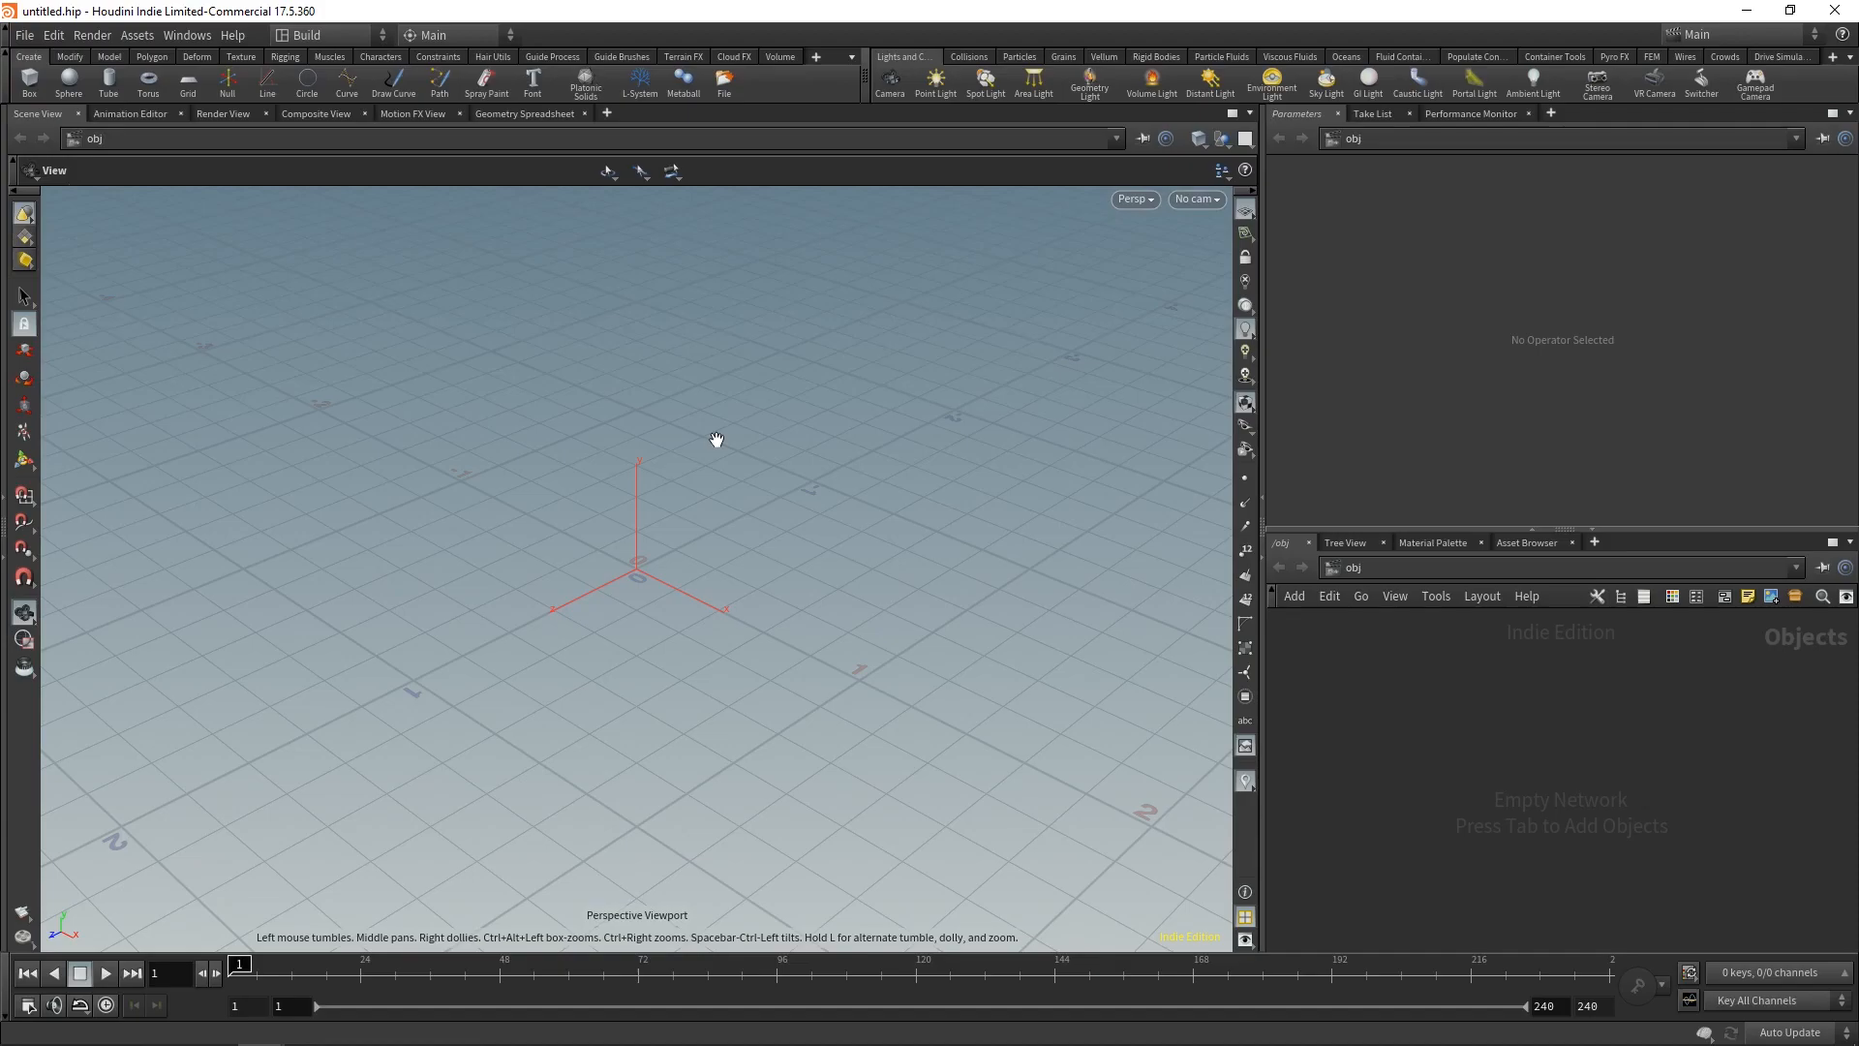
# Step: Show the opposite Bottom, Back and Left views in the viewport, and return to Perspective
pyautogui.hotkey('space', '2')
pyautogui.hotkey('space', '2')
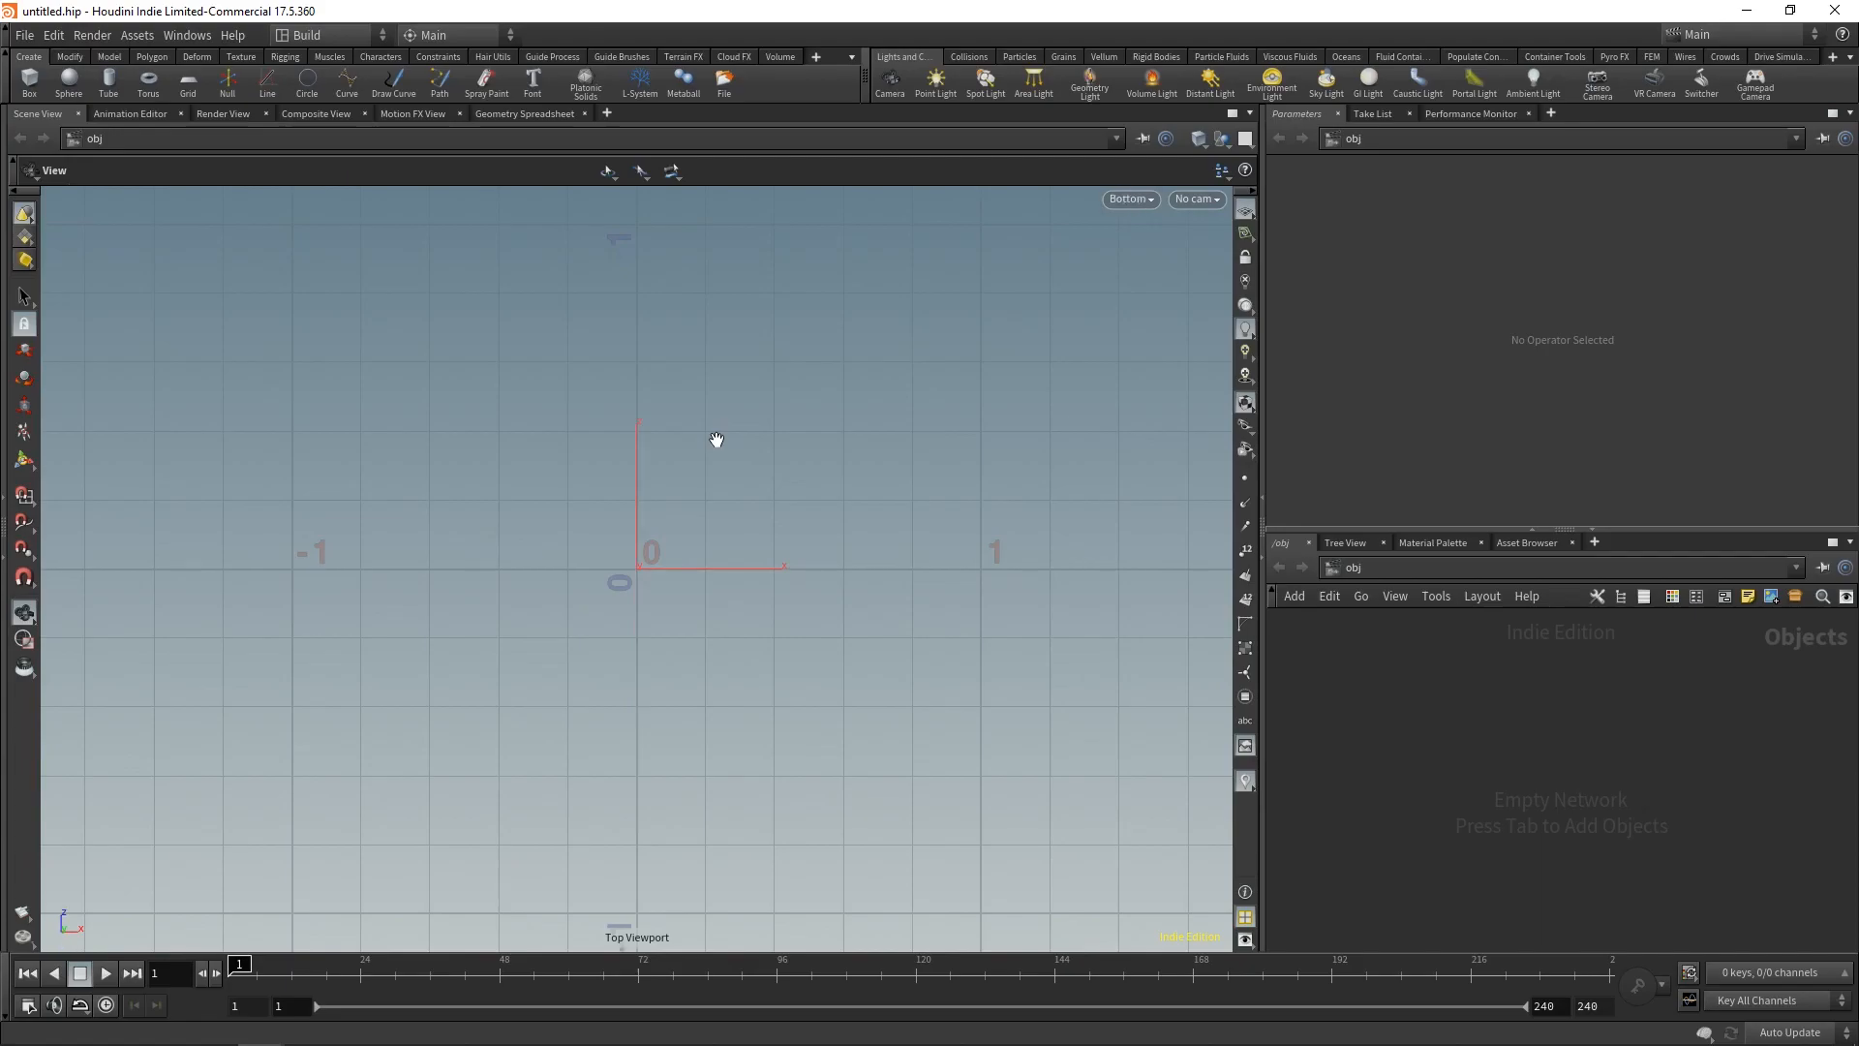
pyautogui.hotkey('space', '3')
pyautogui.hotkey('space', '3')
pyautogui.hotkey('space', '4')
pyautogui.hotkey('space', '4')
pyautogui.hotkey('space', '1')
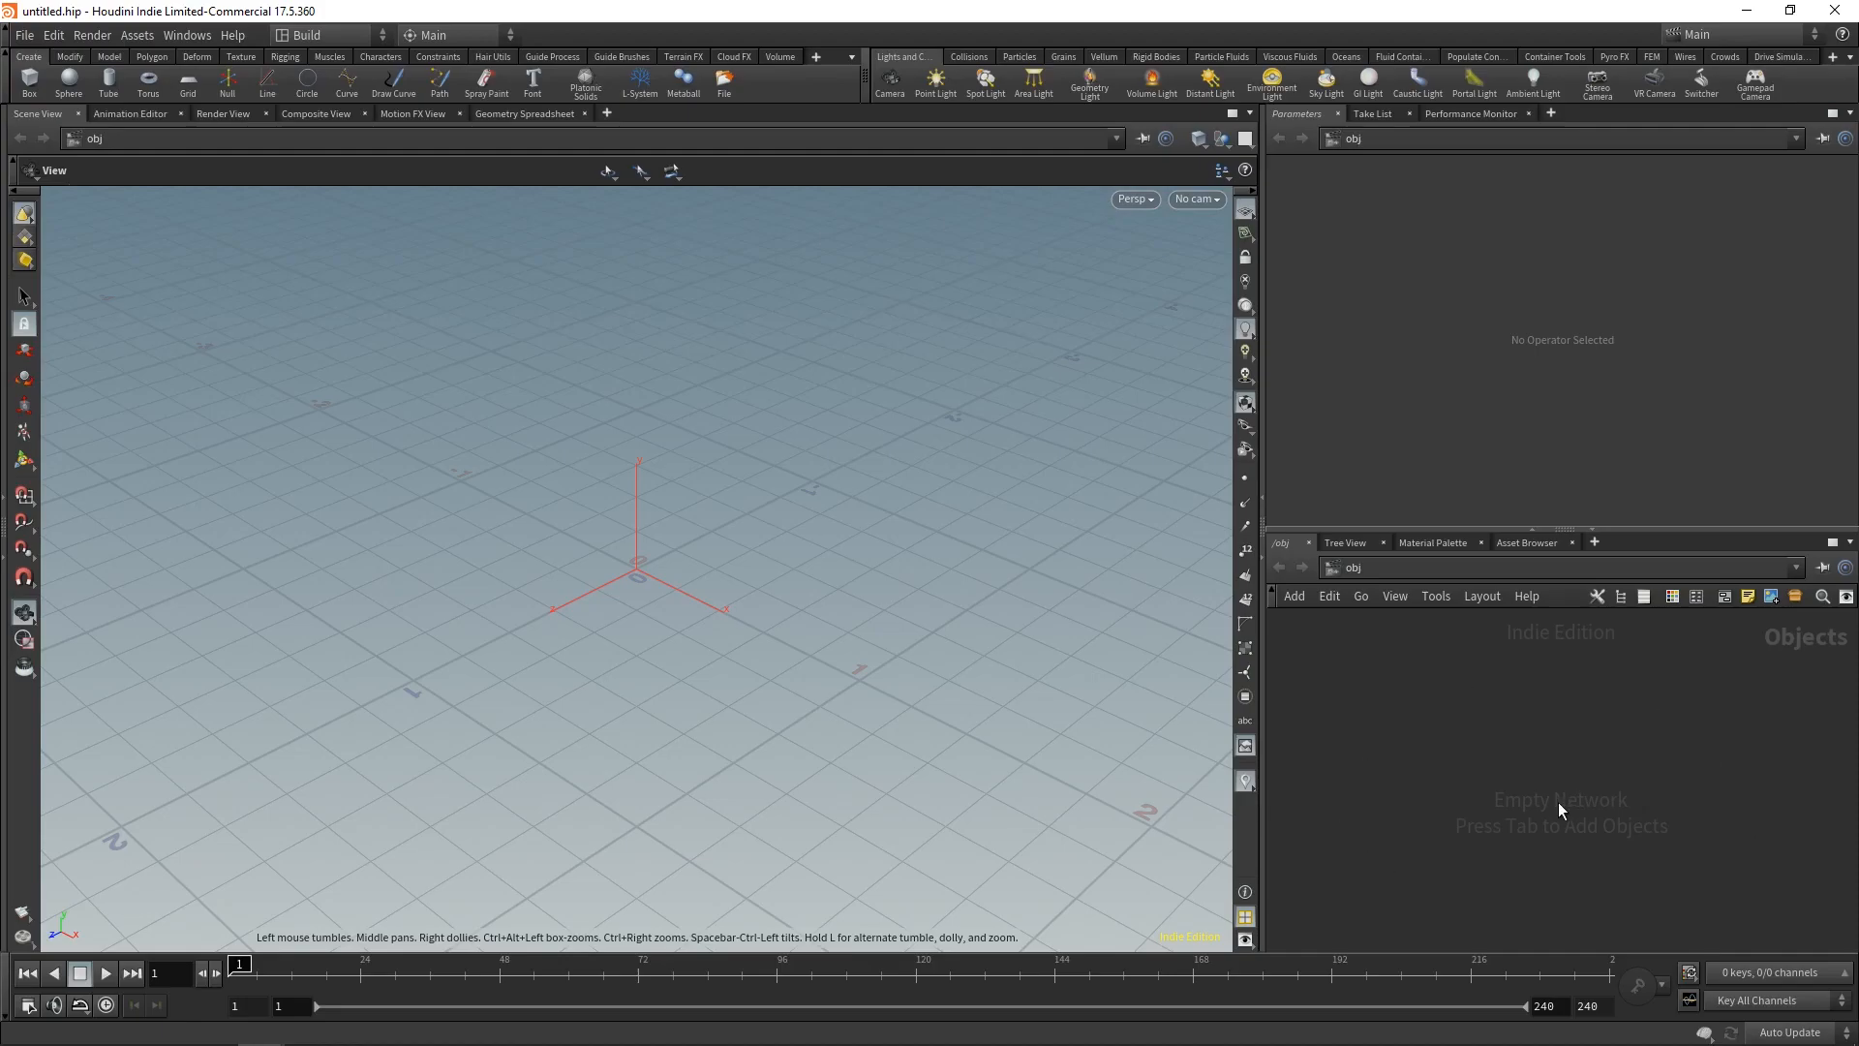
# Step: Look through the other available networks from obj and show the ch network in the network editor
pyautogui.click(1373, 569)
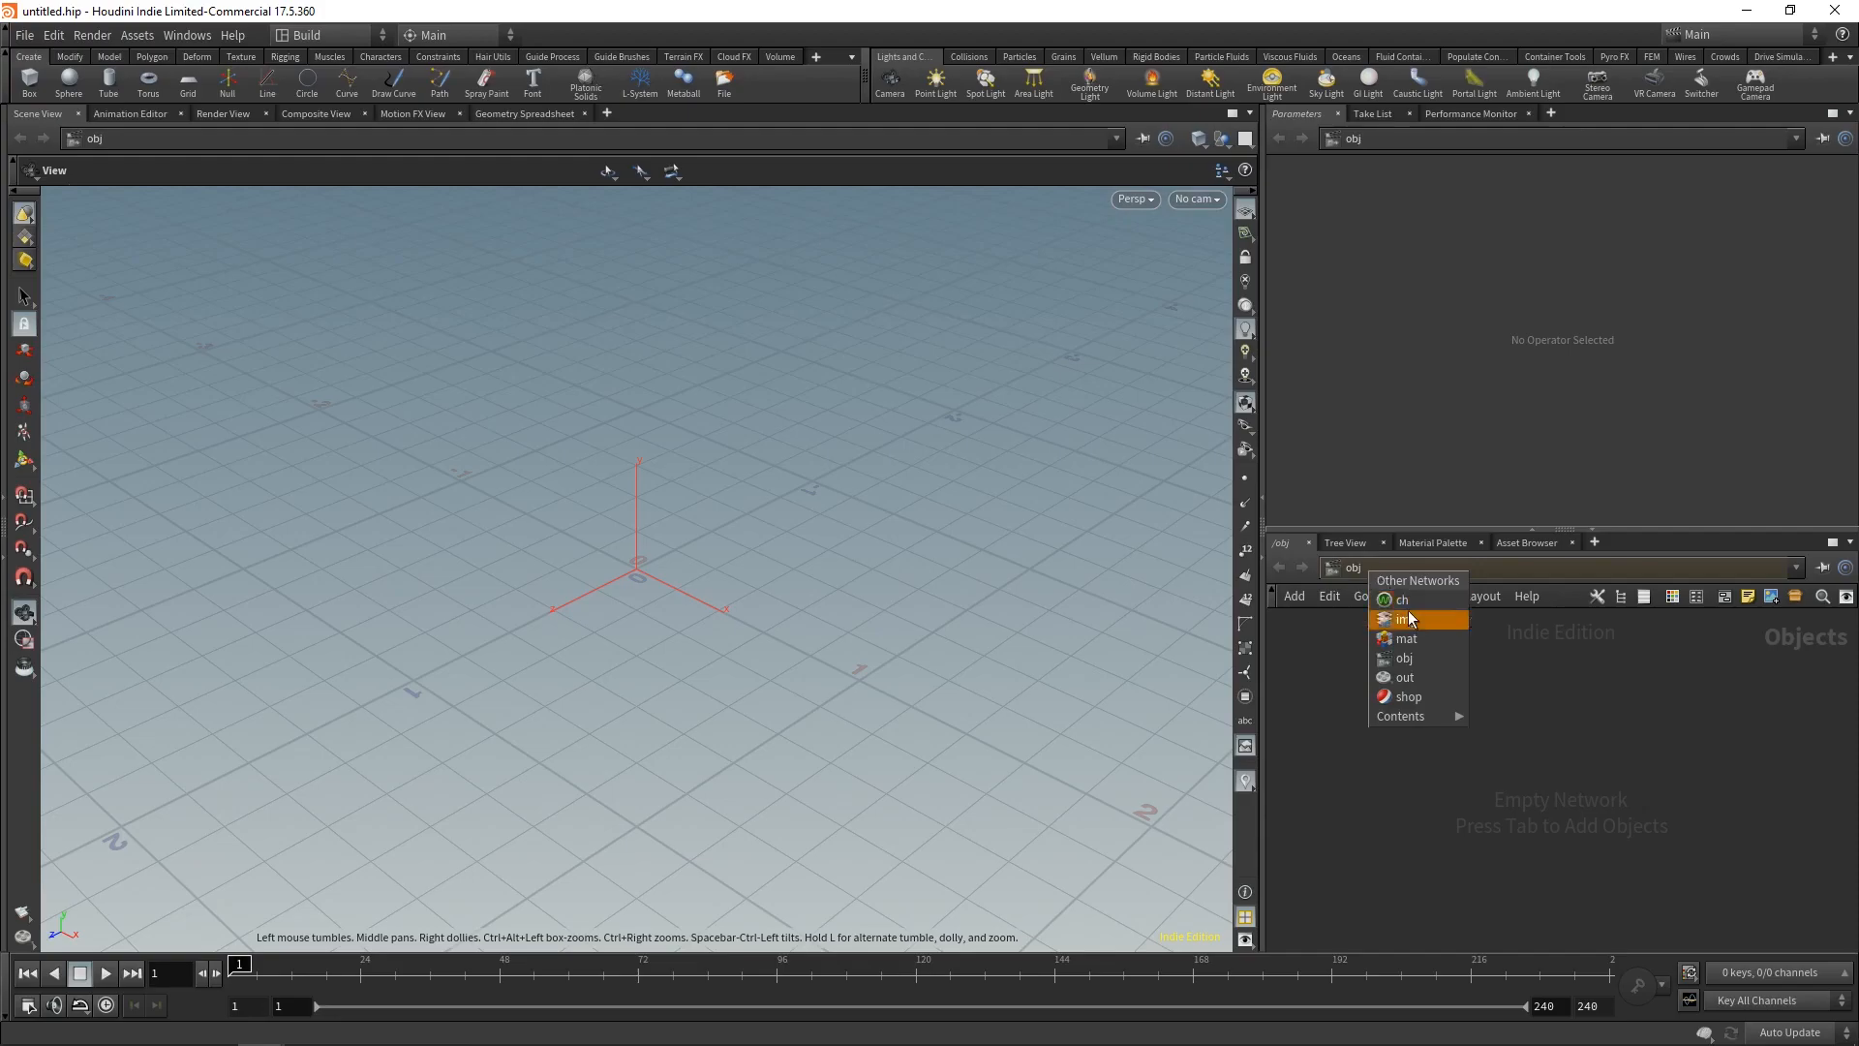
pyautogui.click(1408, 602)
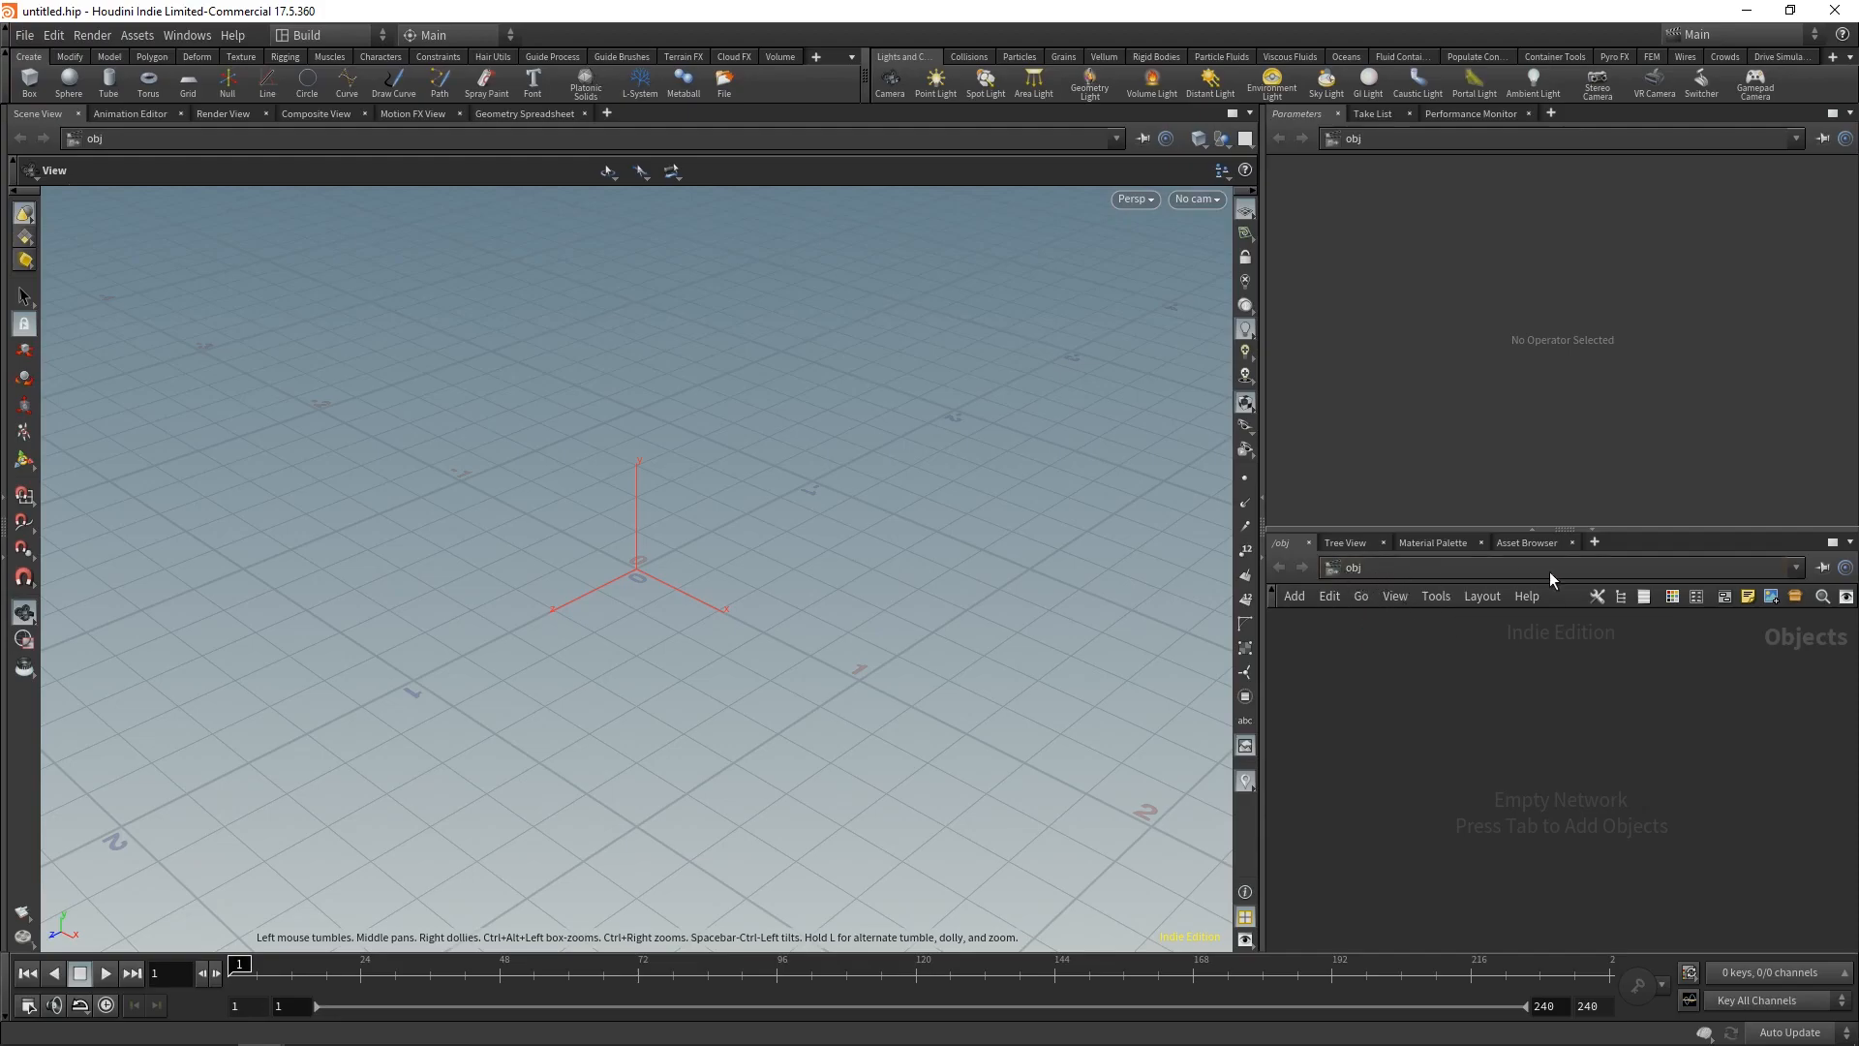
pyautogui.click(1721, 571)
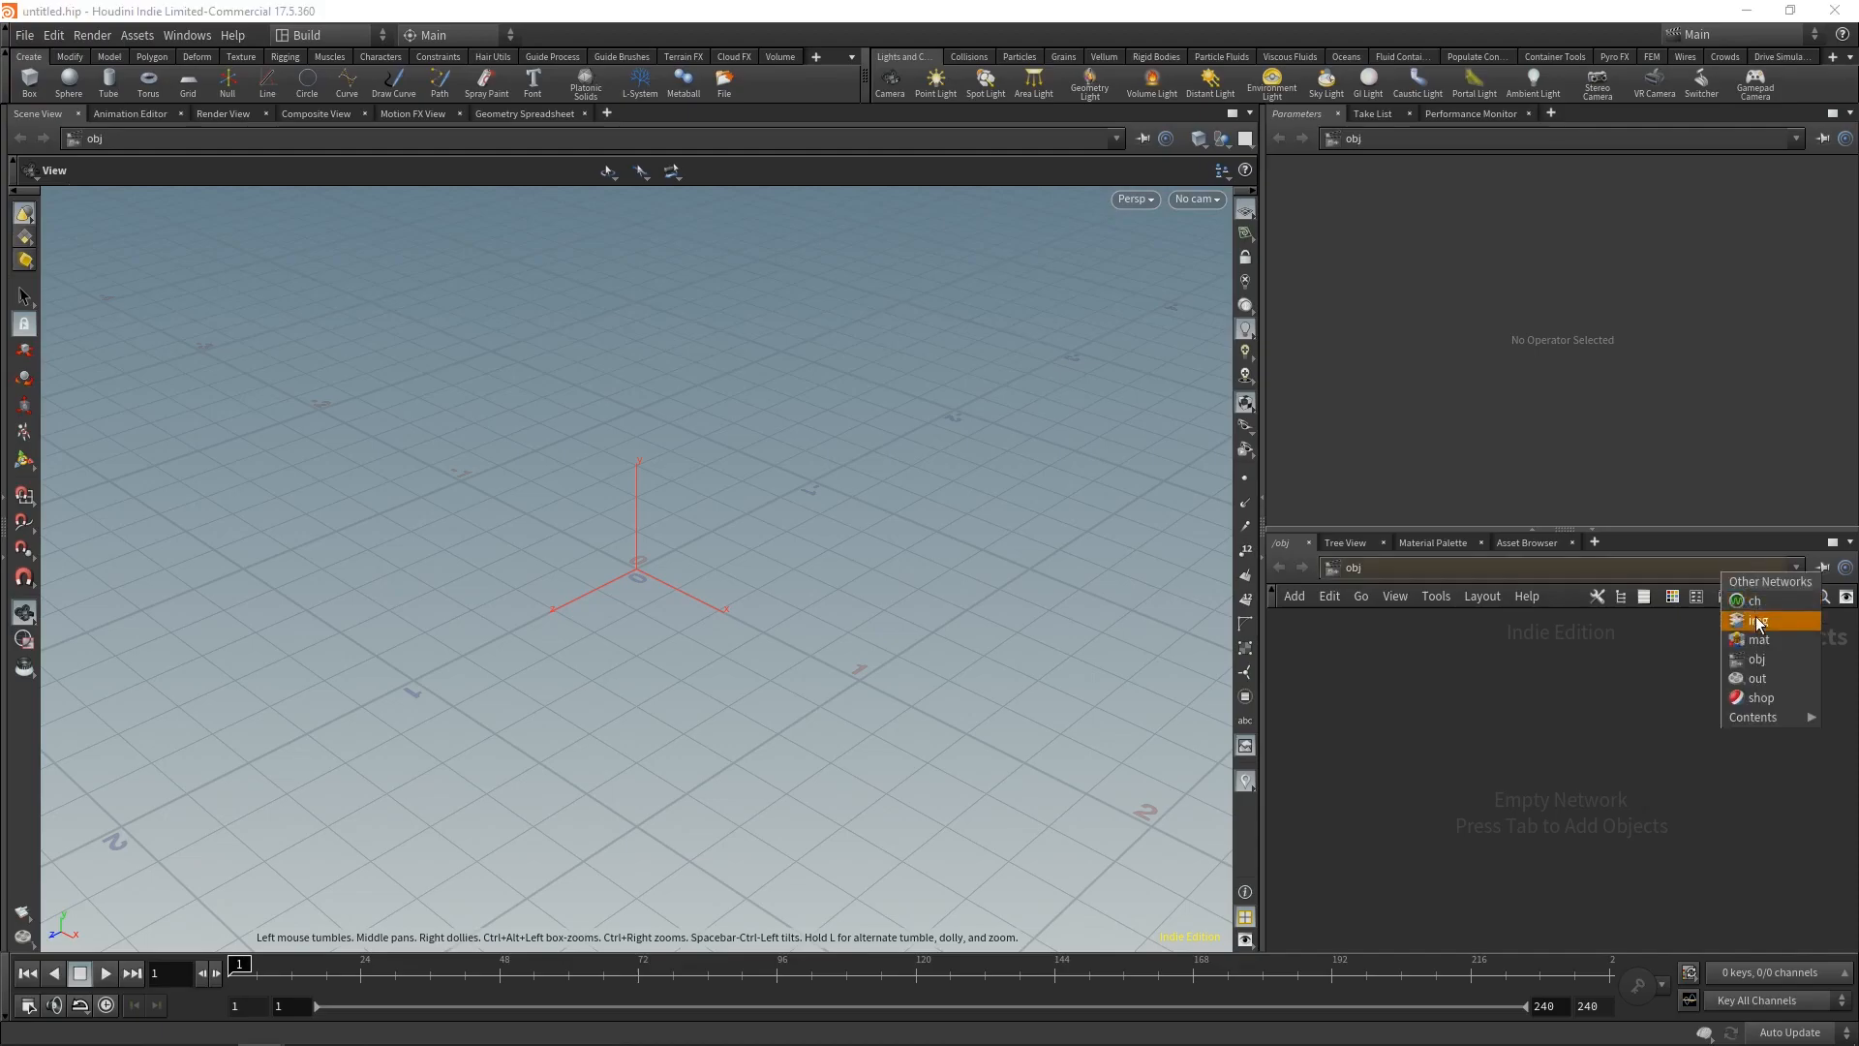
pyautogui.click(1747, 617)
pyautogui.click(1715, 576)
pyautogui.click(1740, 634)
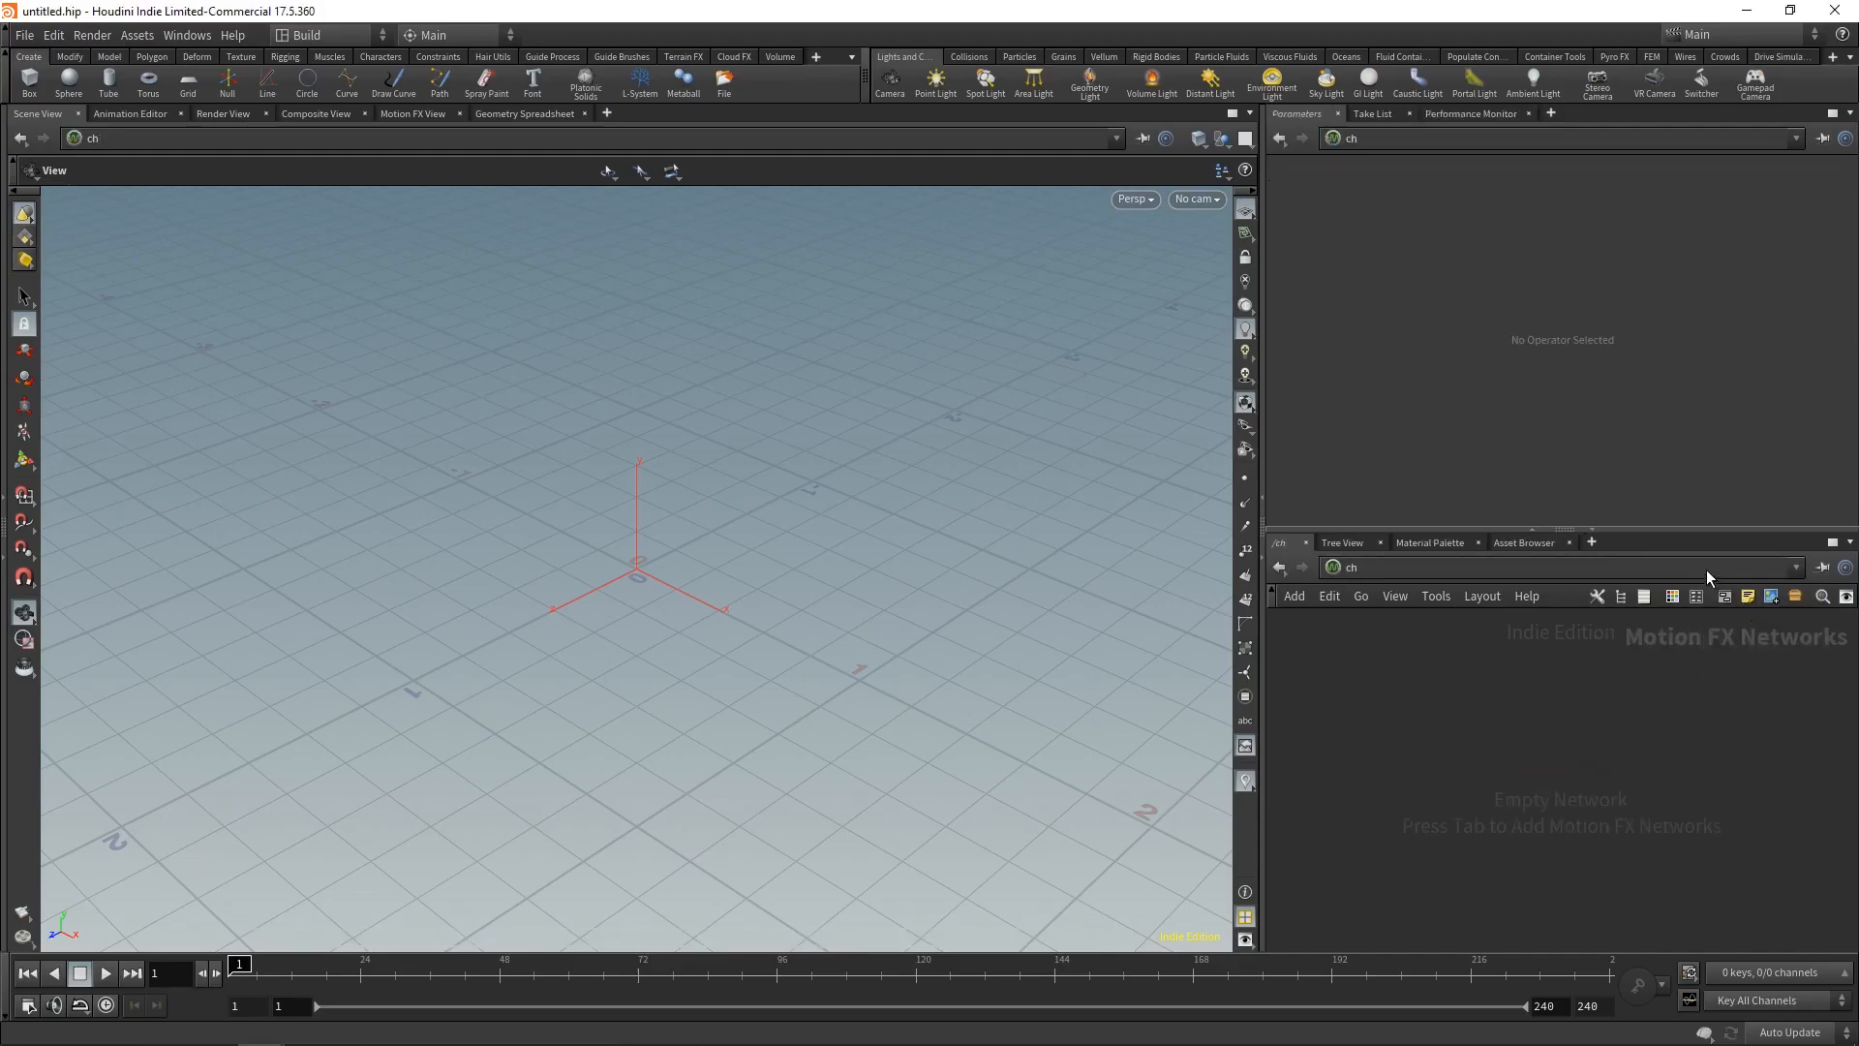
# Step: View the out and shop networks in the network editor, and return to the obj network
pyautogui.click(1704, 577)
pyautogui.click(1695, 678)
pyautogui.click(1690, 571)
pyautogui.click(1701, 699)
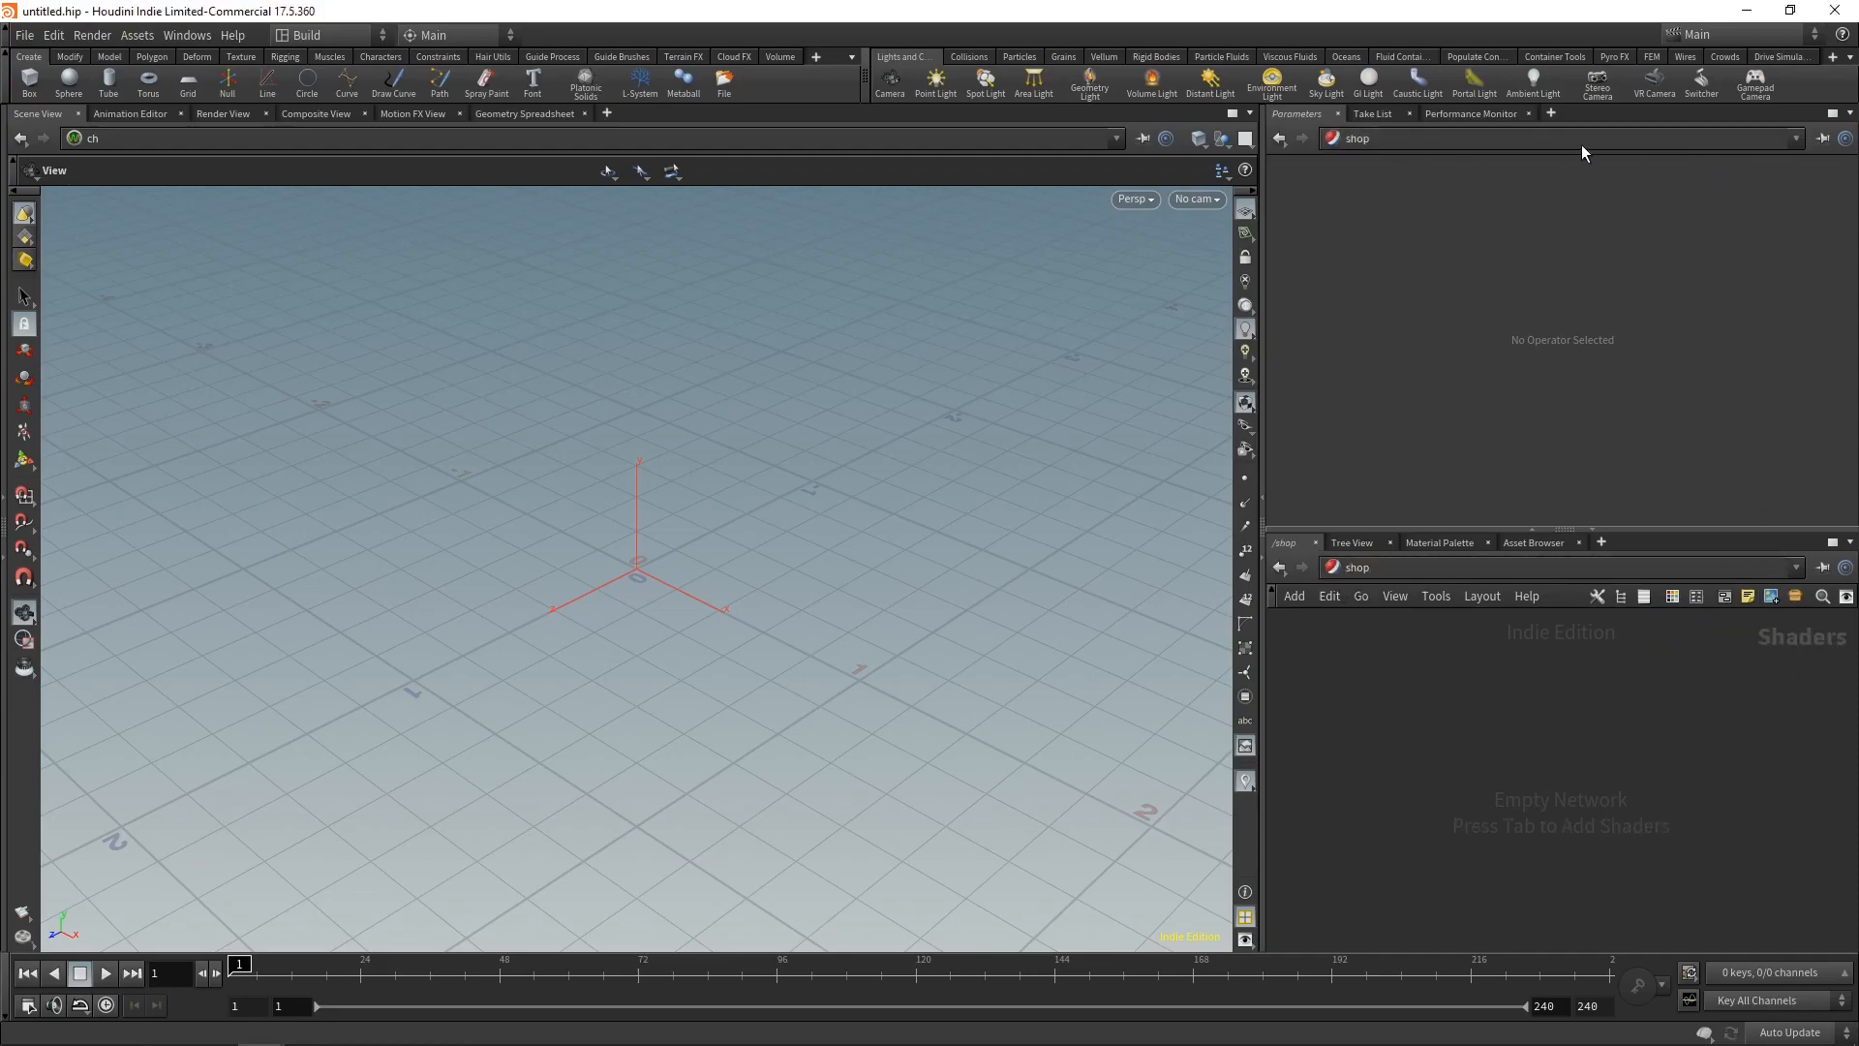
pyautogui.click(1406, 572)
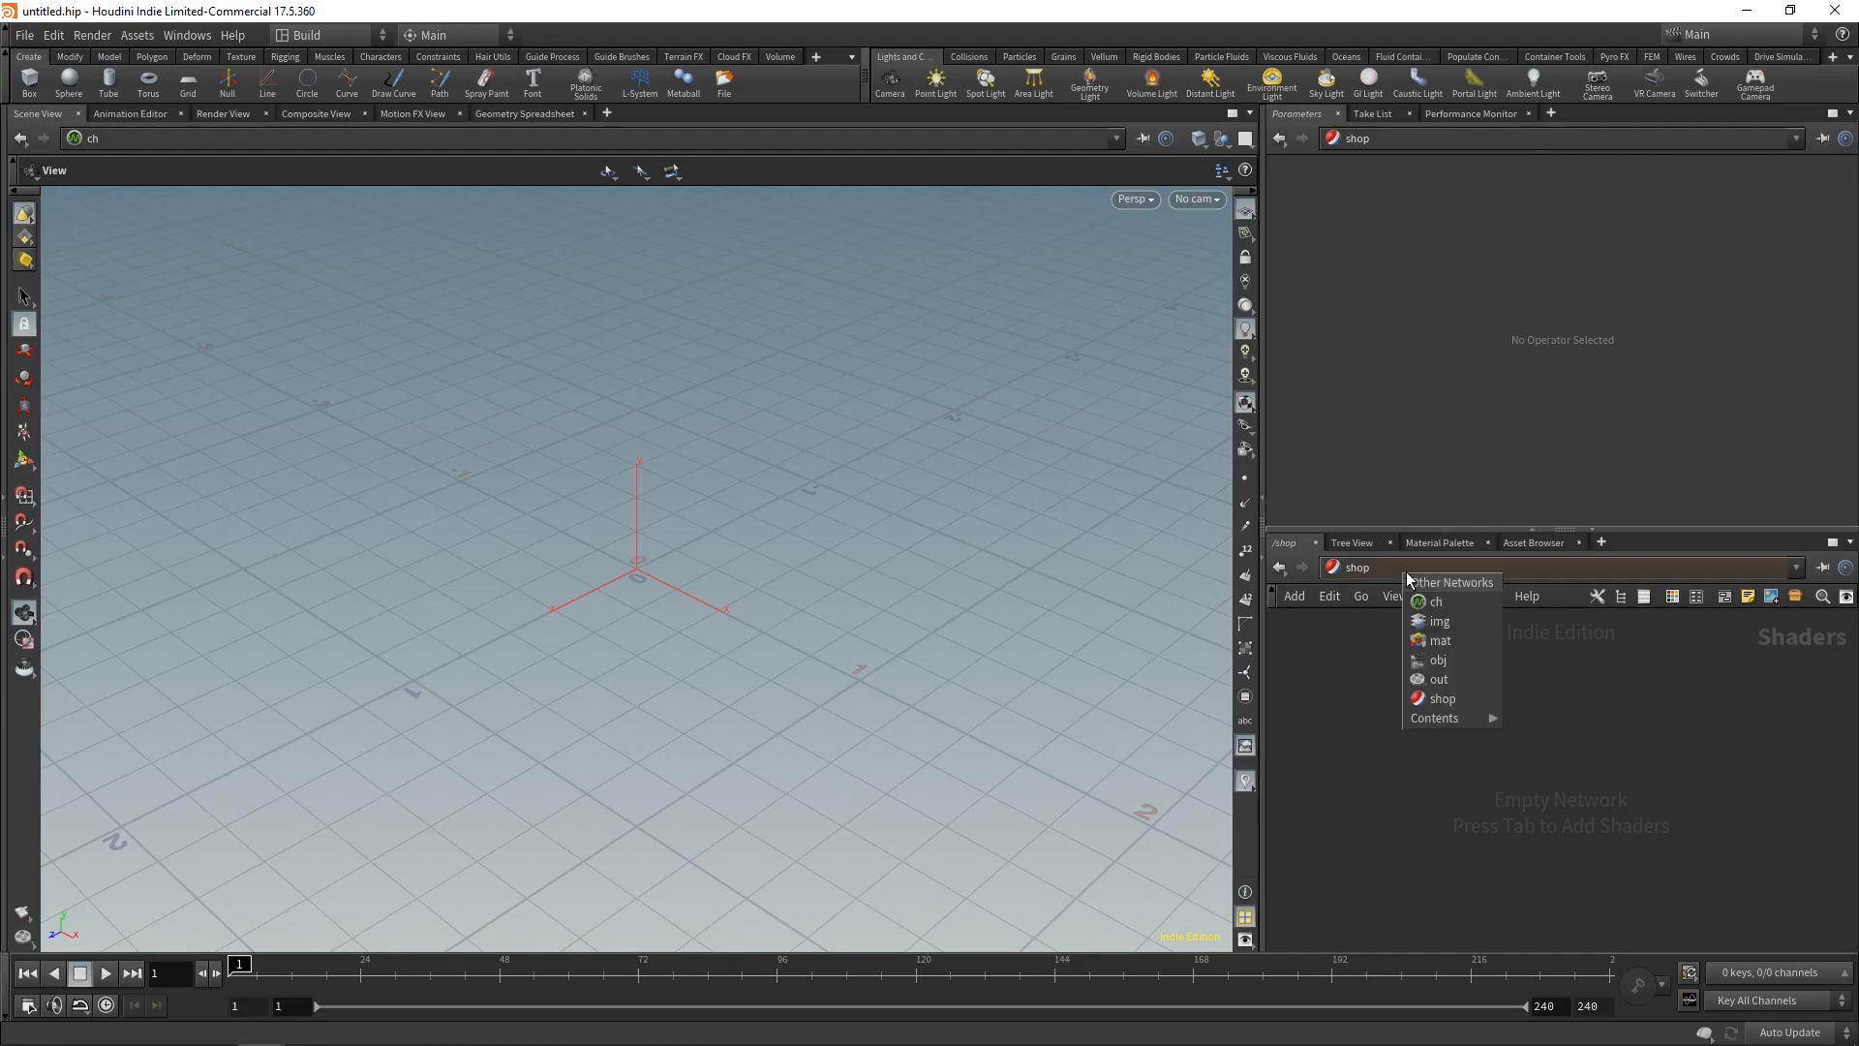
pyautogui.click(1431, 661)
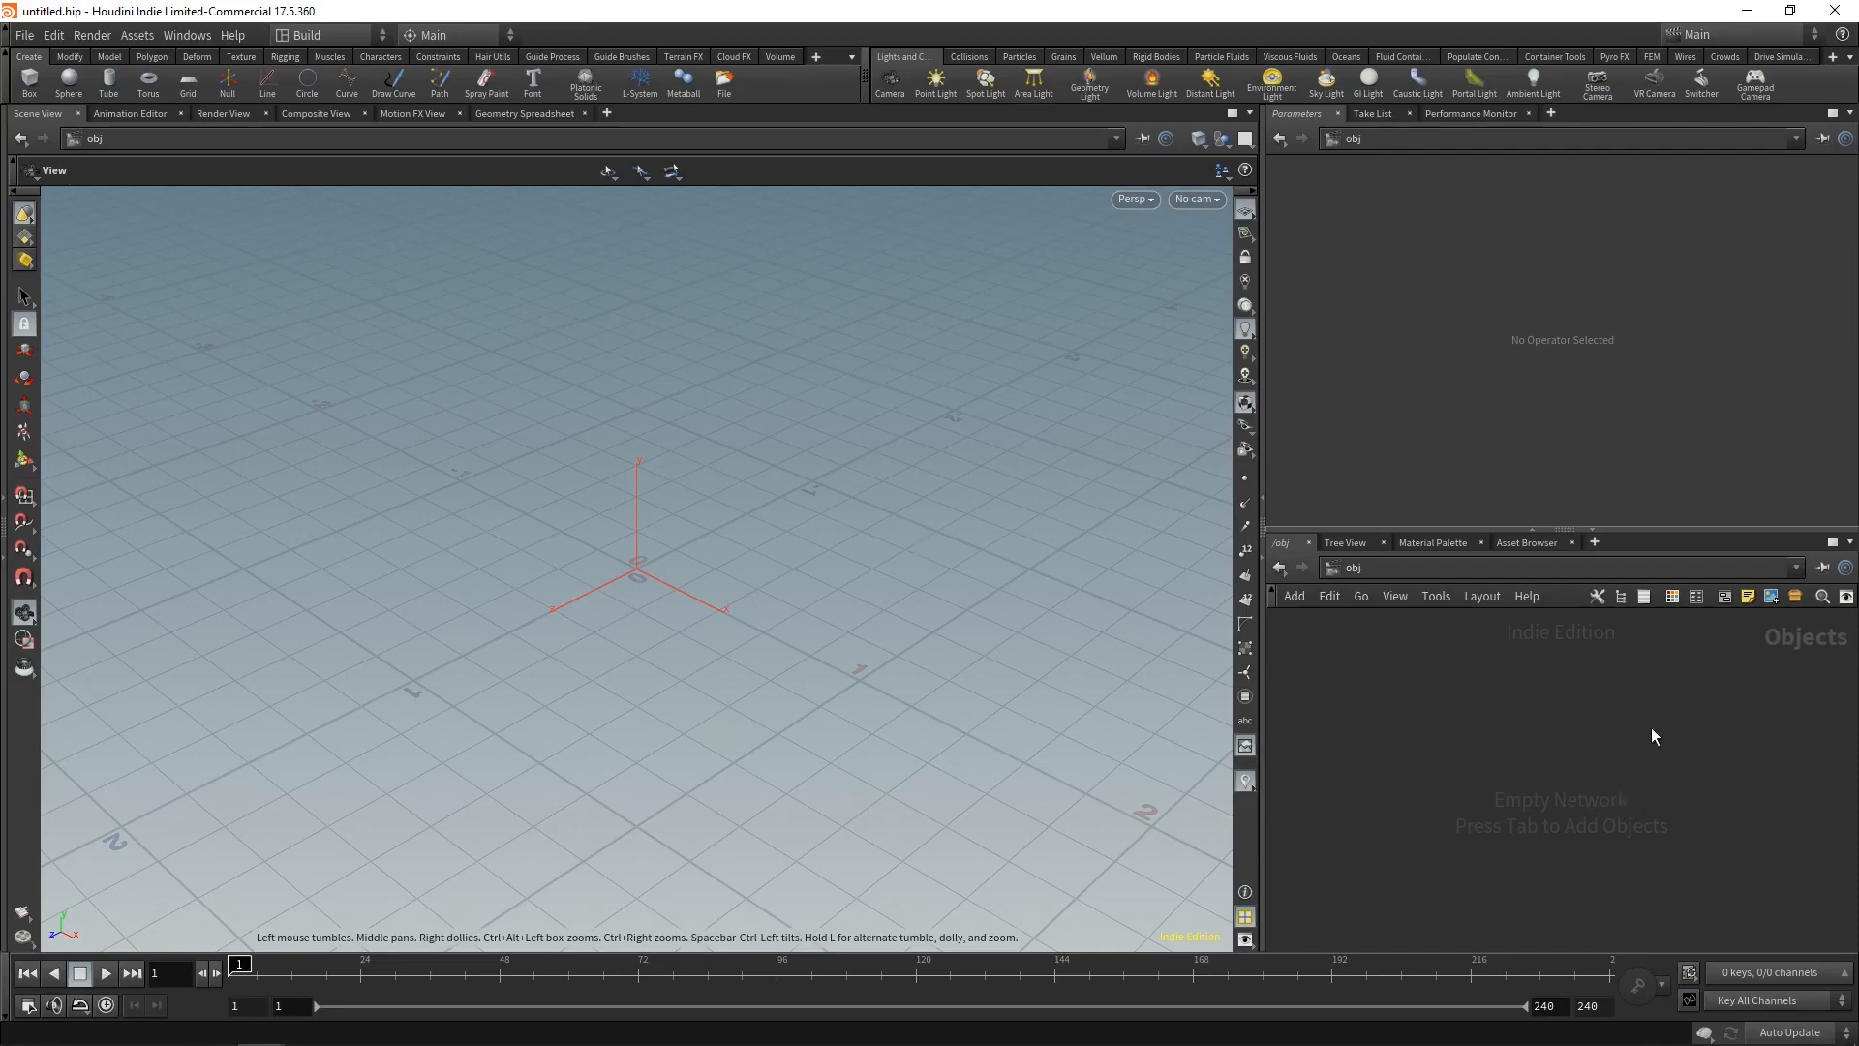
# Step: Create a sphere object at the origin of the scene
pyautogui.click(67, 82)
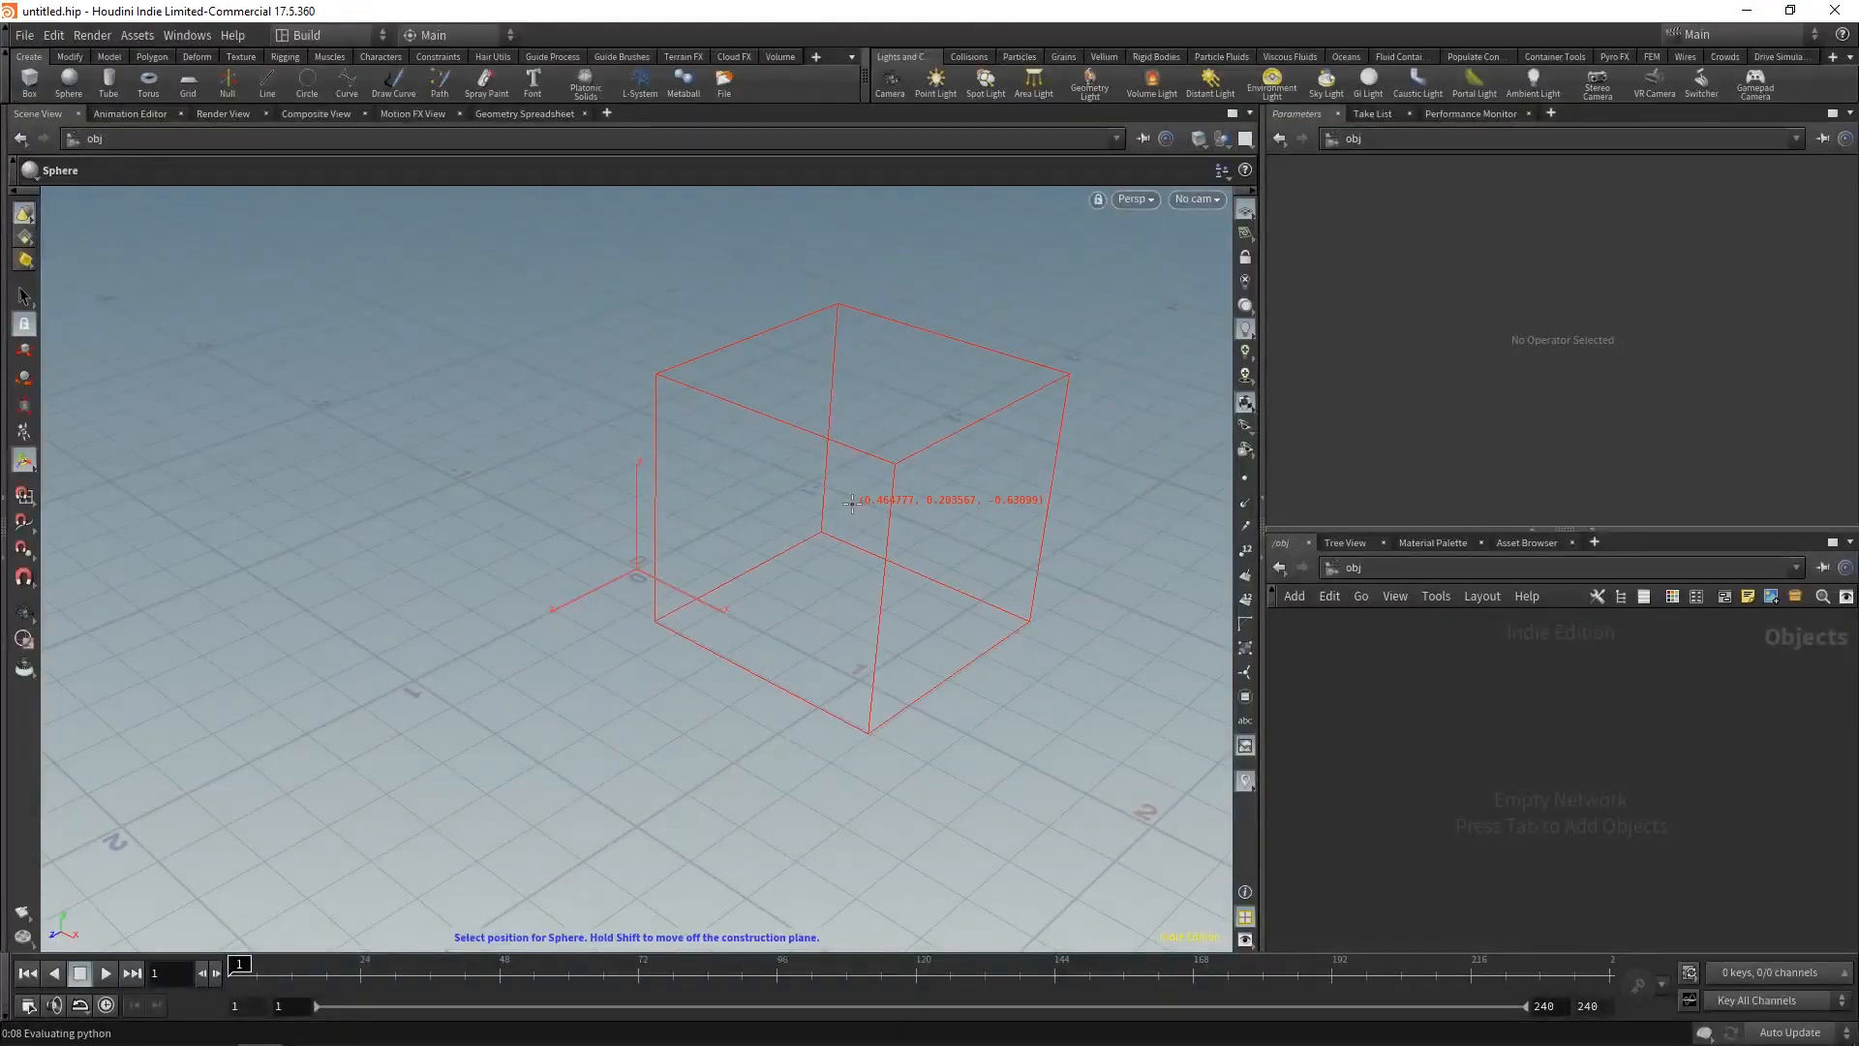
pyautogui.press('Return')
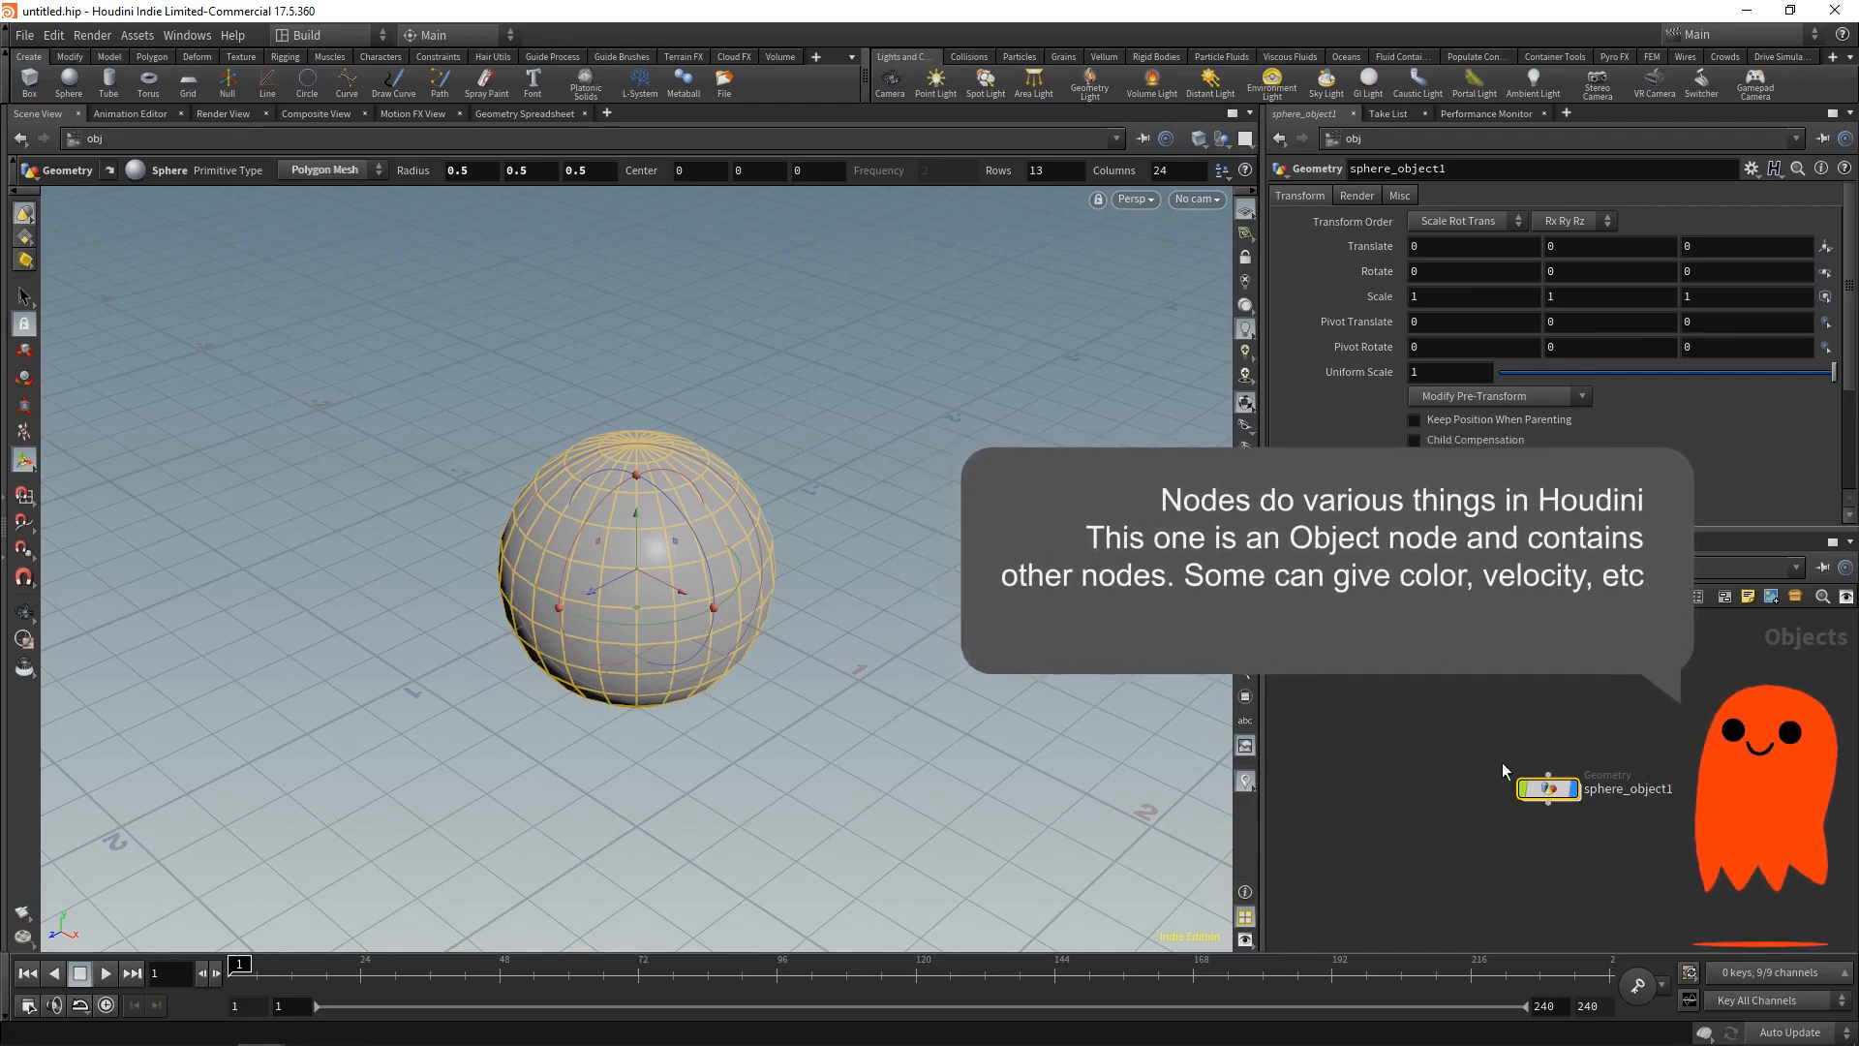
# Step: Try moving the sphere along X to about -1.23 in the viewport, and undo the move
pyautogui.click(1689, 860)
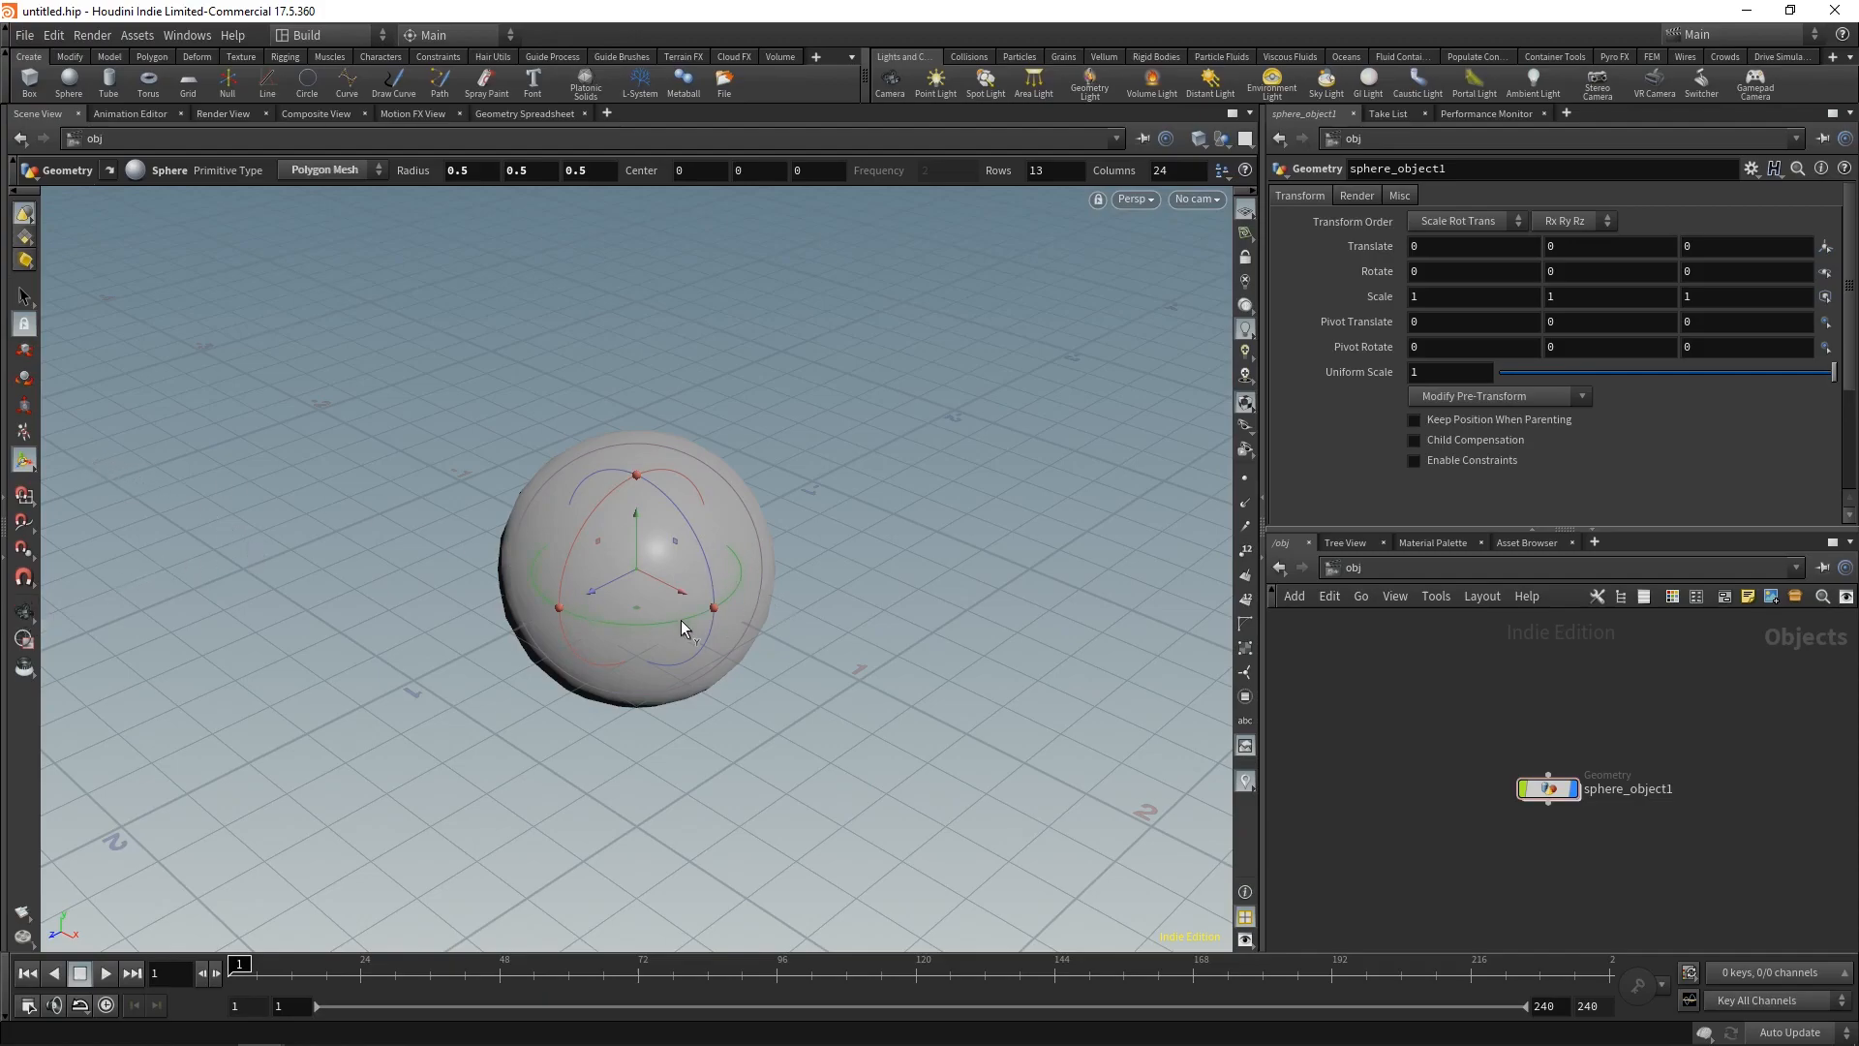
pyautogui.moveTo(658, 583); pyautogui.dragTo(448, 463)
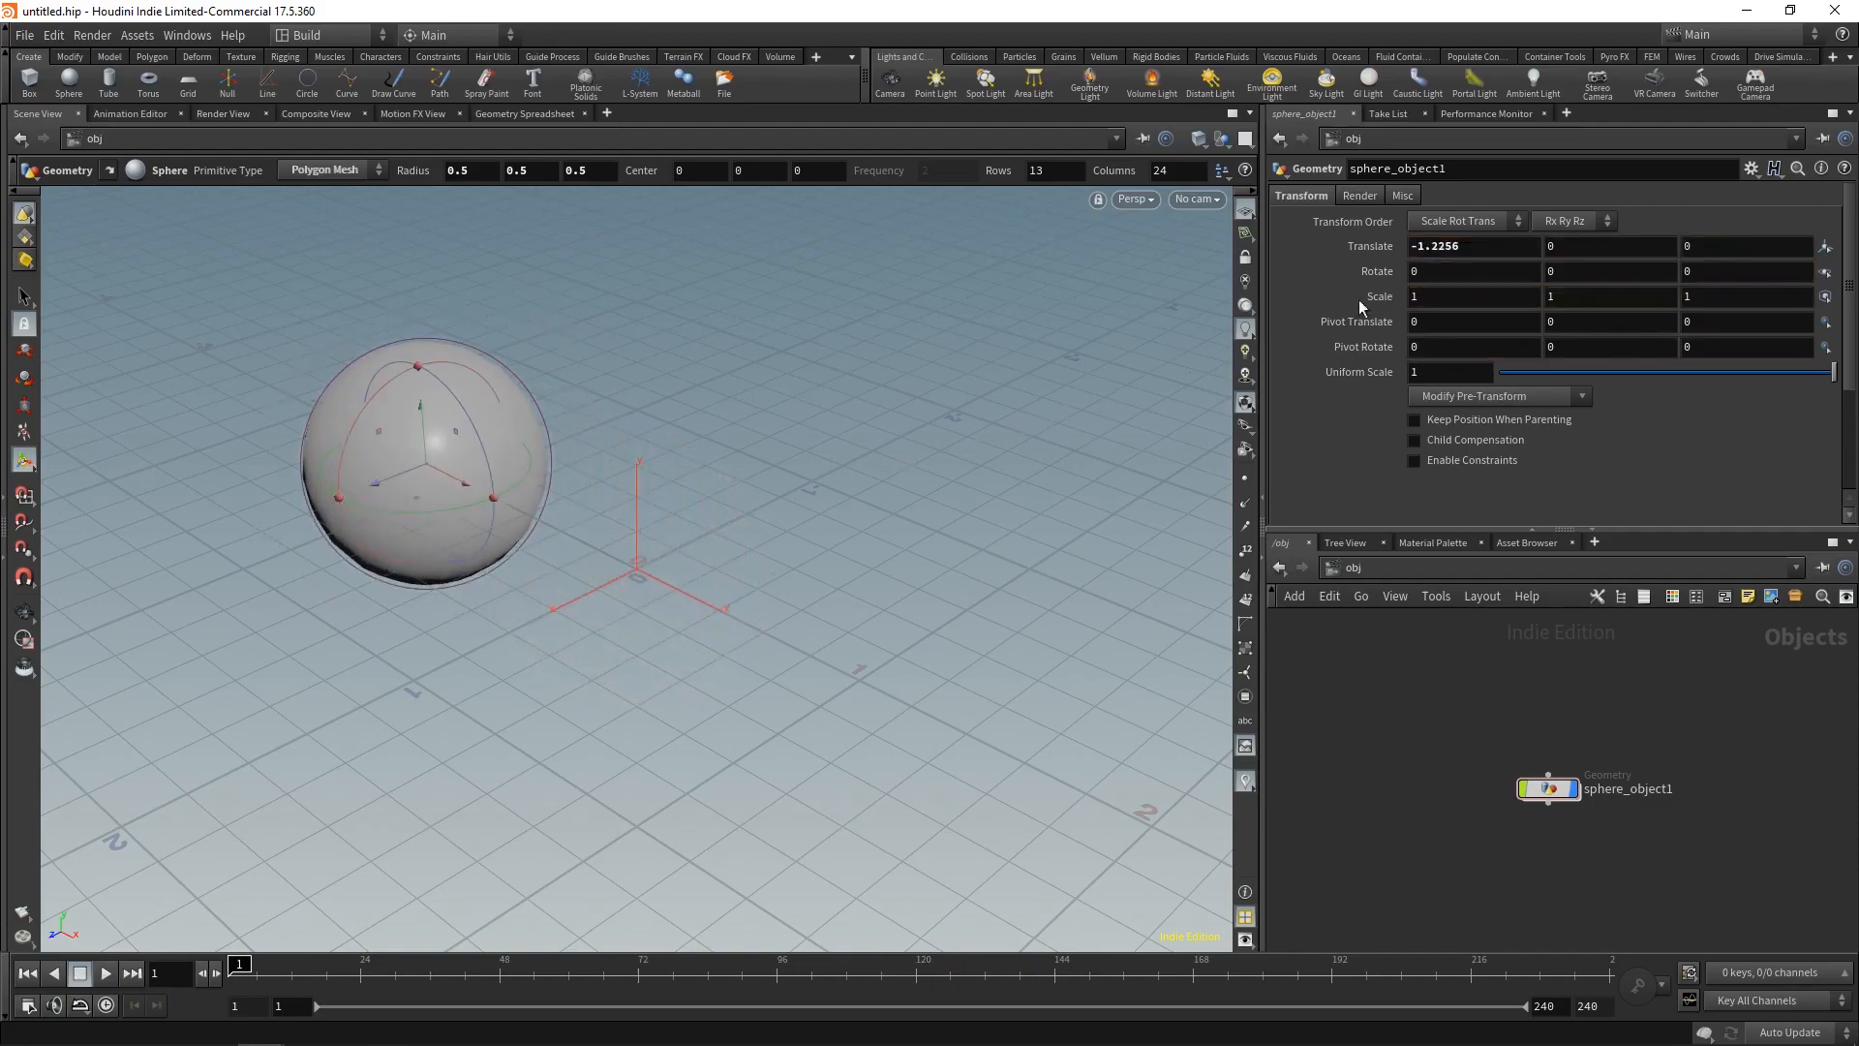
pyautogui.moveTo(1475, 248)
pyautogui.mouseDown()
pyautogui.moveTo(1408, 249)
pyautogui.moveTo(1464, 247)
pyautogui.mouseUp()
pyautogui.hotkey('ctrl', 'y')
pyautogui.hotkey('ctrl', 'z')
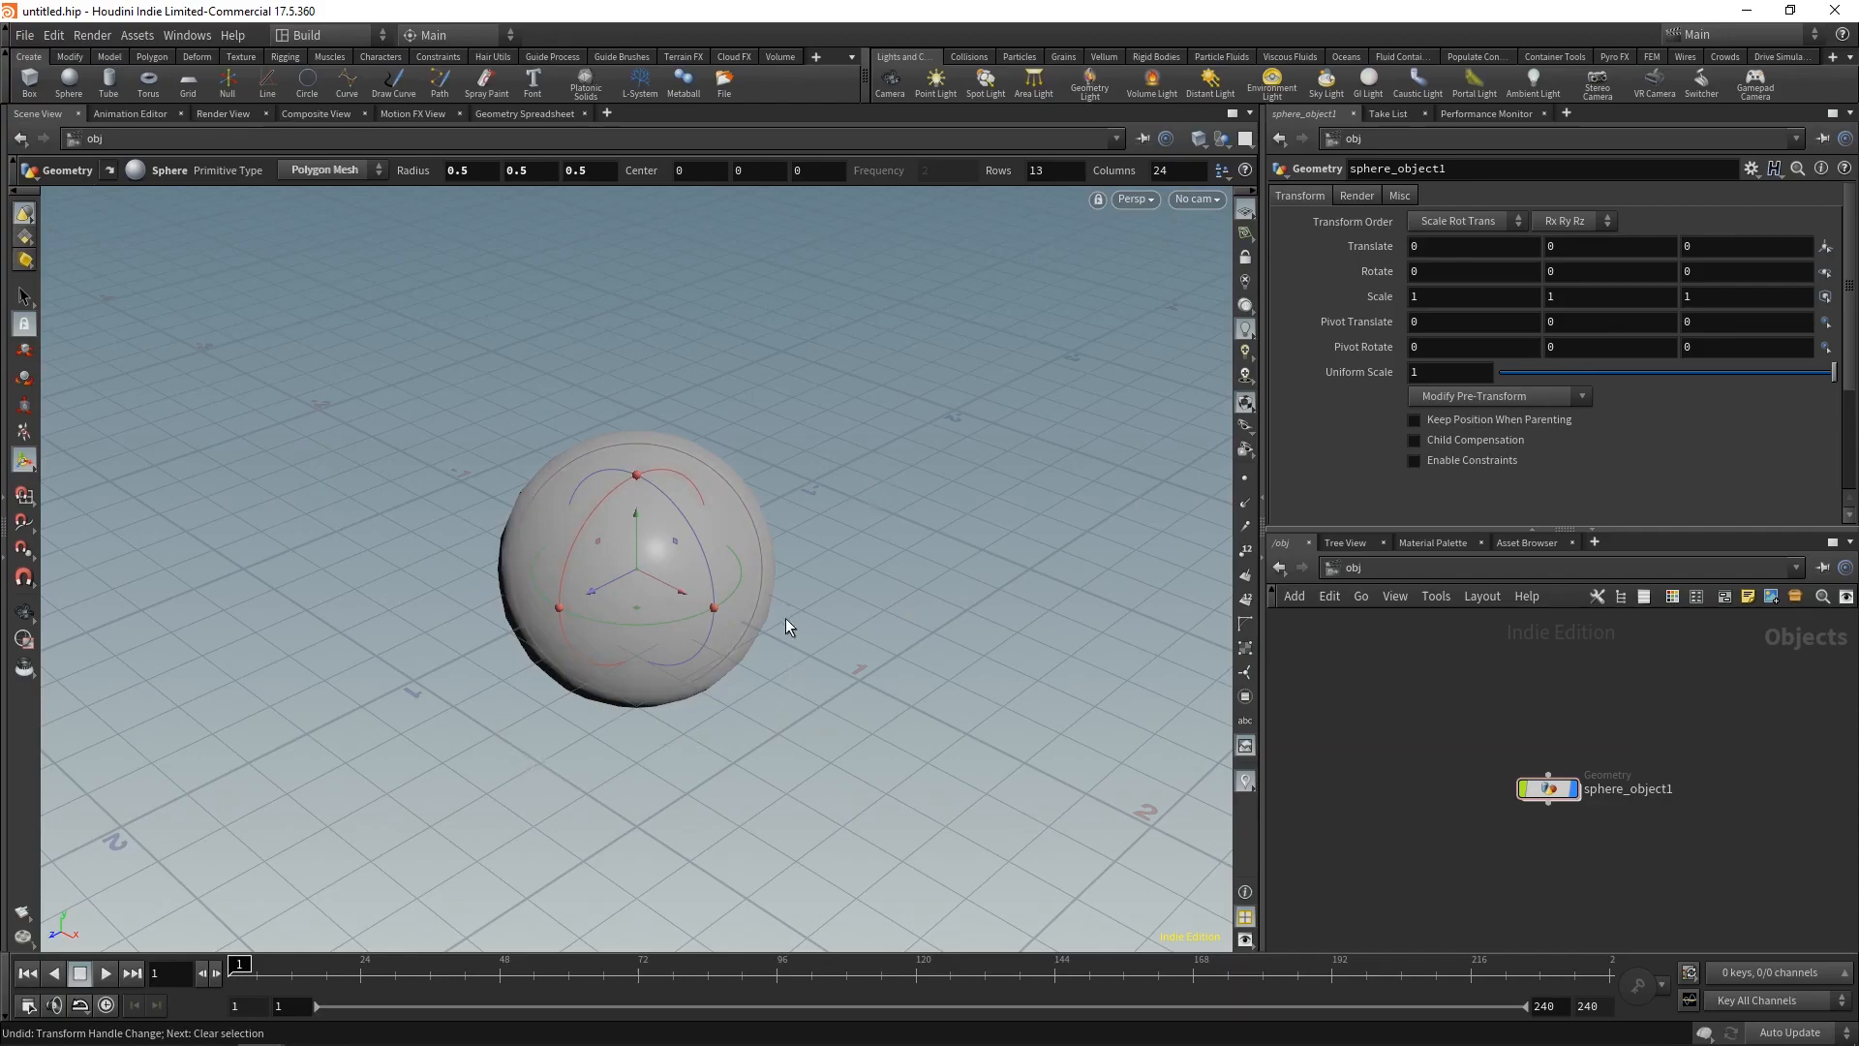
# Step: Deselect the sphere, try selecting its node in the network, and go inside sphere_object1 to its geometry network
pyautogui.press('Escape')
pyautogui.moveTo(780, 614); pyautogui.dragTo(706, 684)
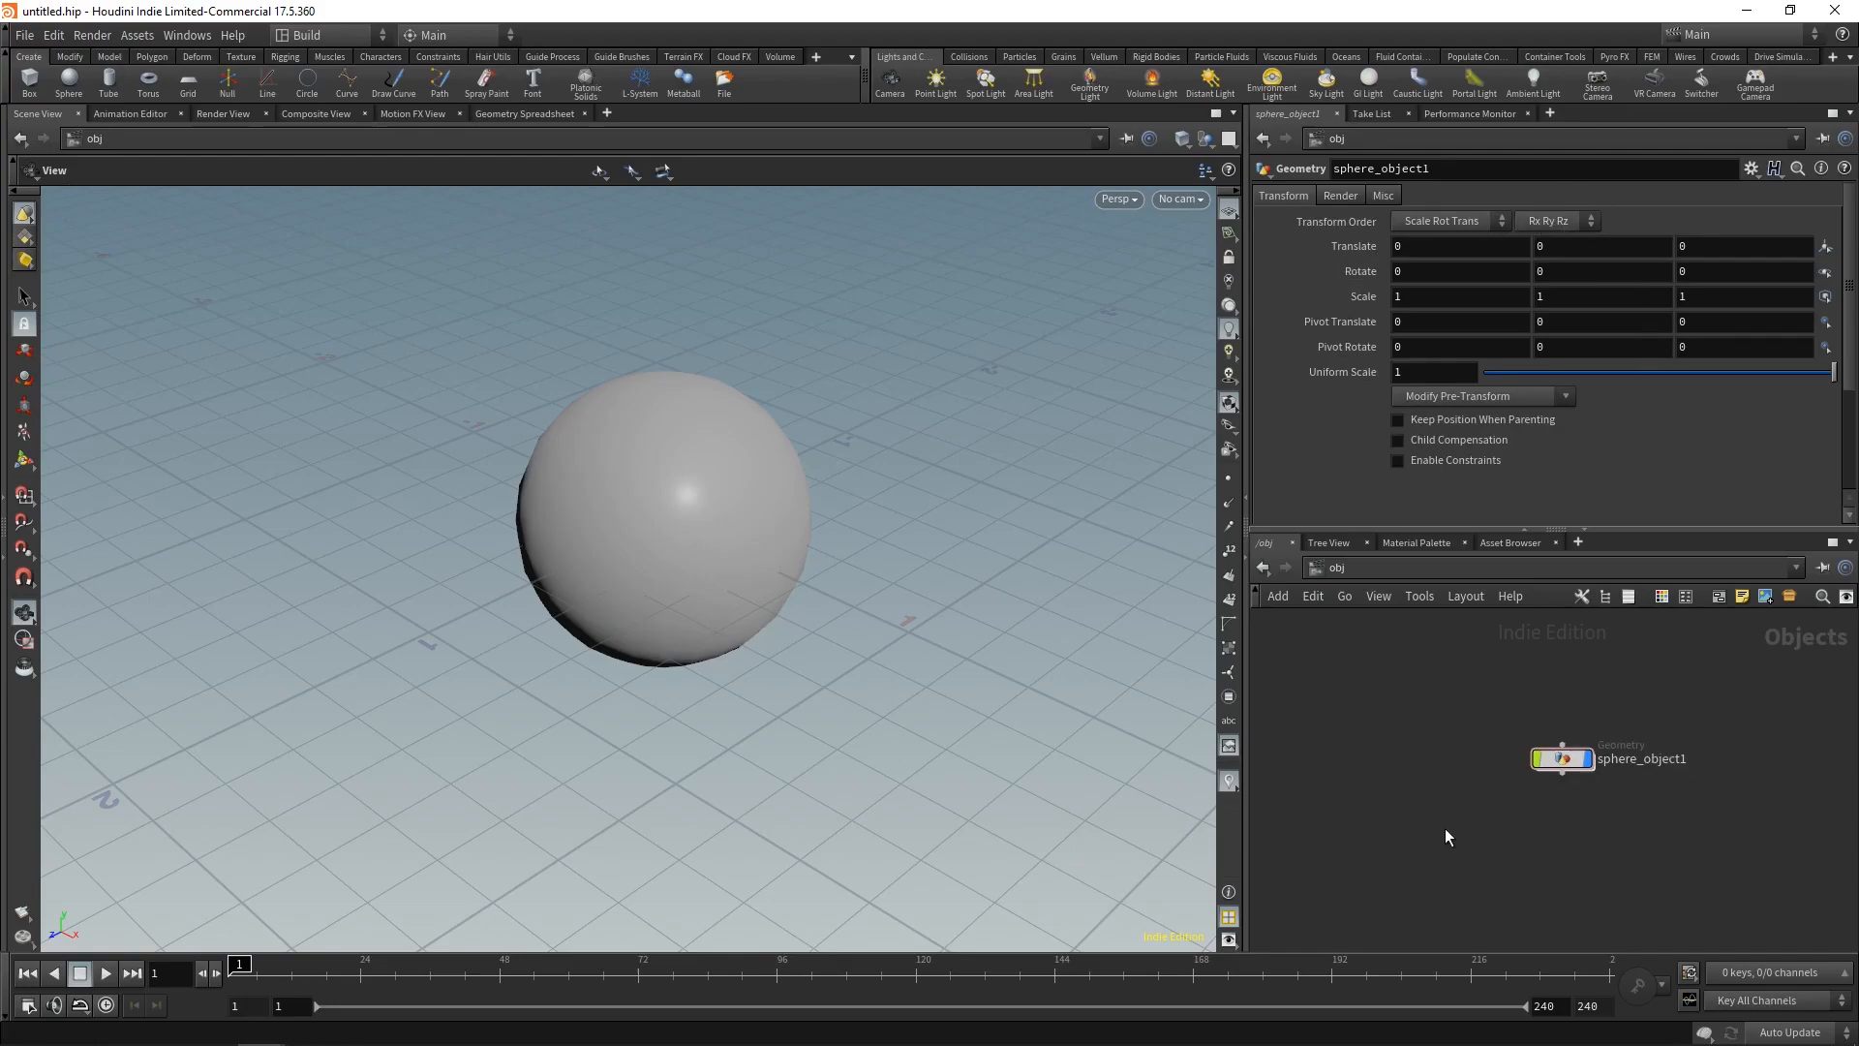
pyautogui.moveTo(1447, 831); pyautogui.dragTo(1745, 699)
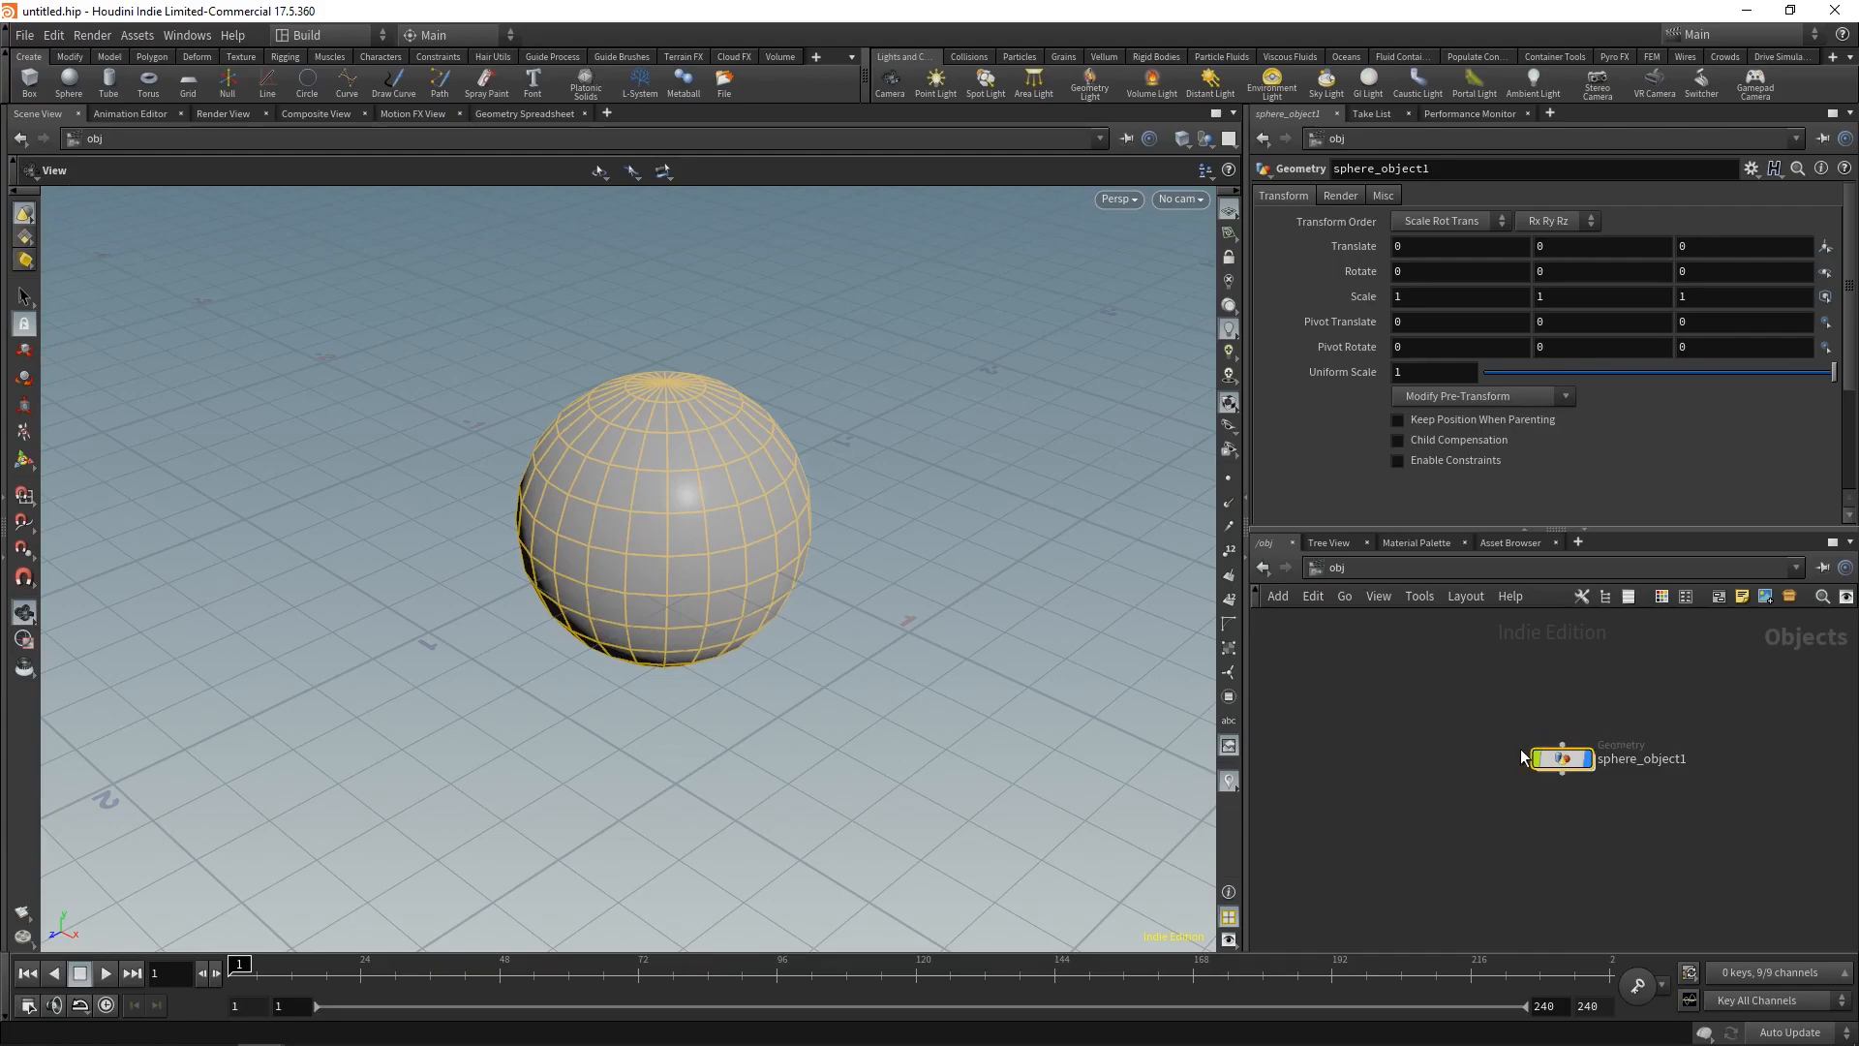
pyautogui.click(1518, 819)
pyautogui.moveTo(1571, 768)
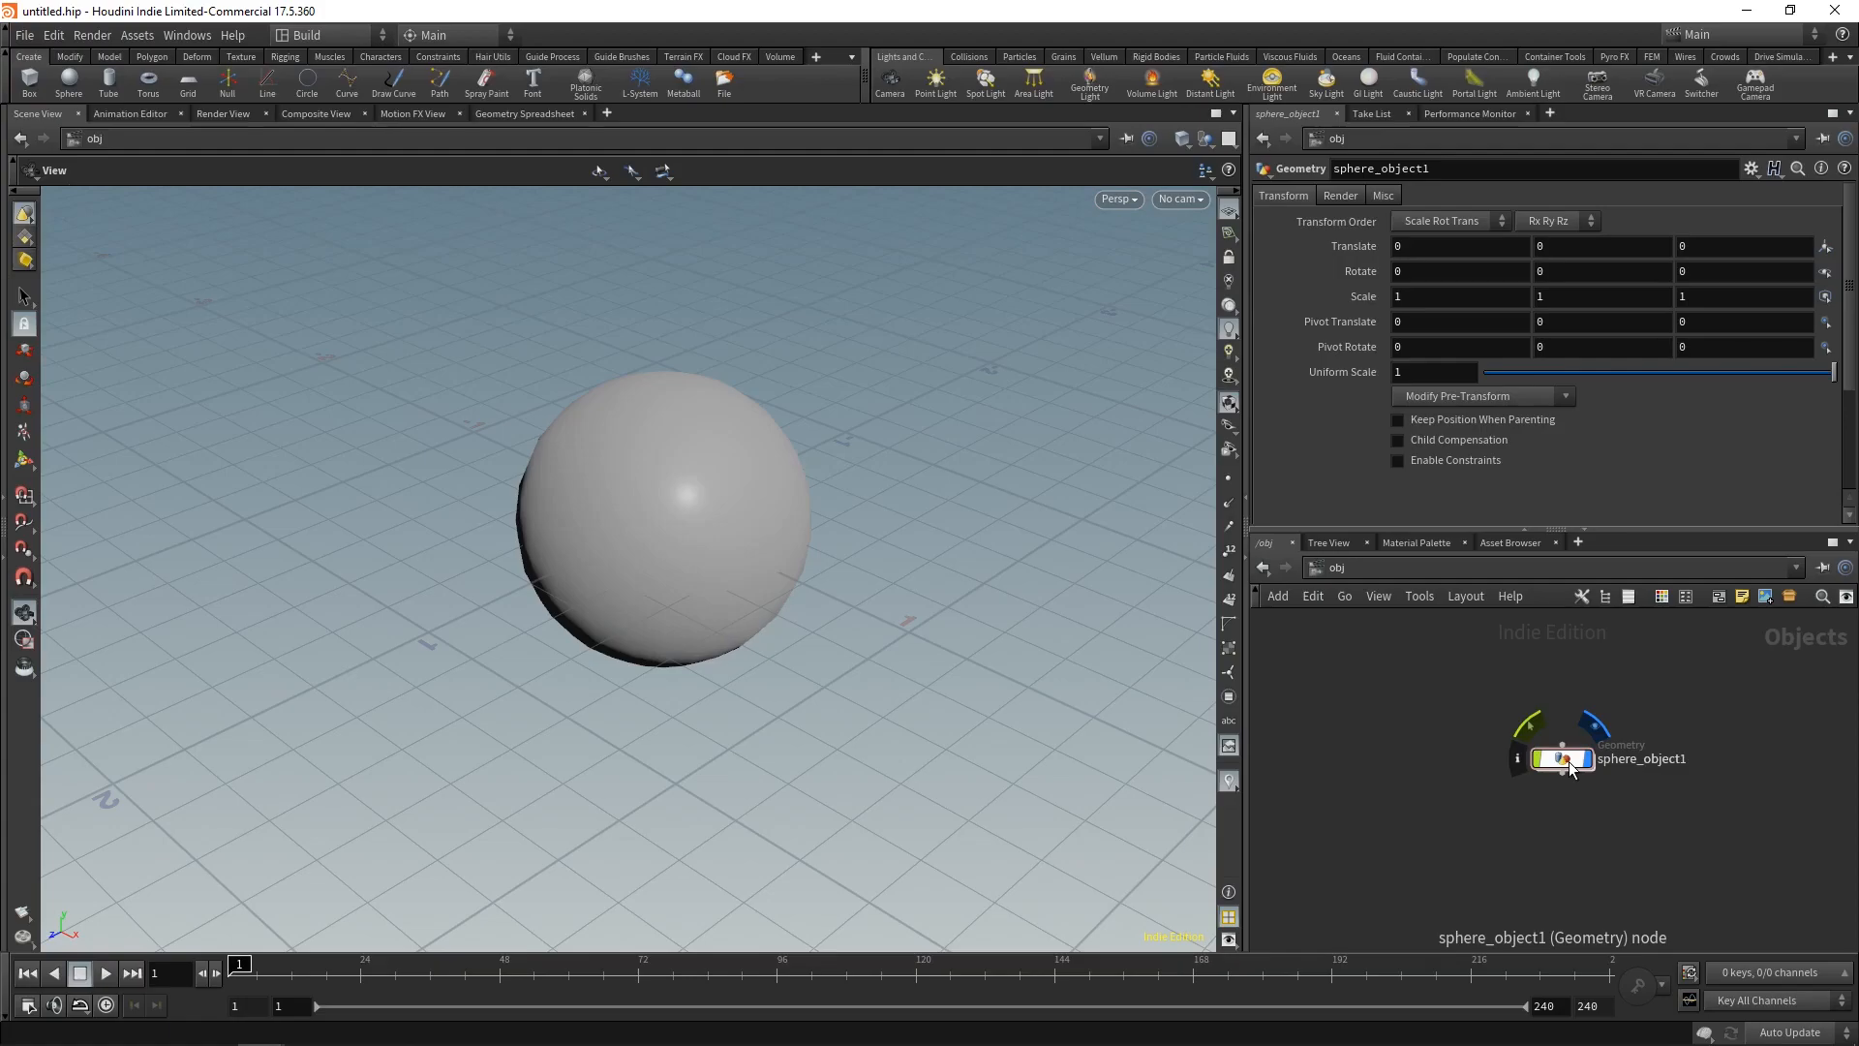
pyautogui.doubleClick(1569, 763)
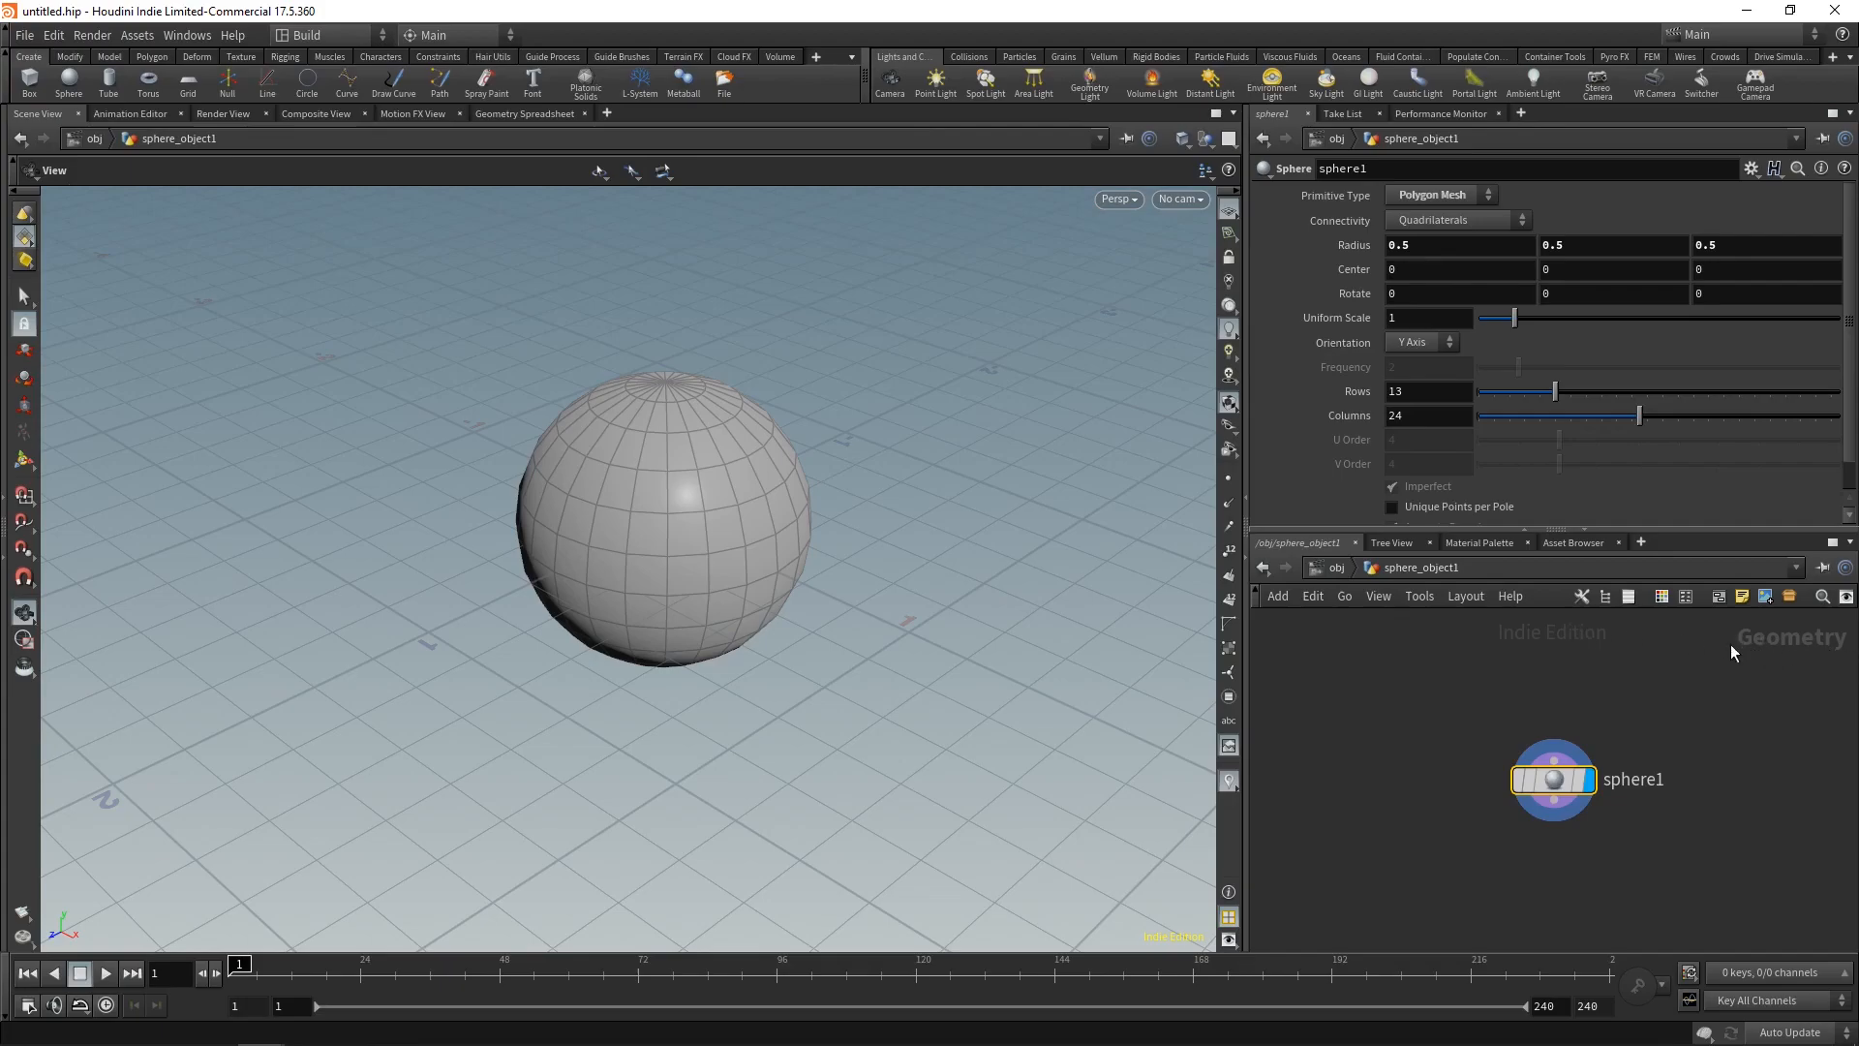
pyautogui.click(1334, 567)
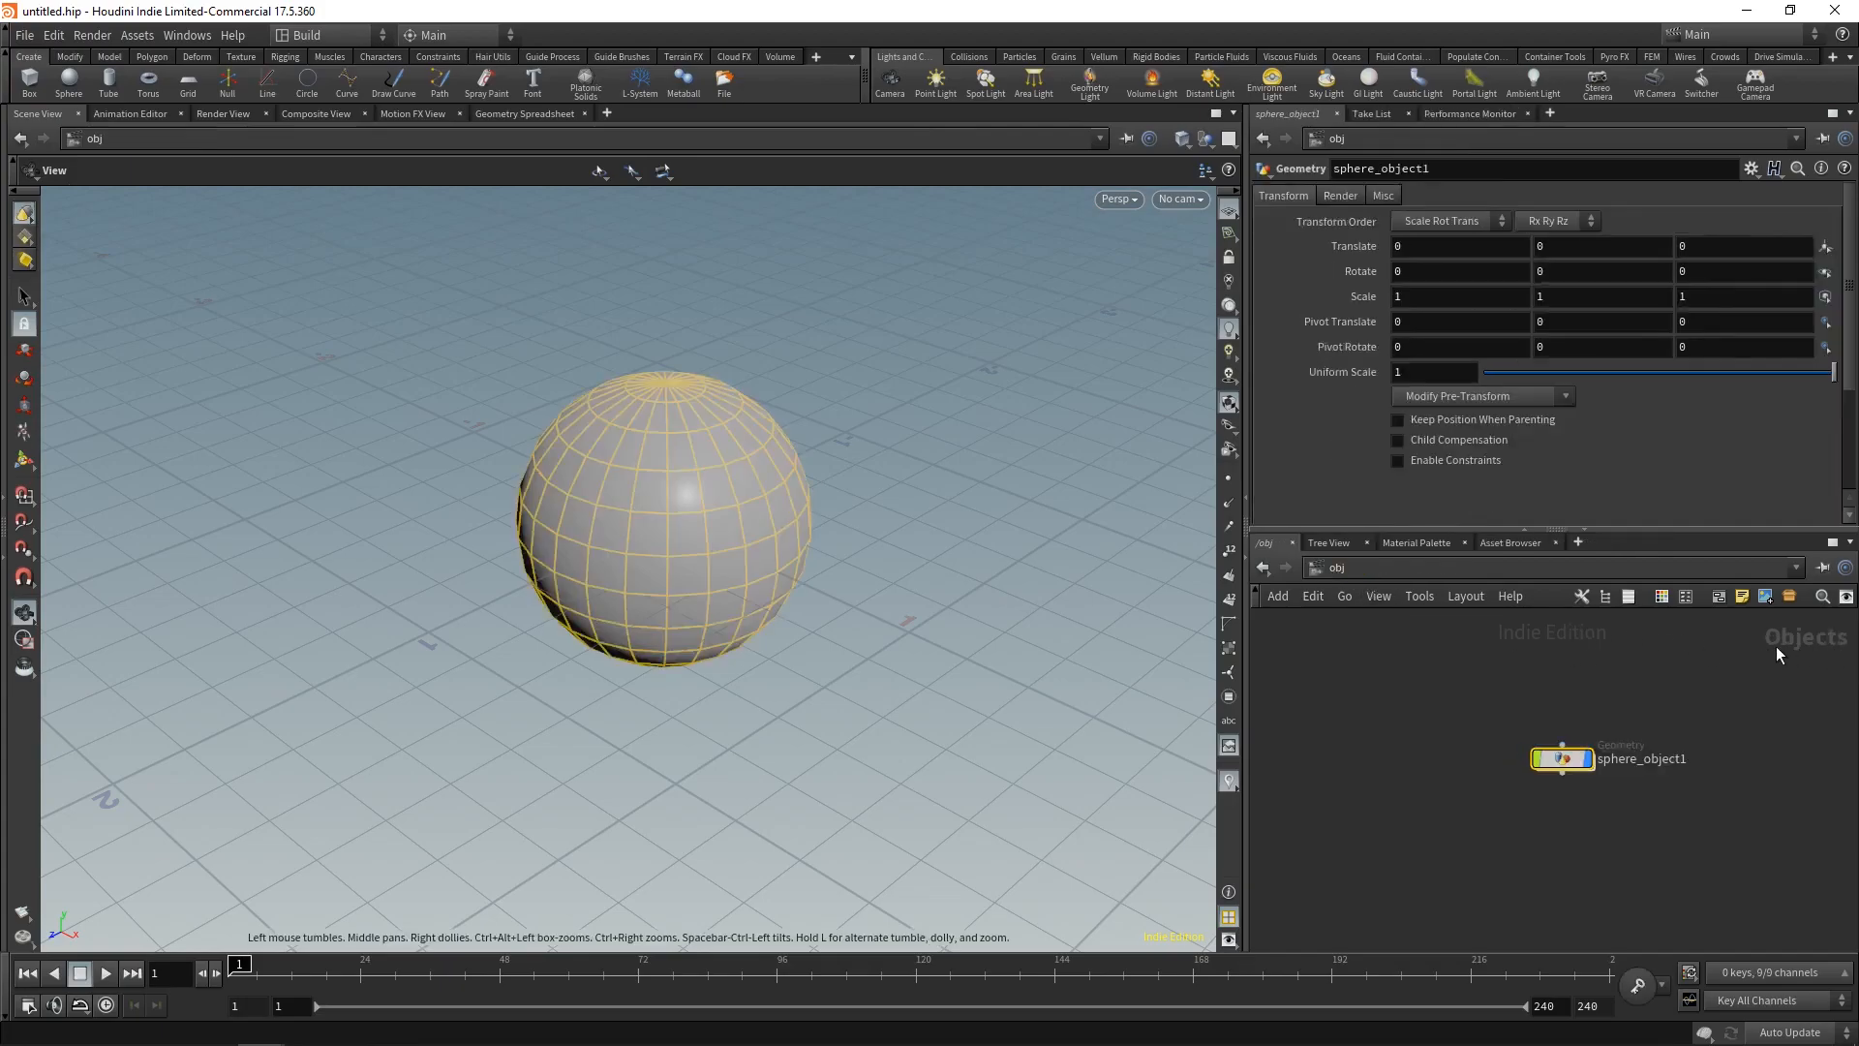
pyautogui.doubleClick(1555, 759)
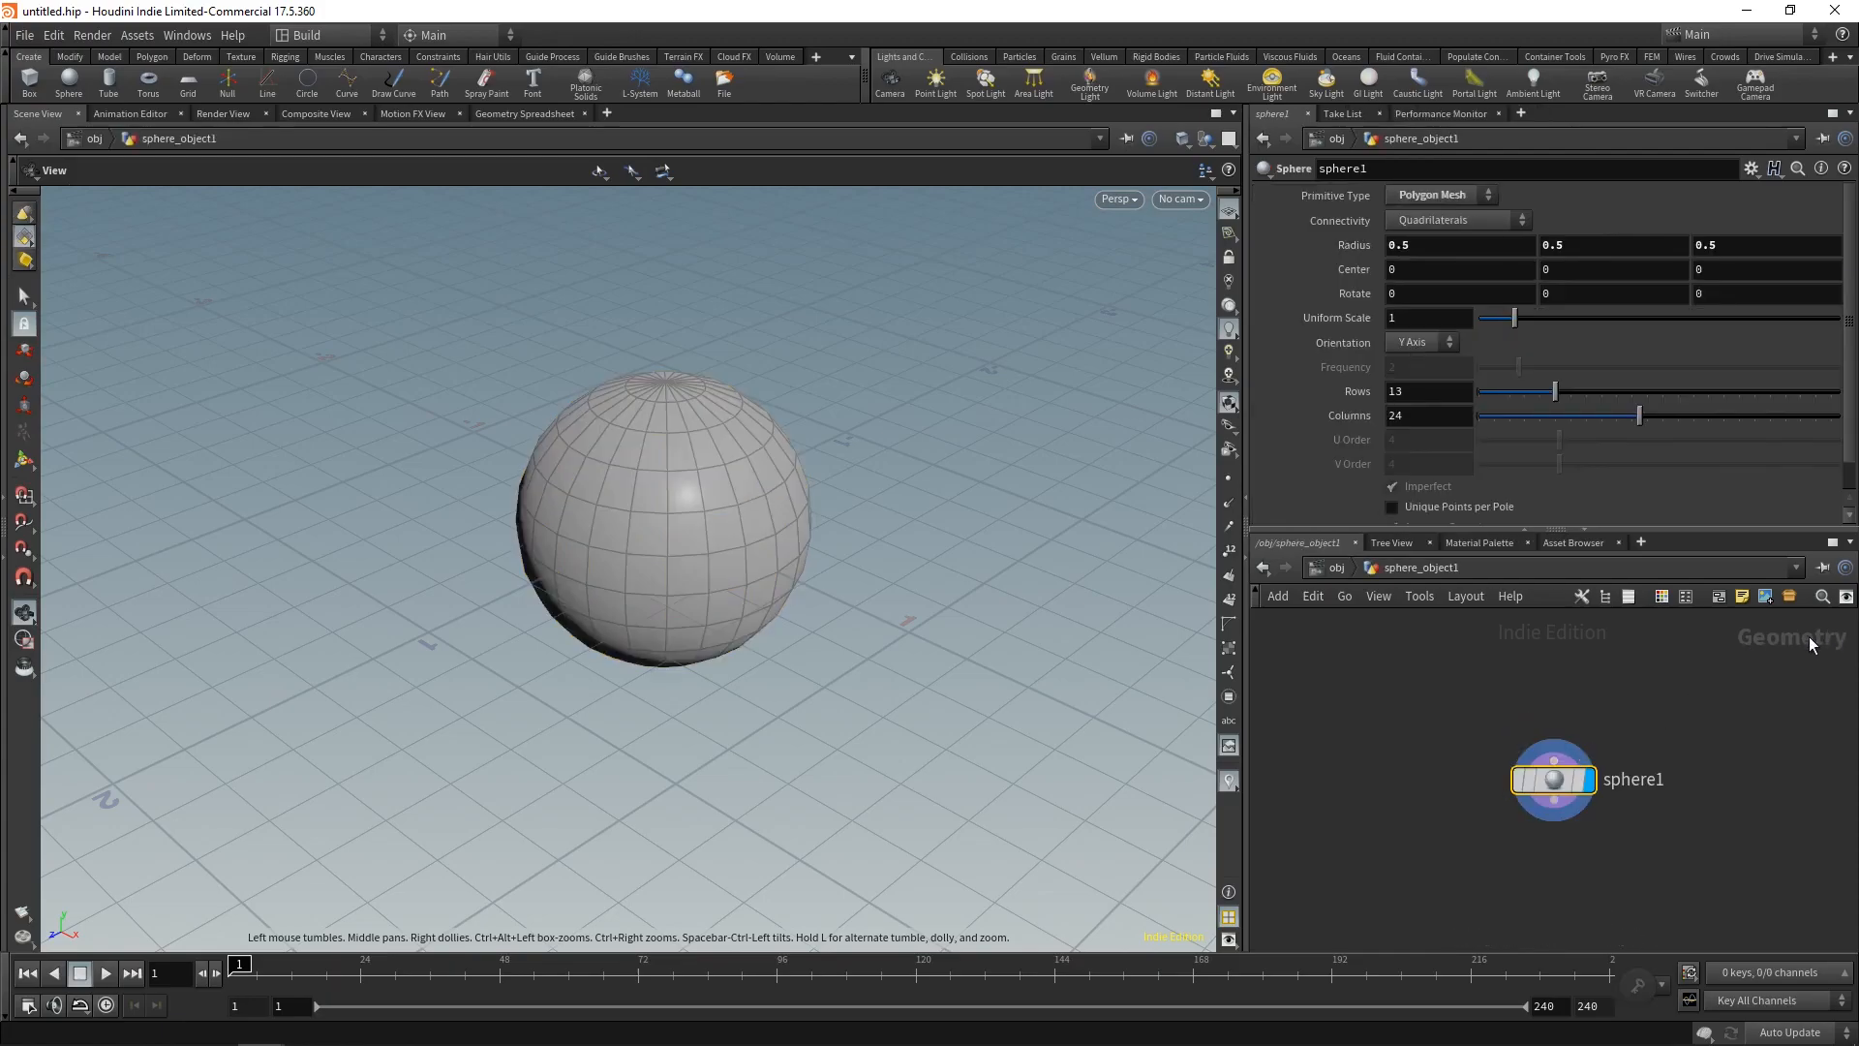
# Step: Increase the sphere1 node's mesh density to 31 rows and 44 columns
pyautogui.scroll(-1, 1609, 702)
pyautogui.moveTo(1609, 702); pyautogui.dragTo(1601, 664, button='middle')
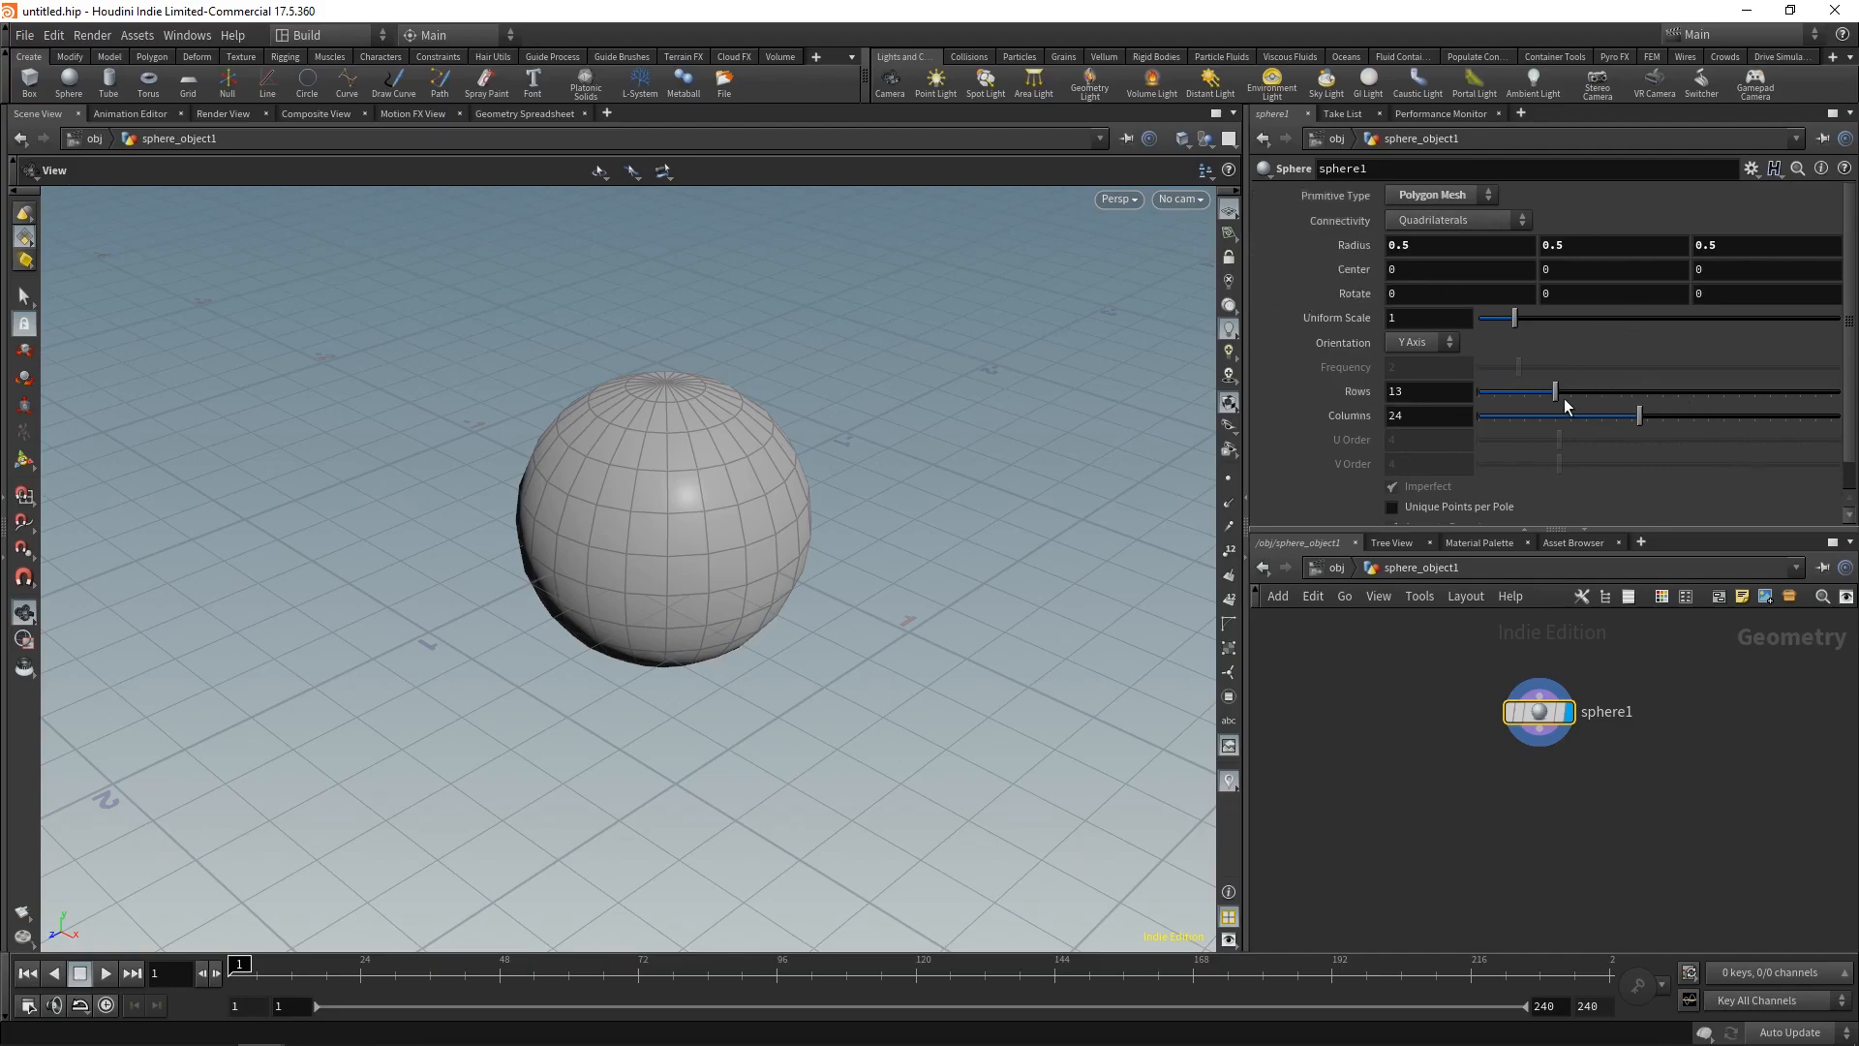
pyautogui.moveTo(1556, 392); pyautogui.dragTo(1793, 424)
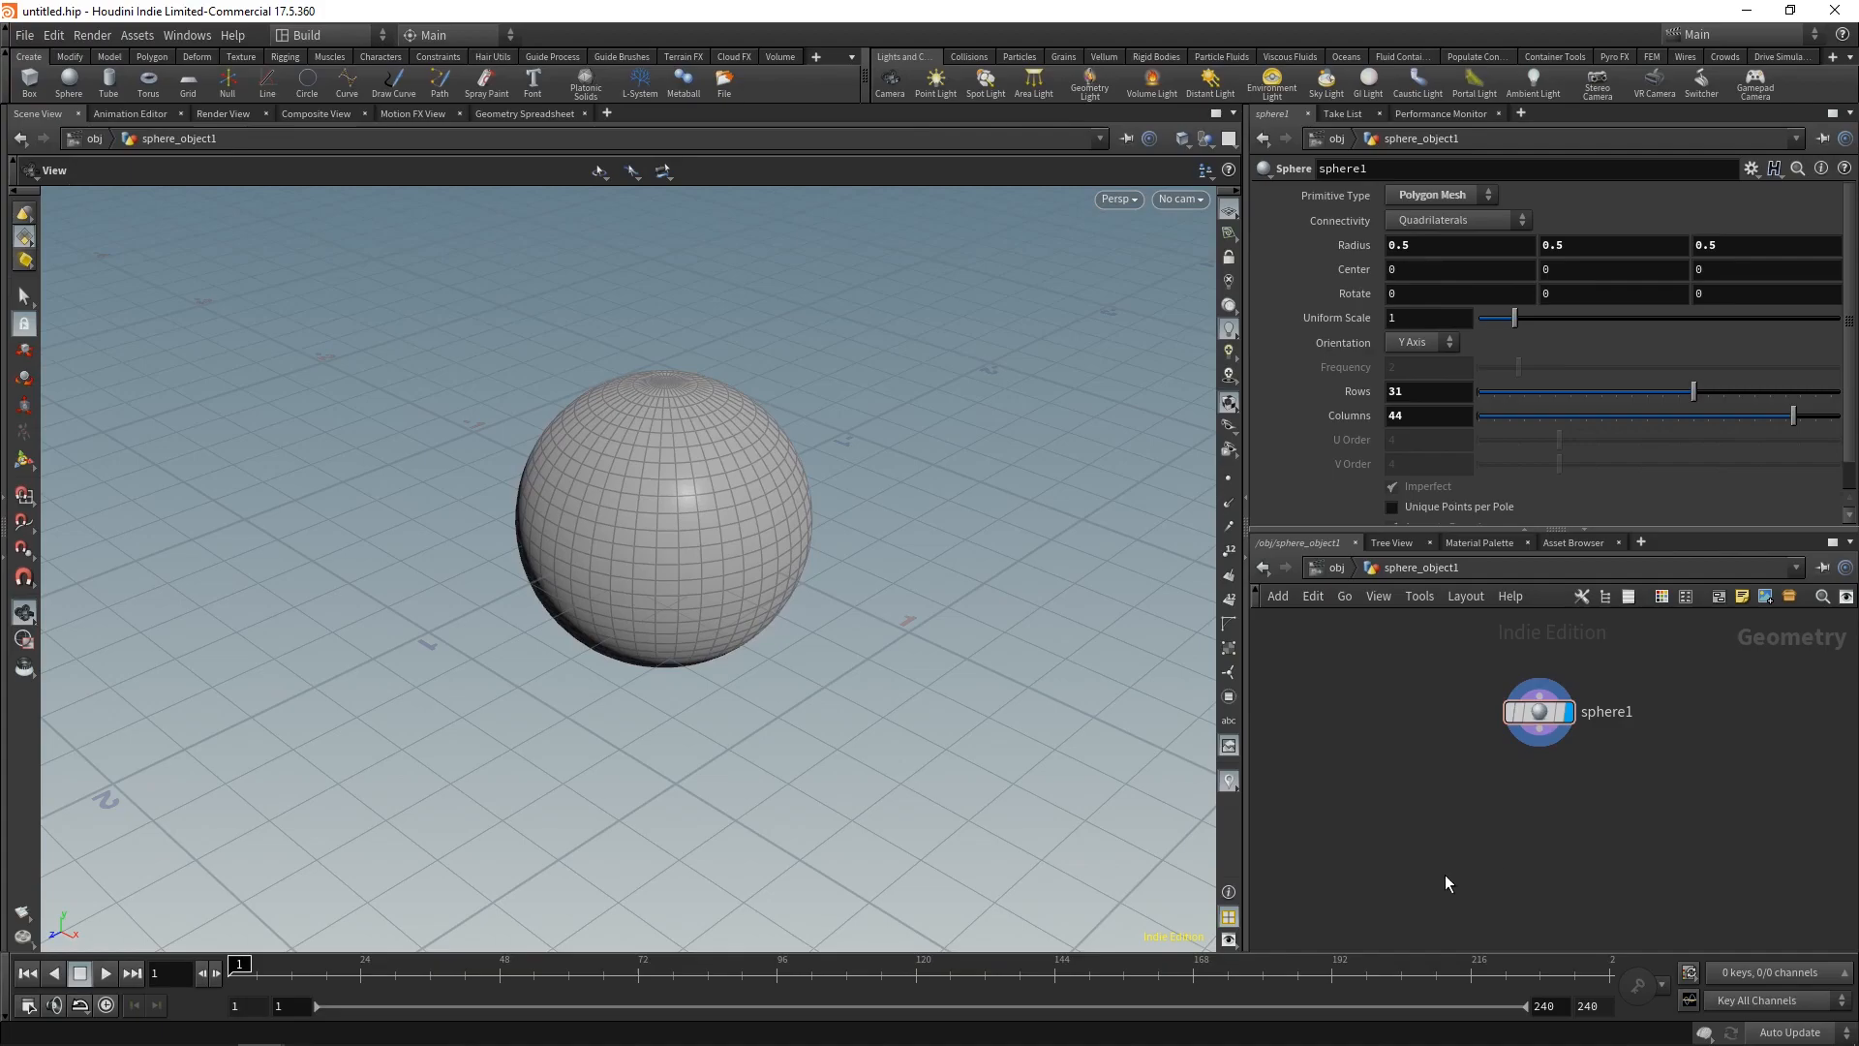
pyautogui.hotkey('ctrl', 'z')
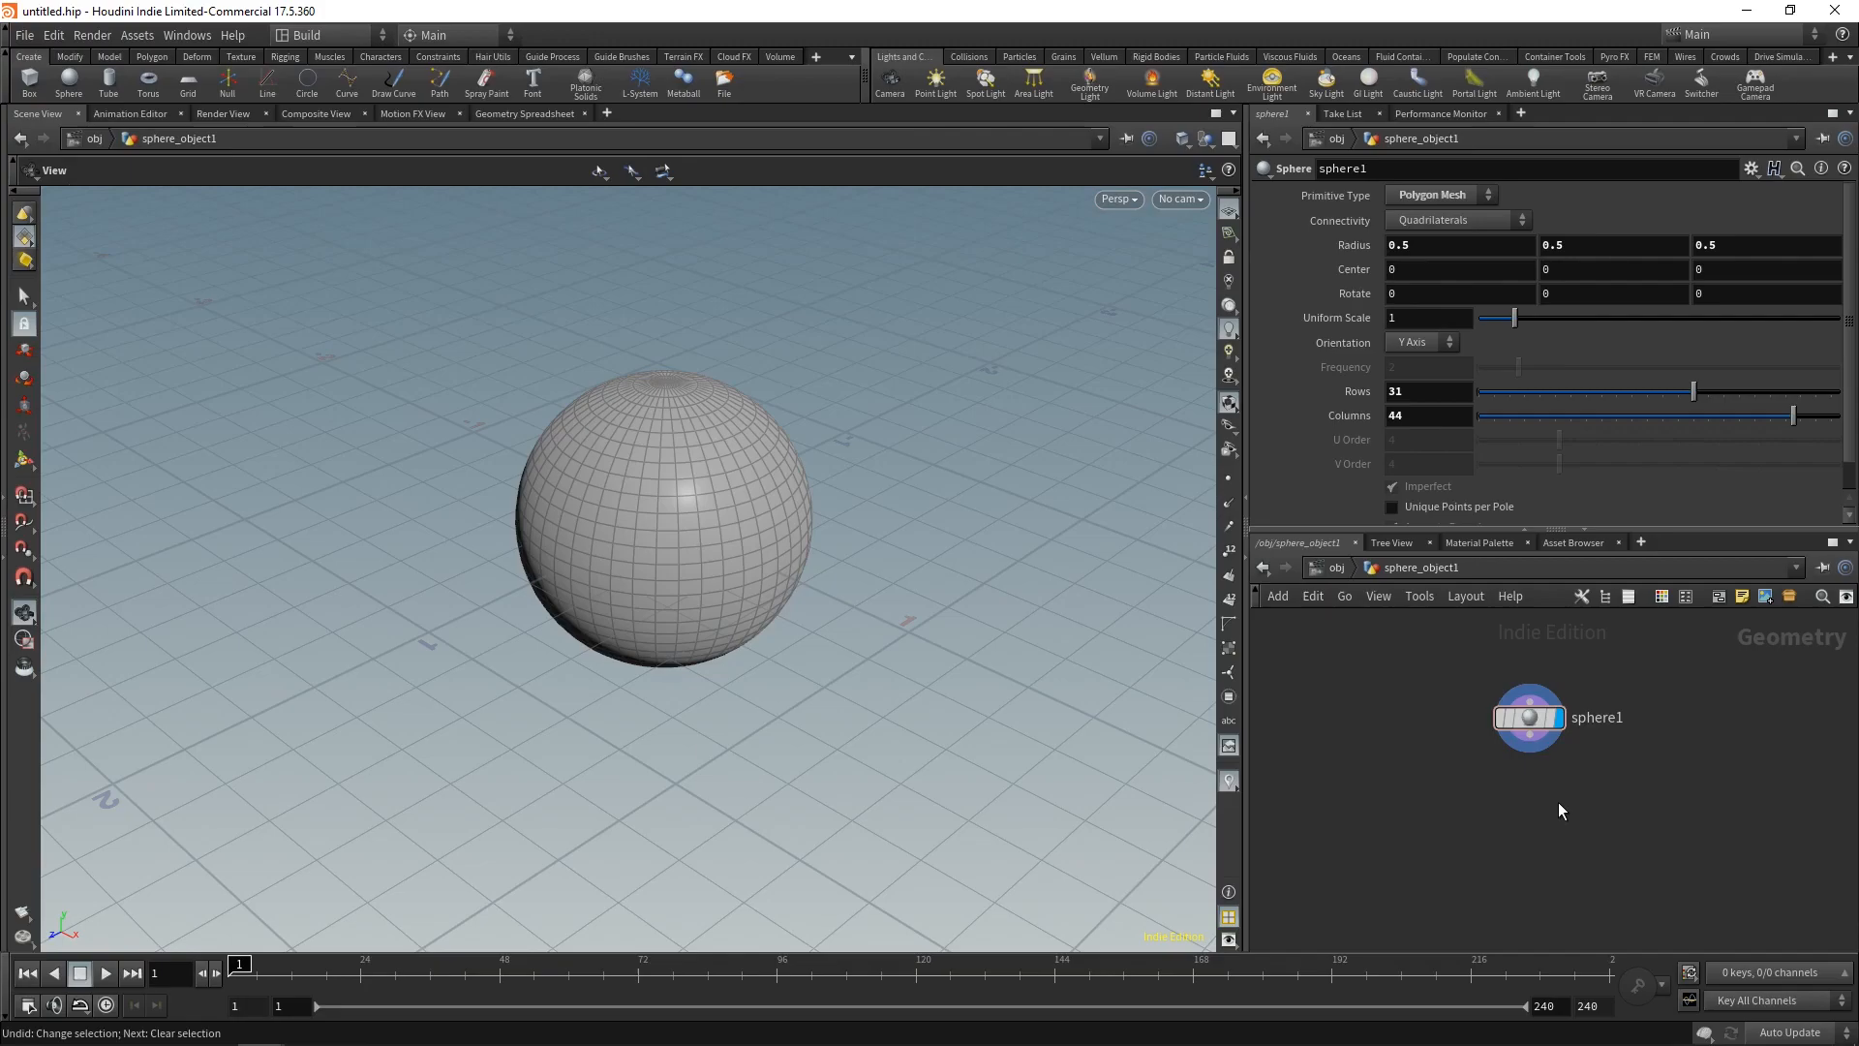
# Step: Add a Color node directly below sphere1 in the geometry network
pyautogui.press('Tab')
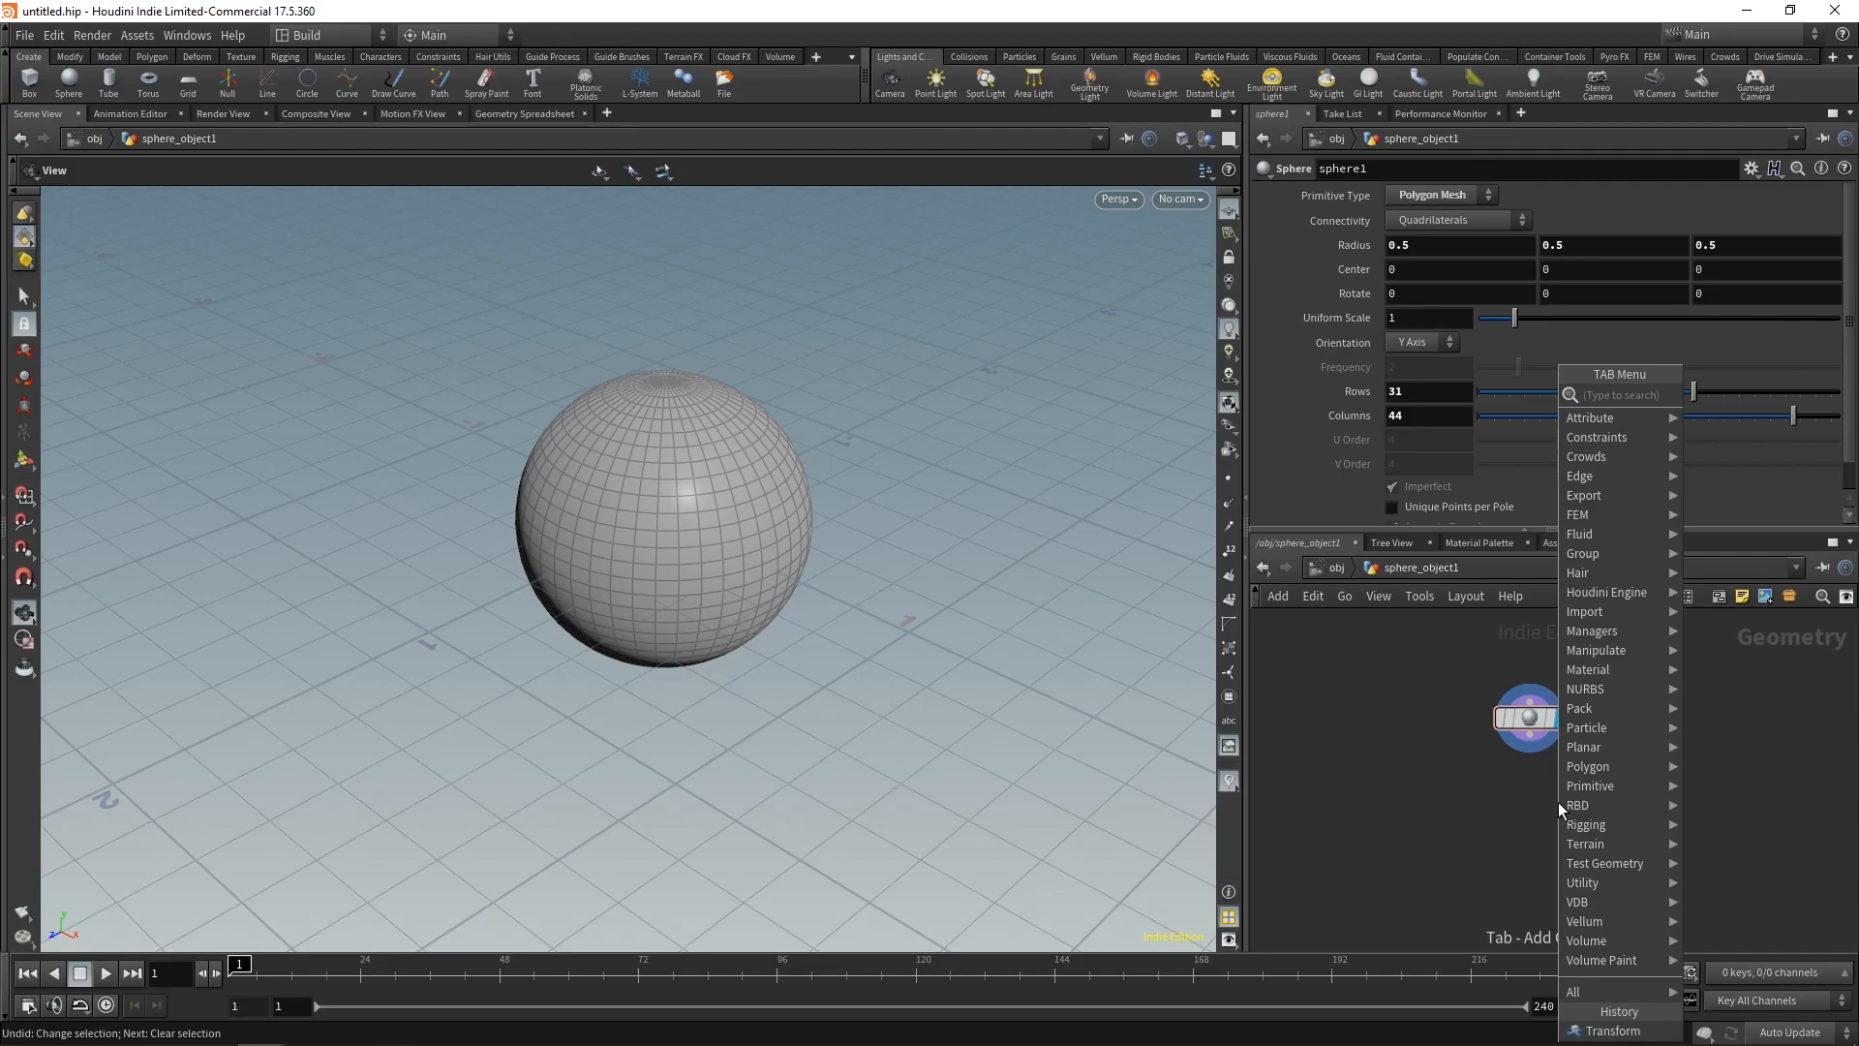
pyautogui.write('color')
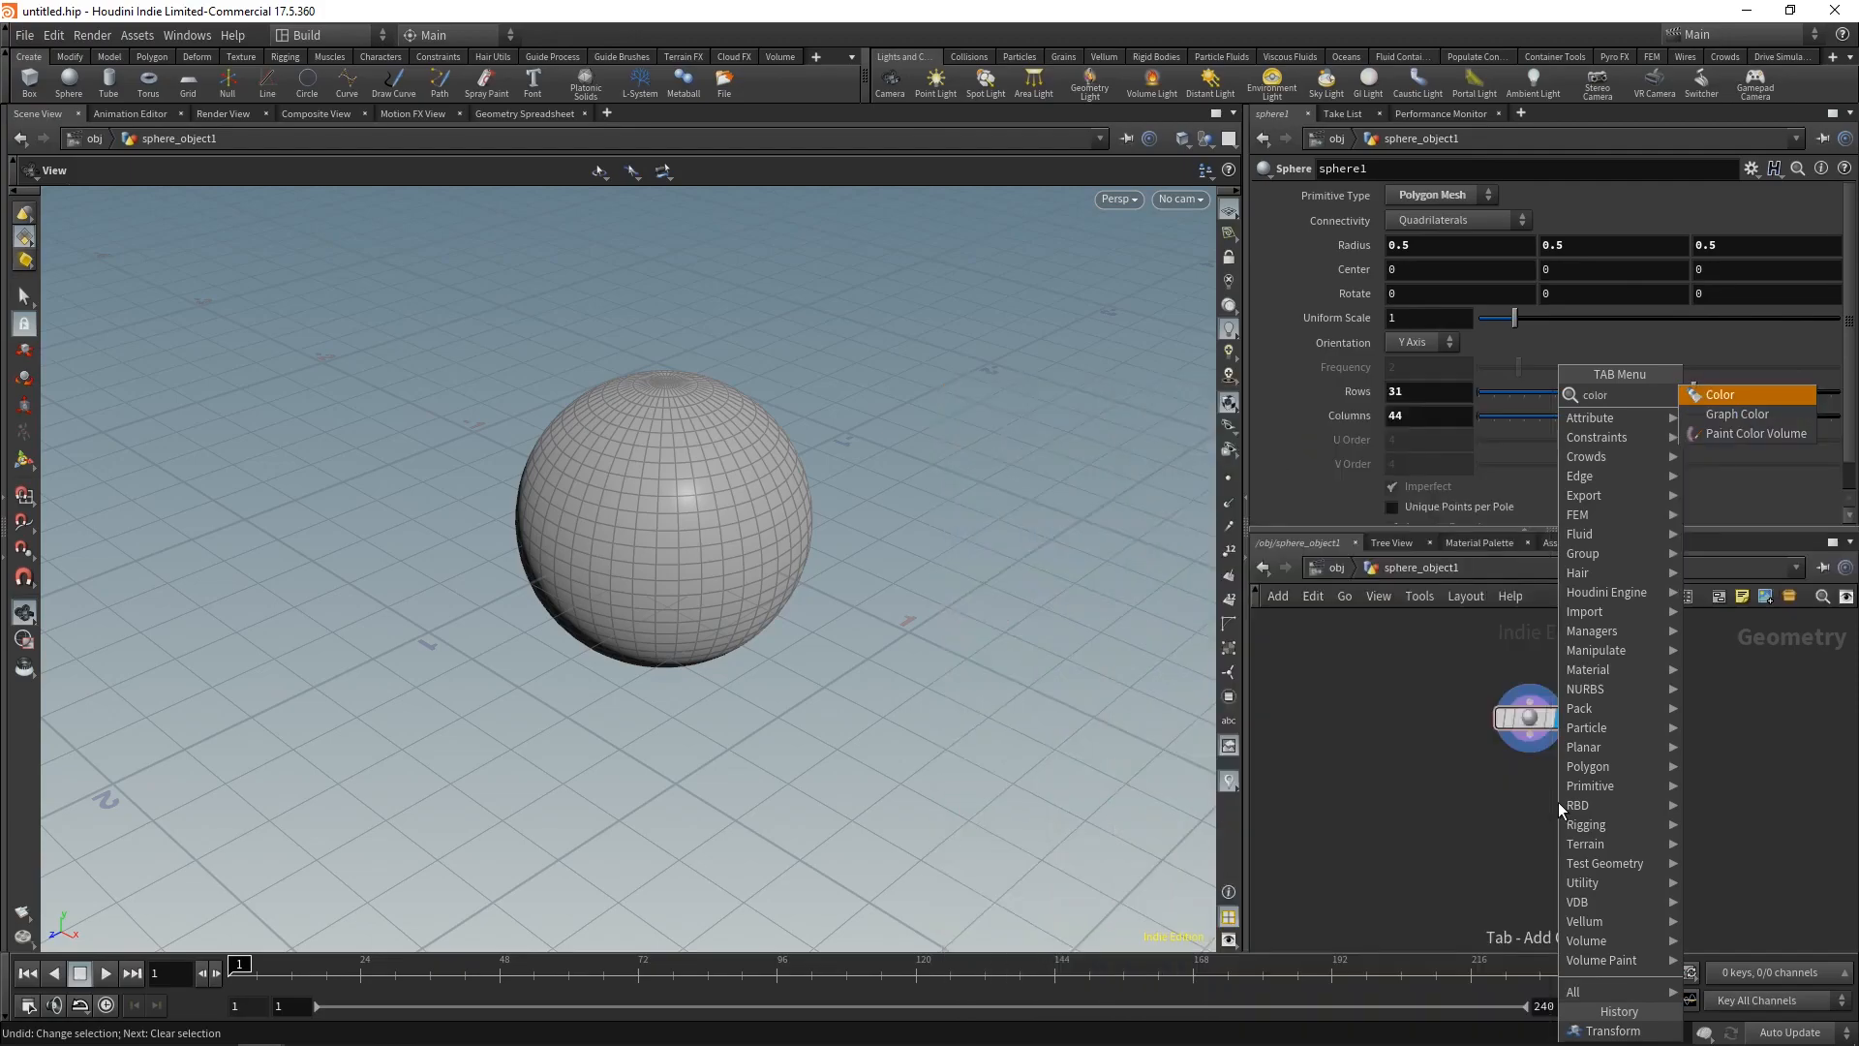
pyautogui.click(1712, 397)
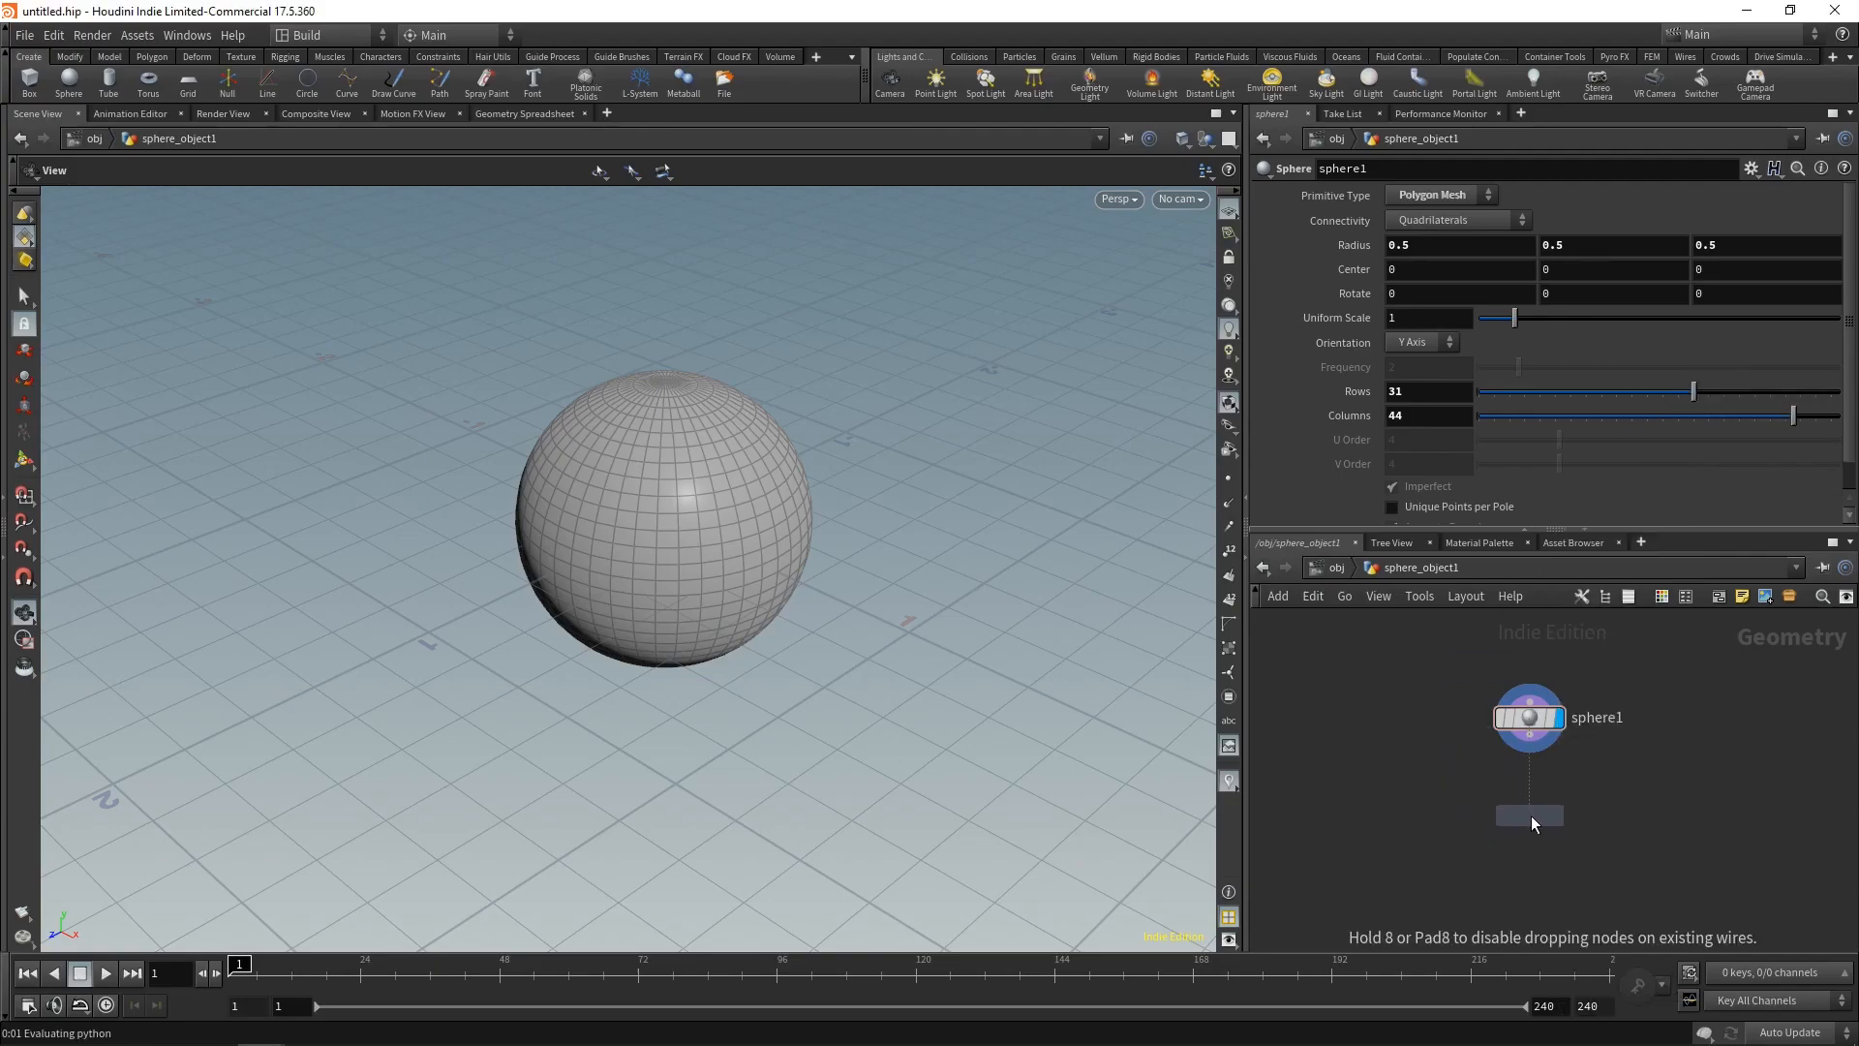
pyautogui.click(1531, 816)
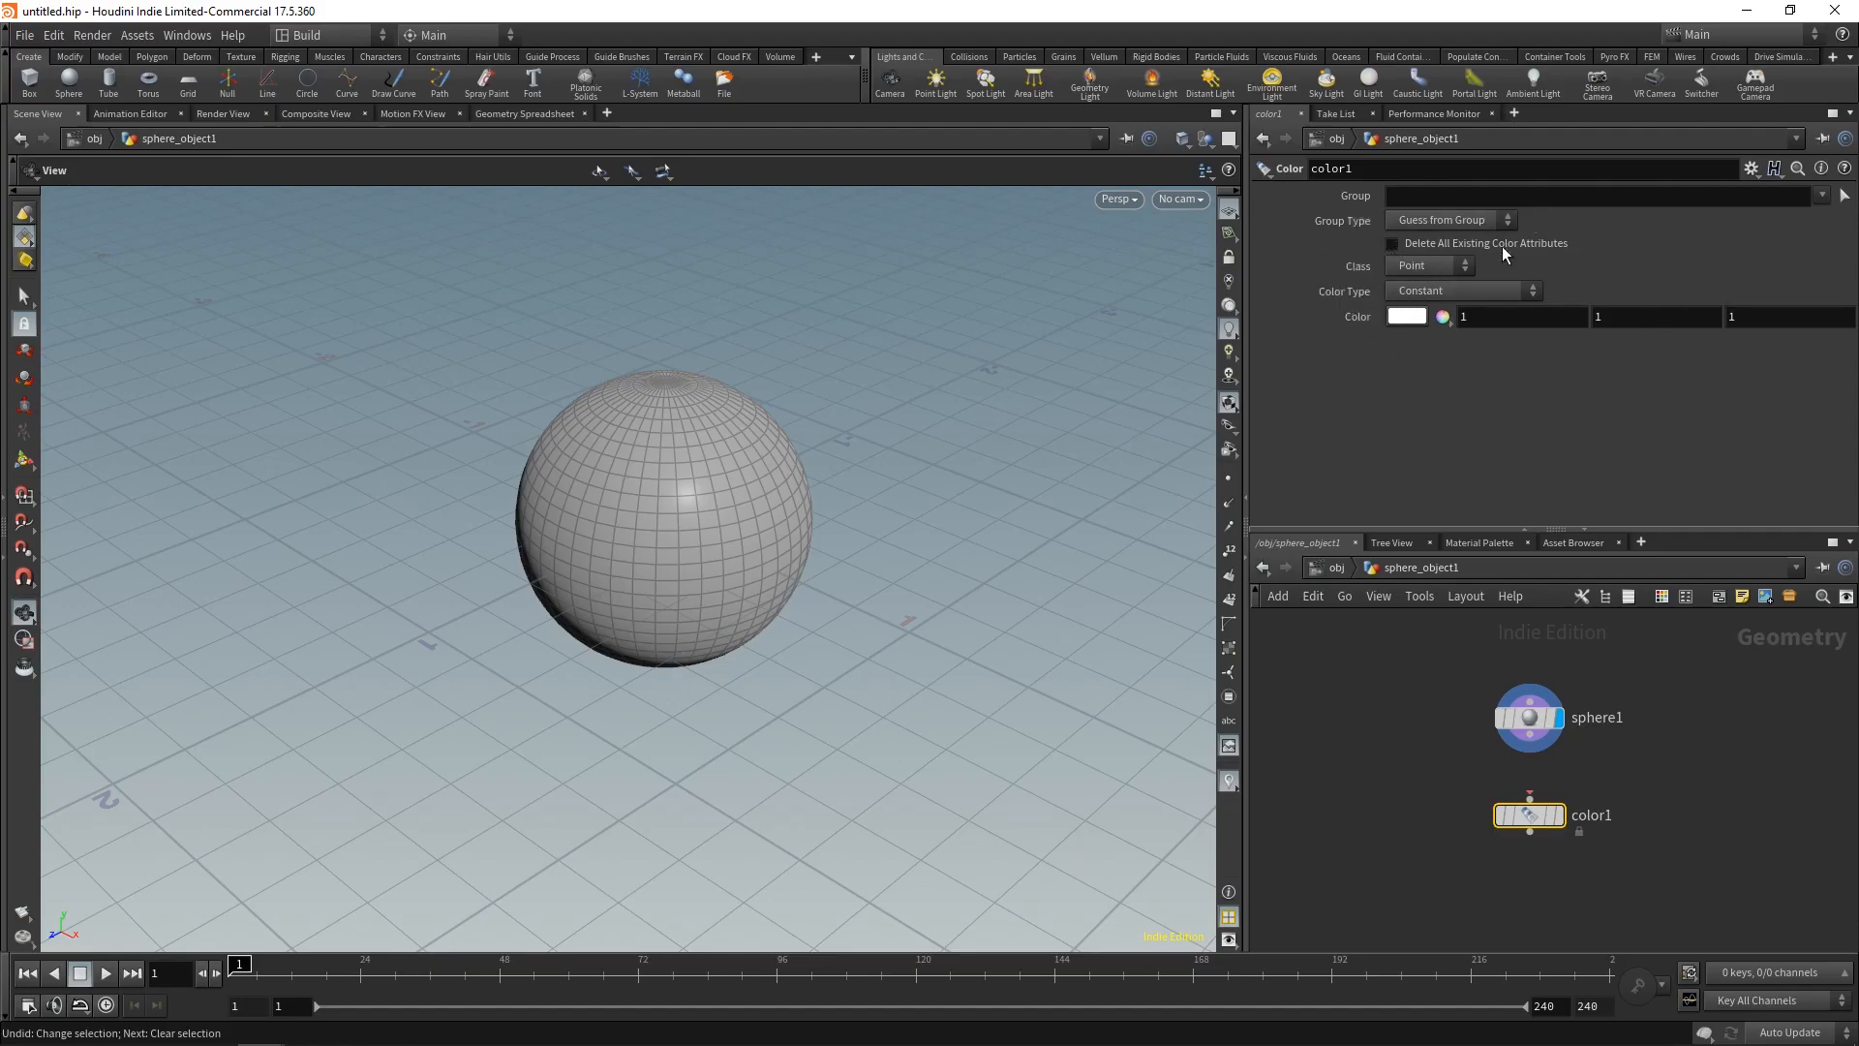
# Step: Set the Color node's color to a saturated blue, about 0, 0.176, 1
pyautogui.click(1410, 320)
pyautogui.moveTo(1288, 131); pyautogui.dragTo(790, 251)
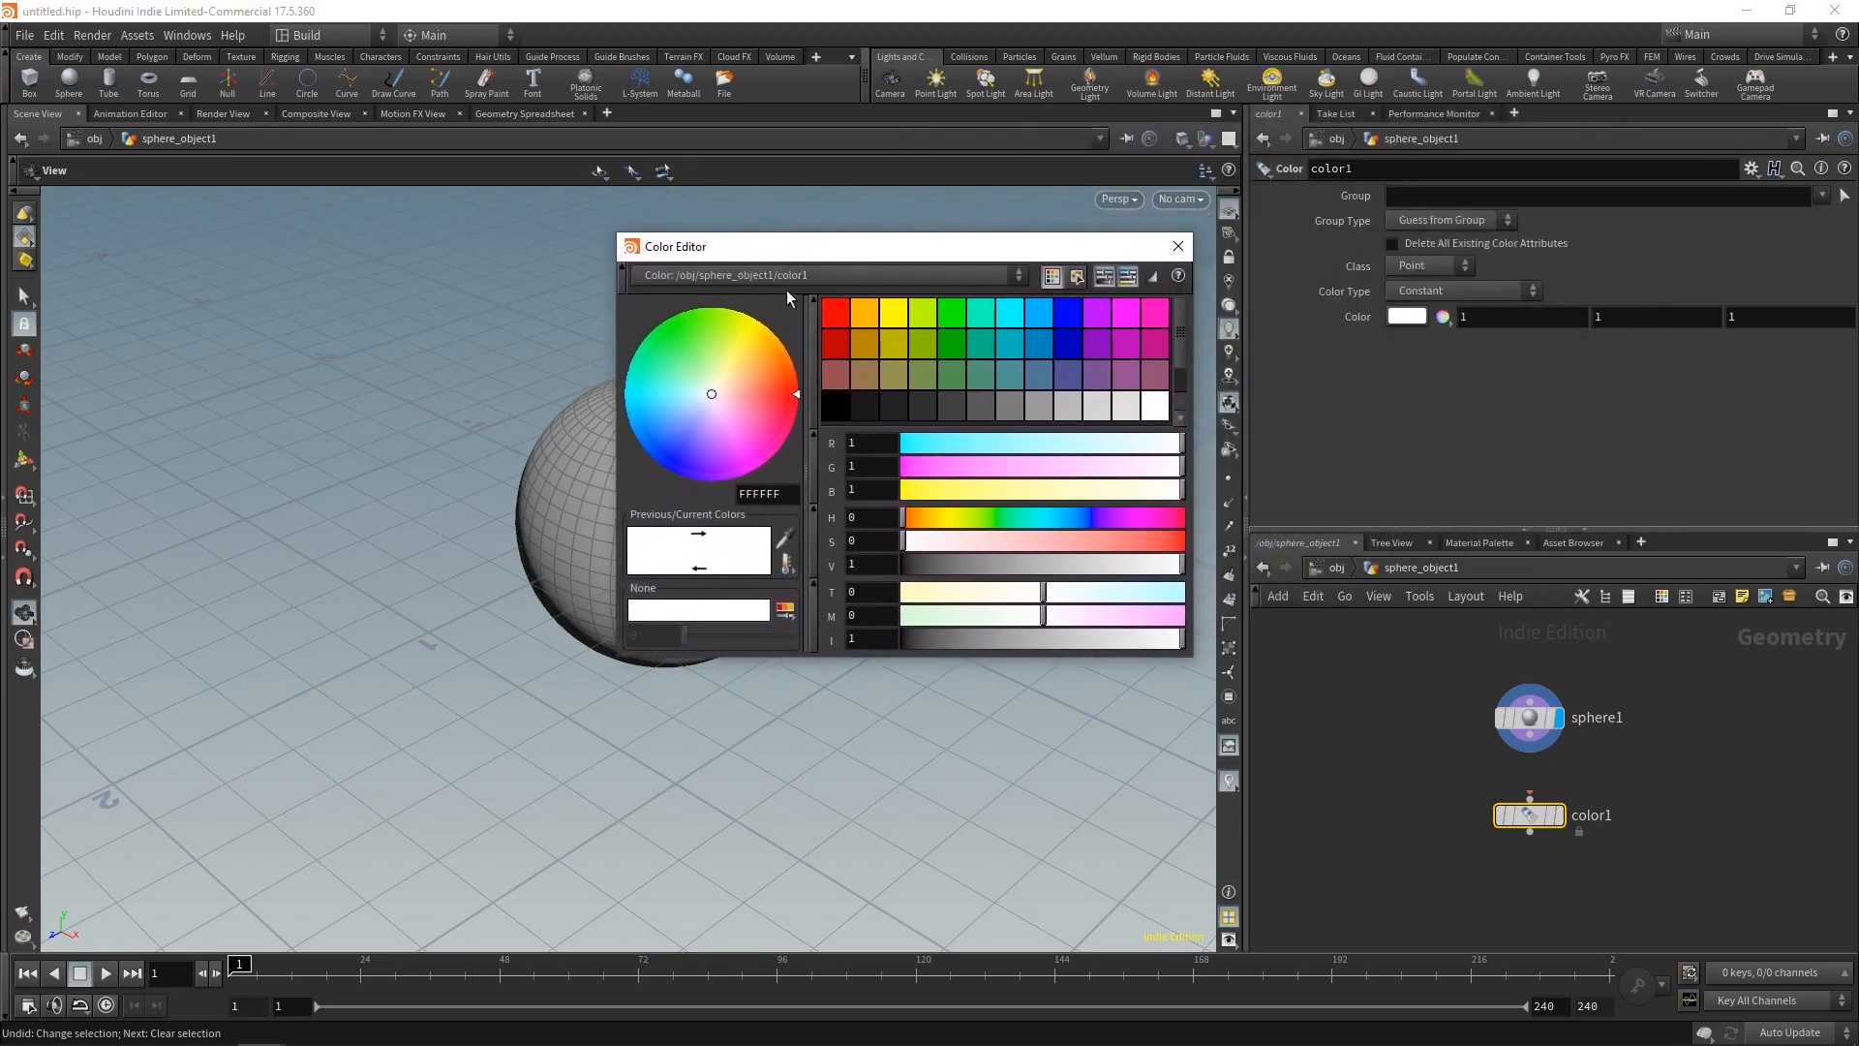
pyautogui.moveTo(719, 393); pyautogui.dragTo(671, 463)
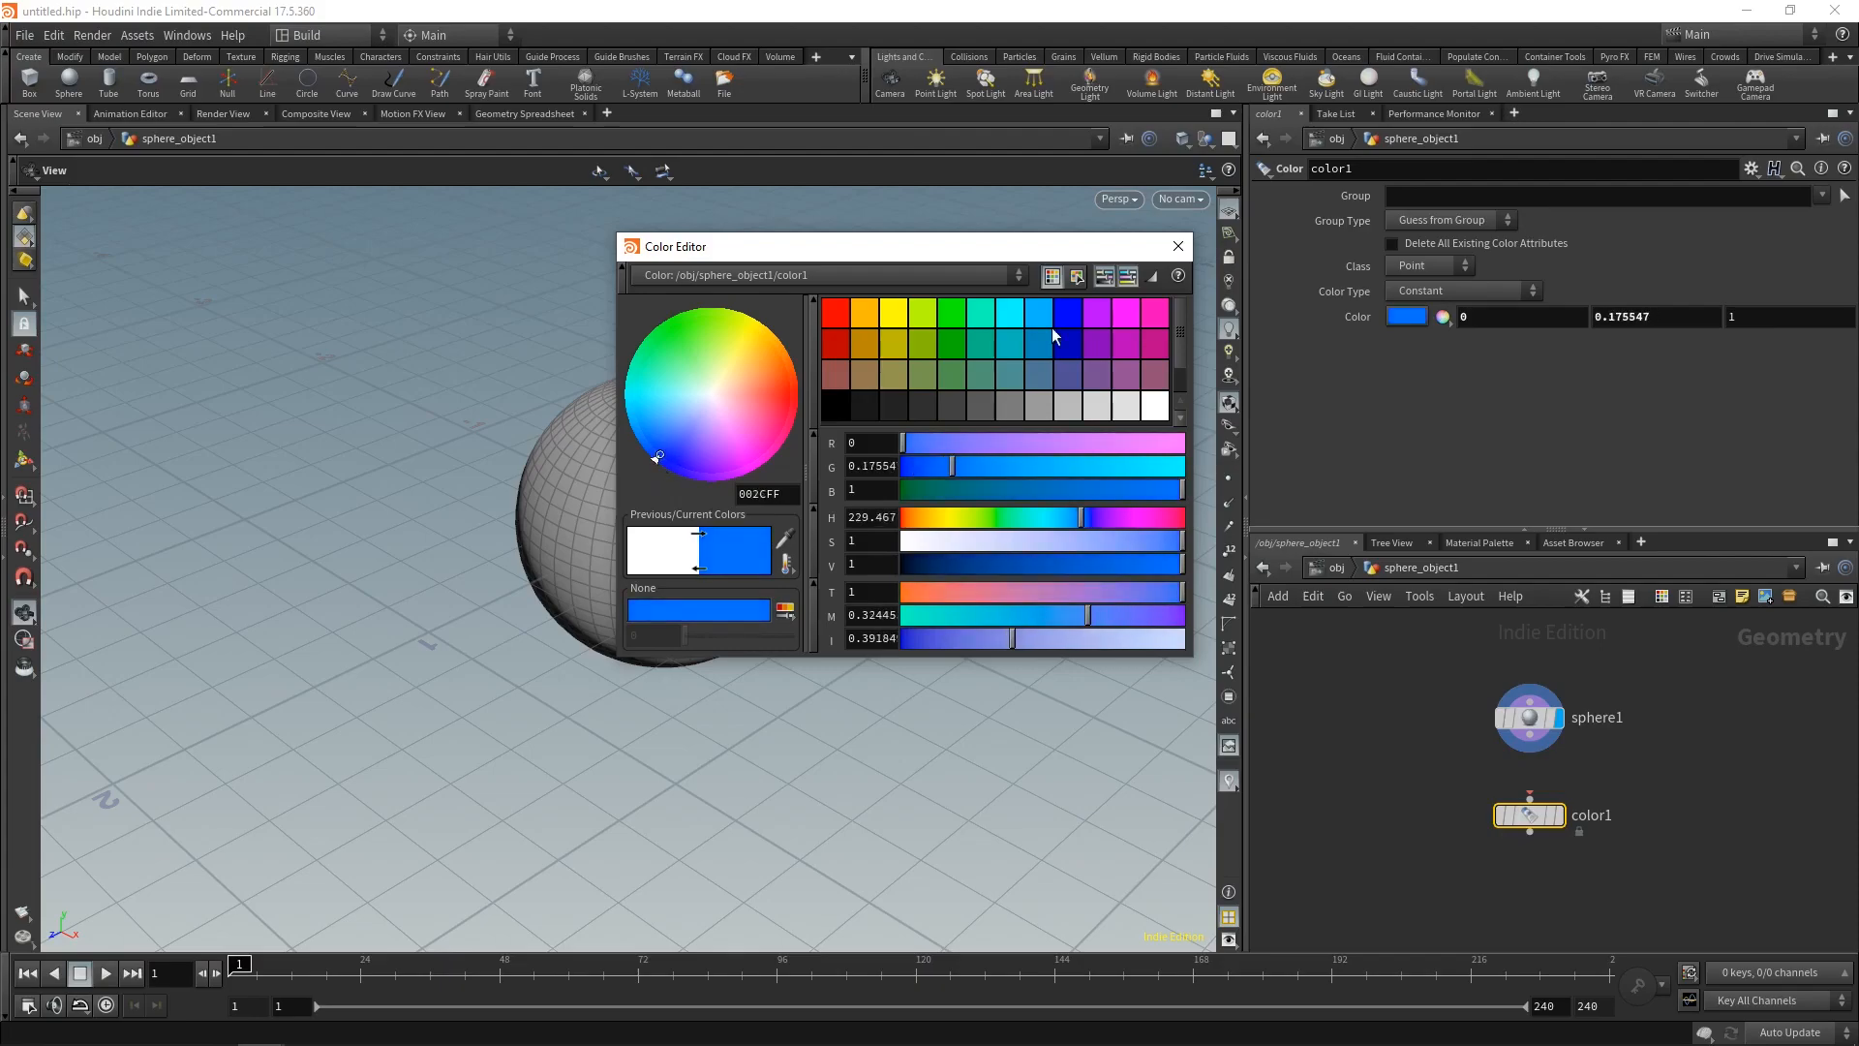
pyautogui.click(1178, 246)
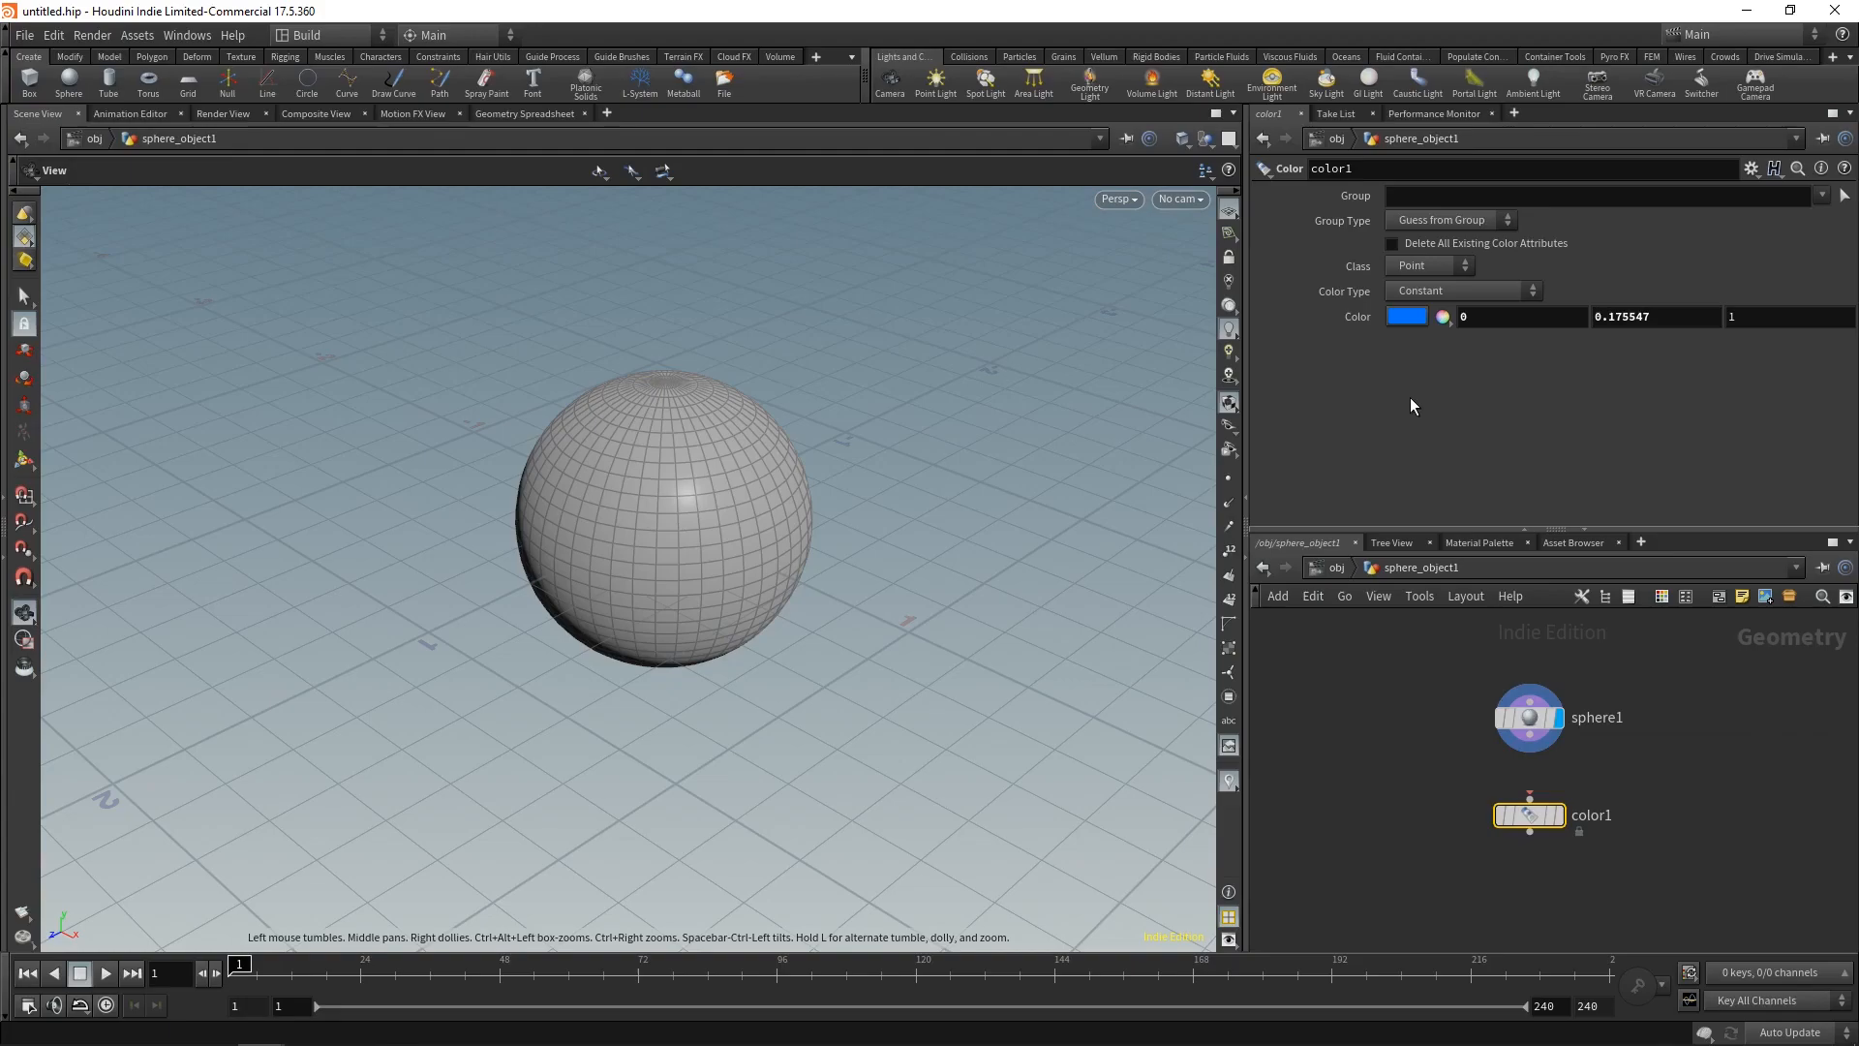
pyautogui.click(1630, 767)
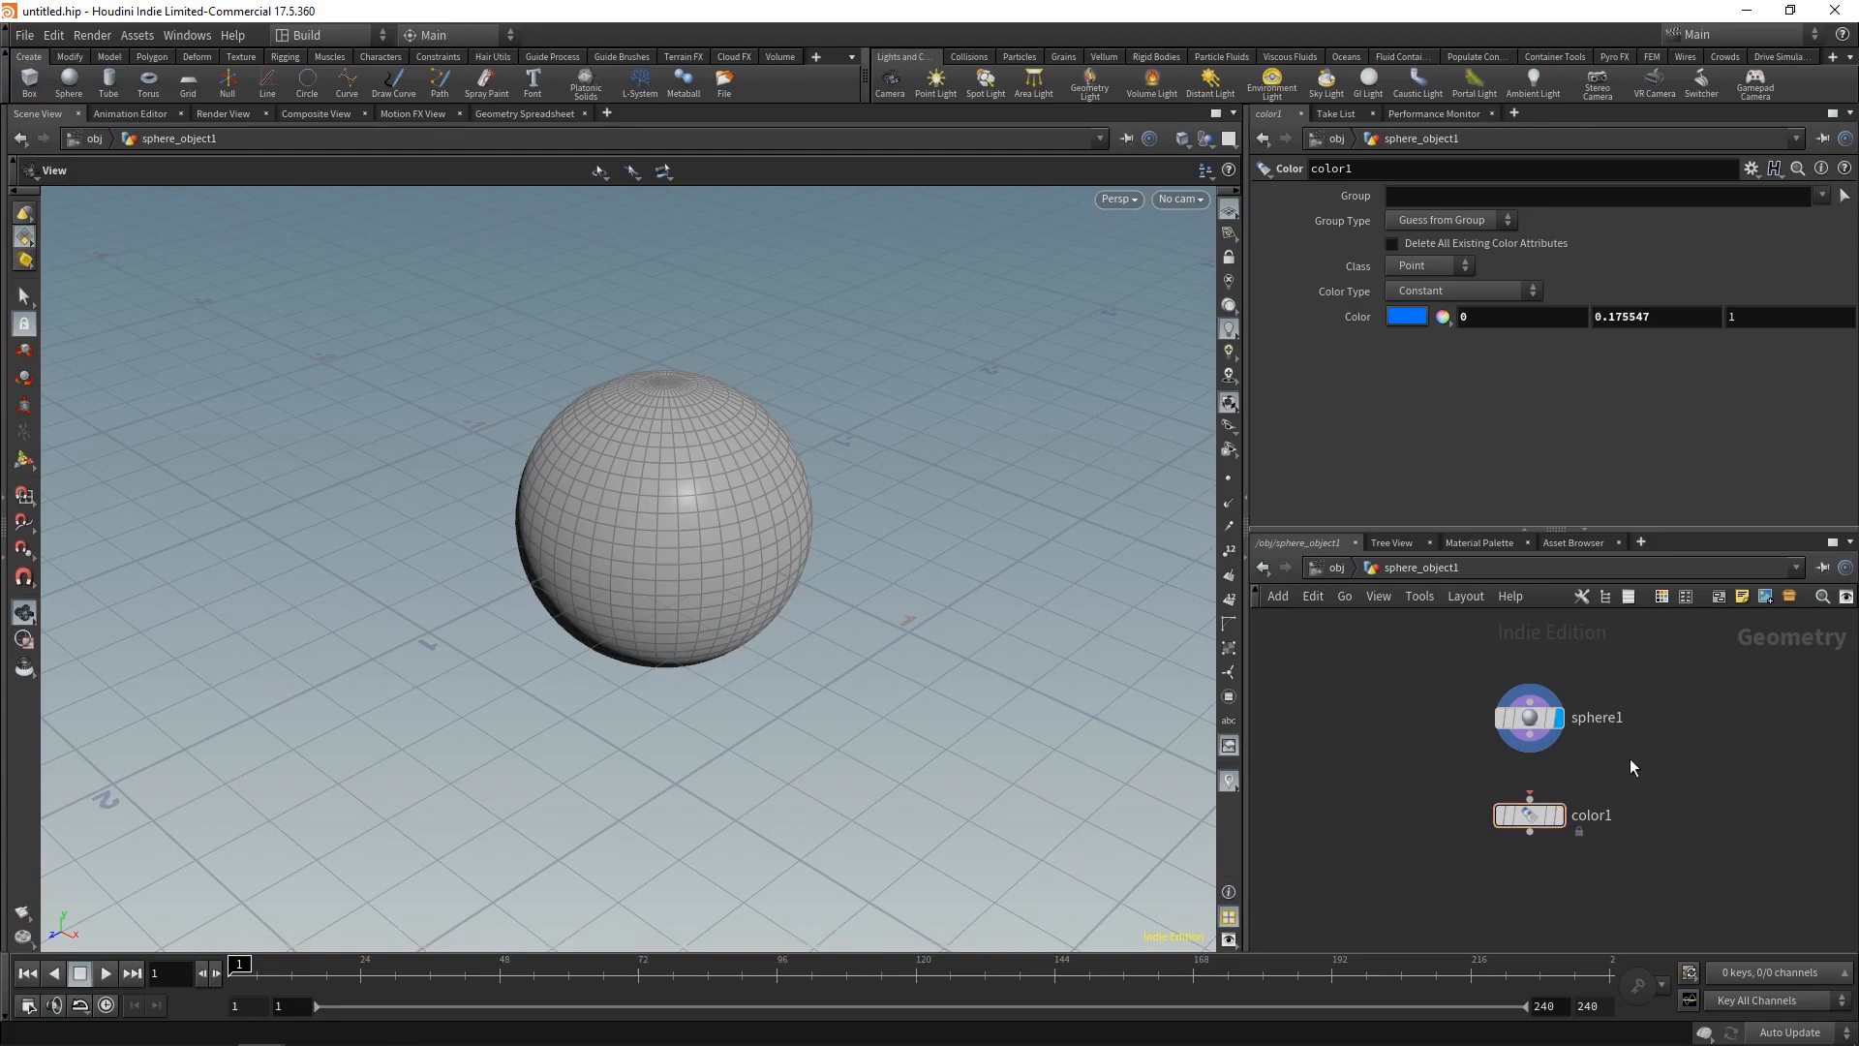
# Step: Connect sphere1's output to color1's input and turn on color1's display flag
pyautogui.click(1537, 741)
pyautogui.click(1530, 794)
pyautogui.moveTo(1583, 792)
pyautogui.moveTo(1532, 718)
pyautogui.click(1561, 818)
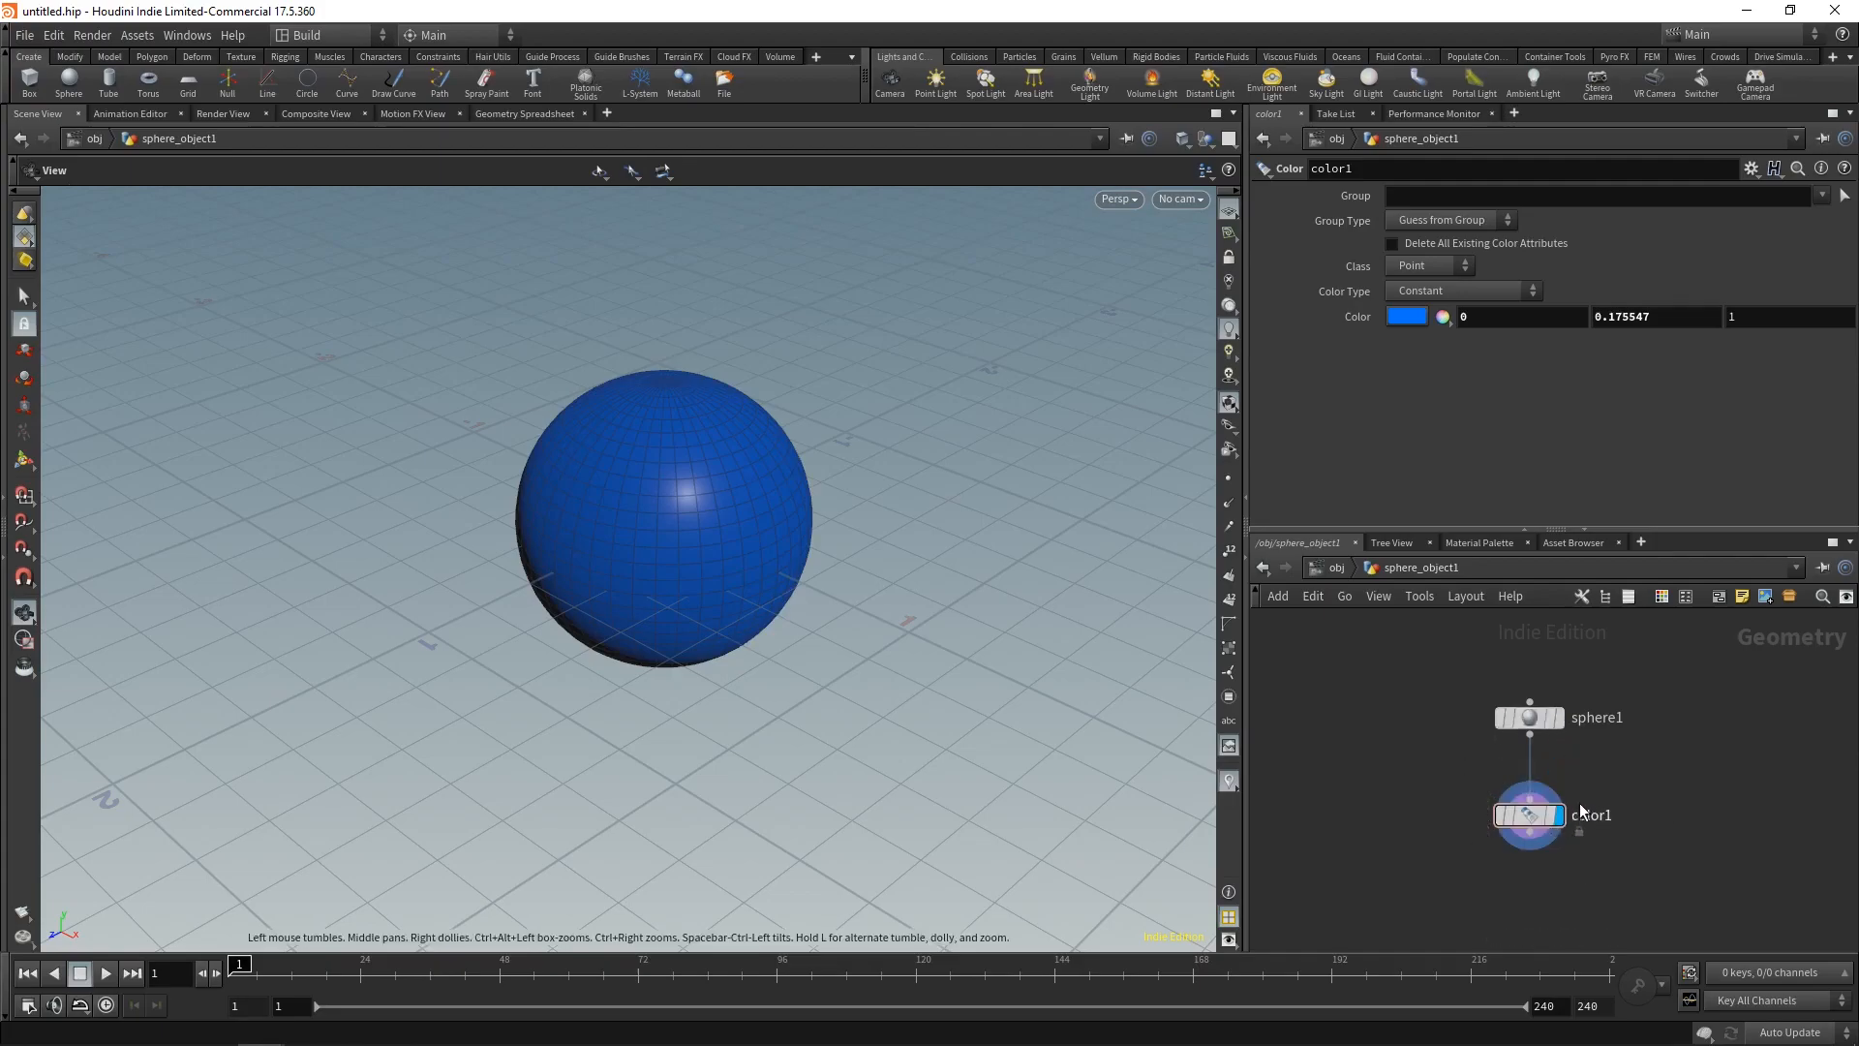
# Step: Add a Transform node below color1, connect color1's output to it, and display its result
pyautogui.moveTo(1627, 811); pyautogui.dragTo(1617, 756, button='middle')
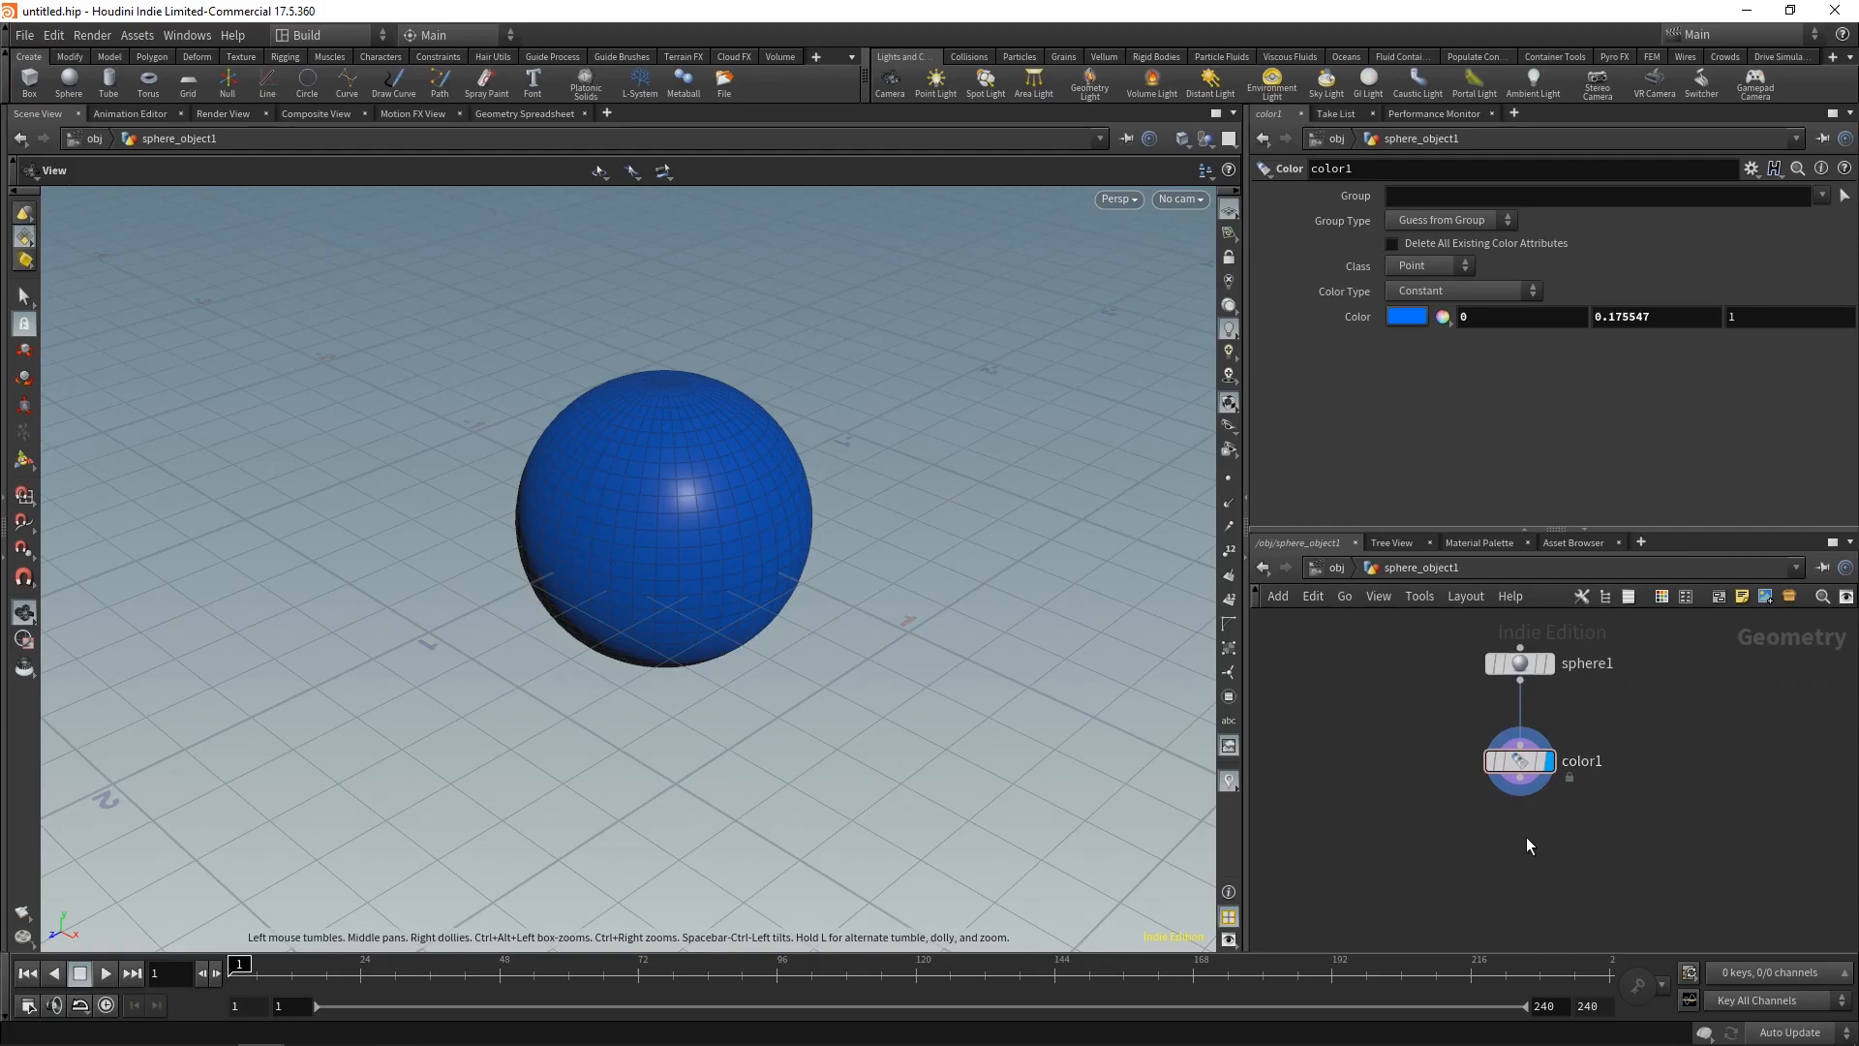
pyautogui.press('Tab')
pyautogui.moveTo(1563, 854)
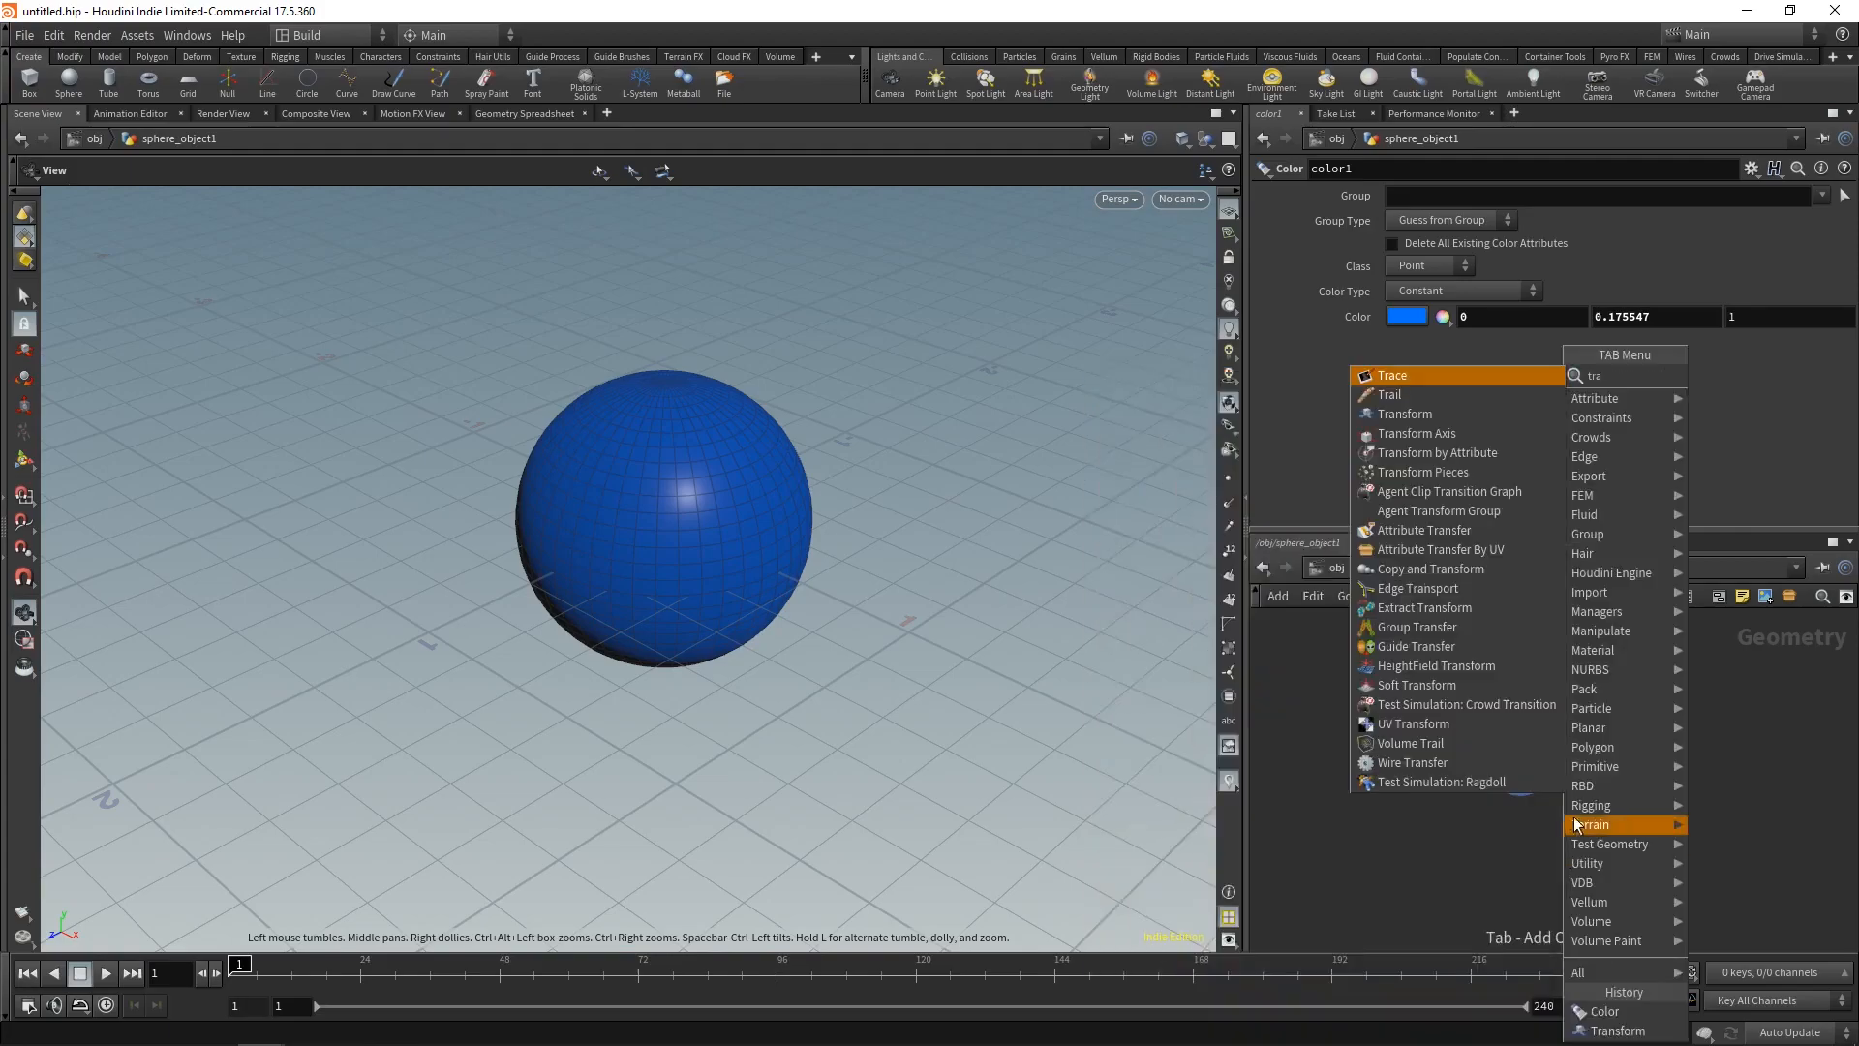
pyautogui.click(1439, 426)
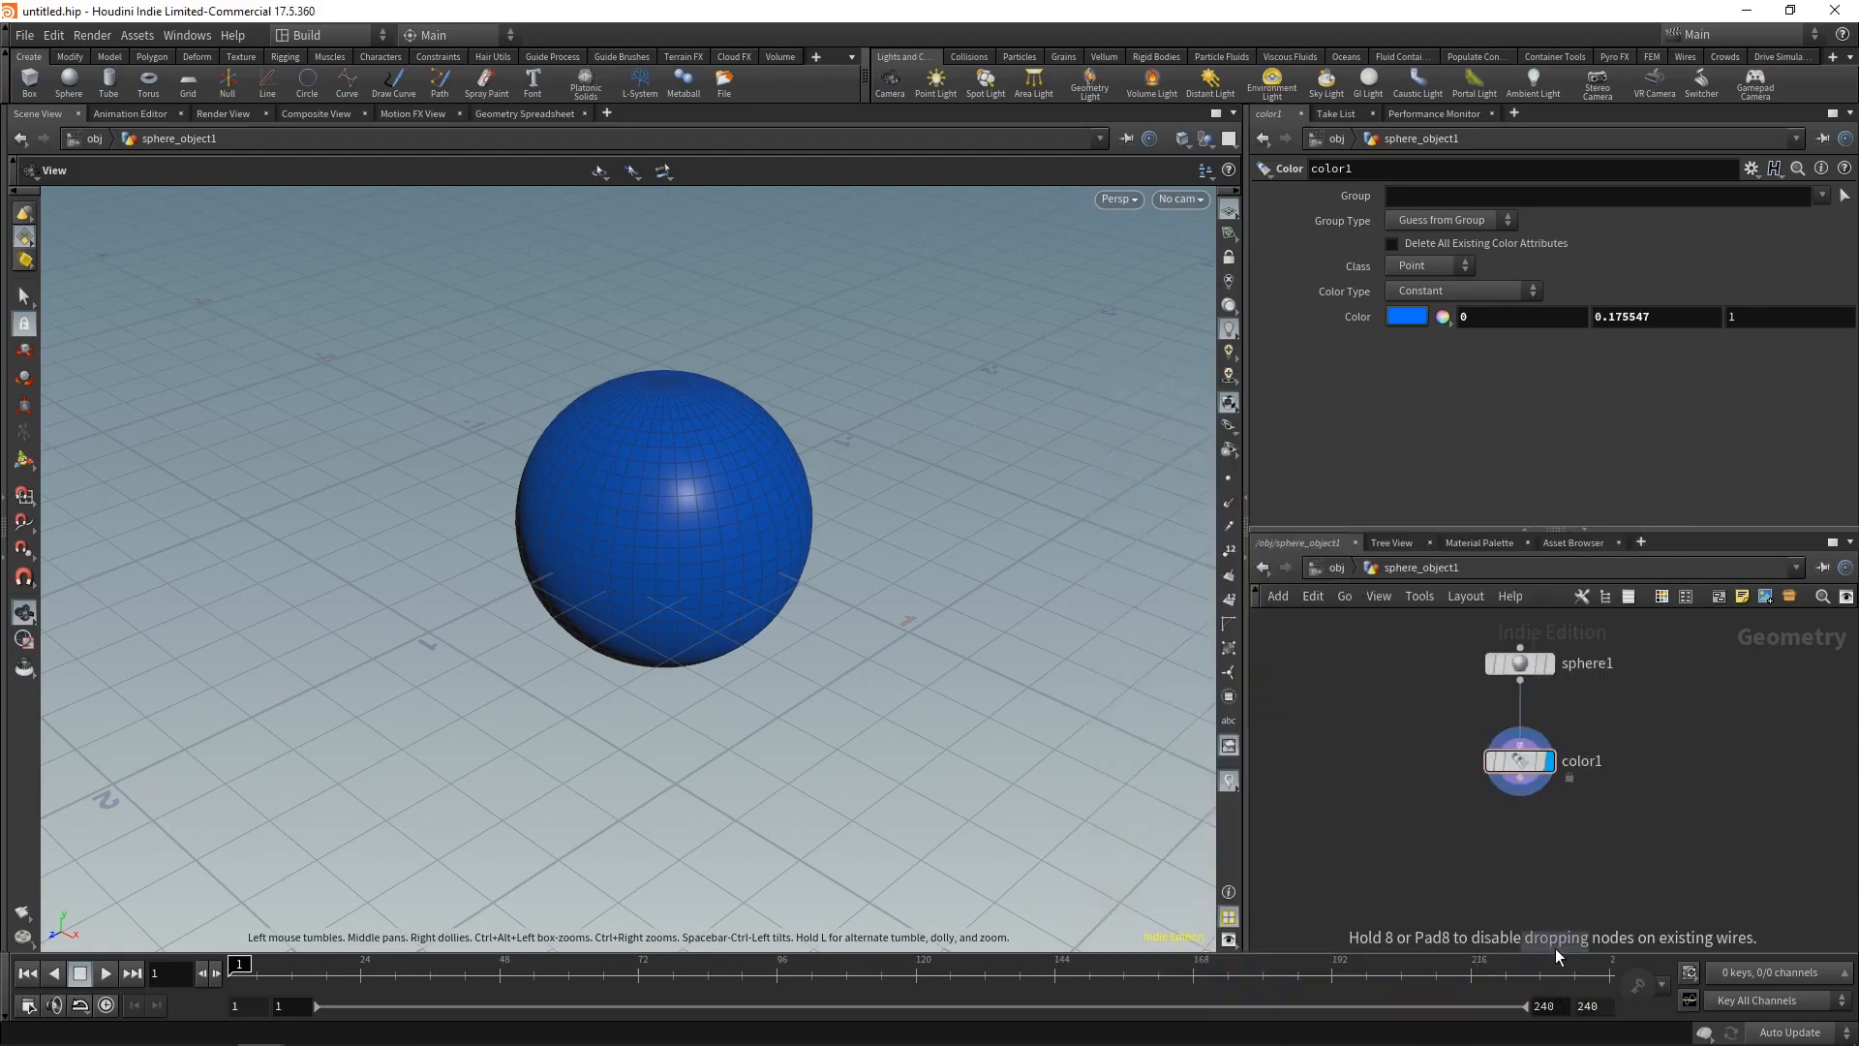
pyautogui.click(1522, 856)
pyautogui.click(1522, 782)
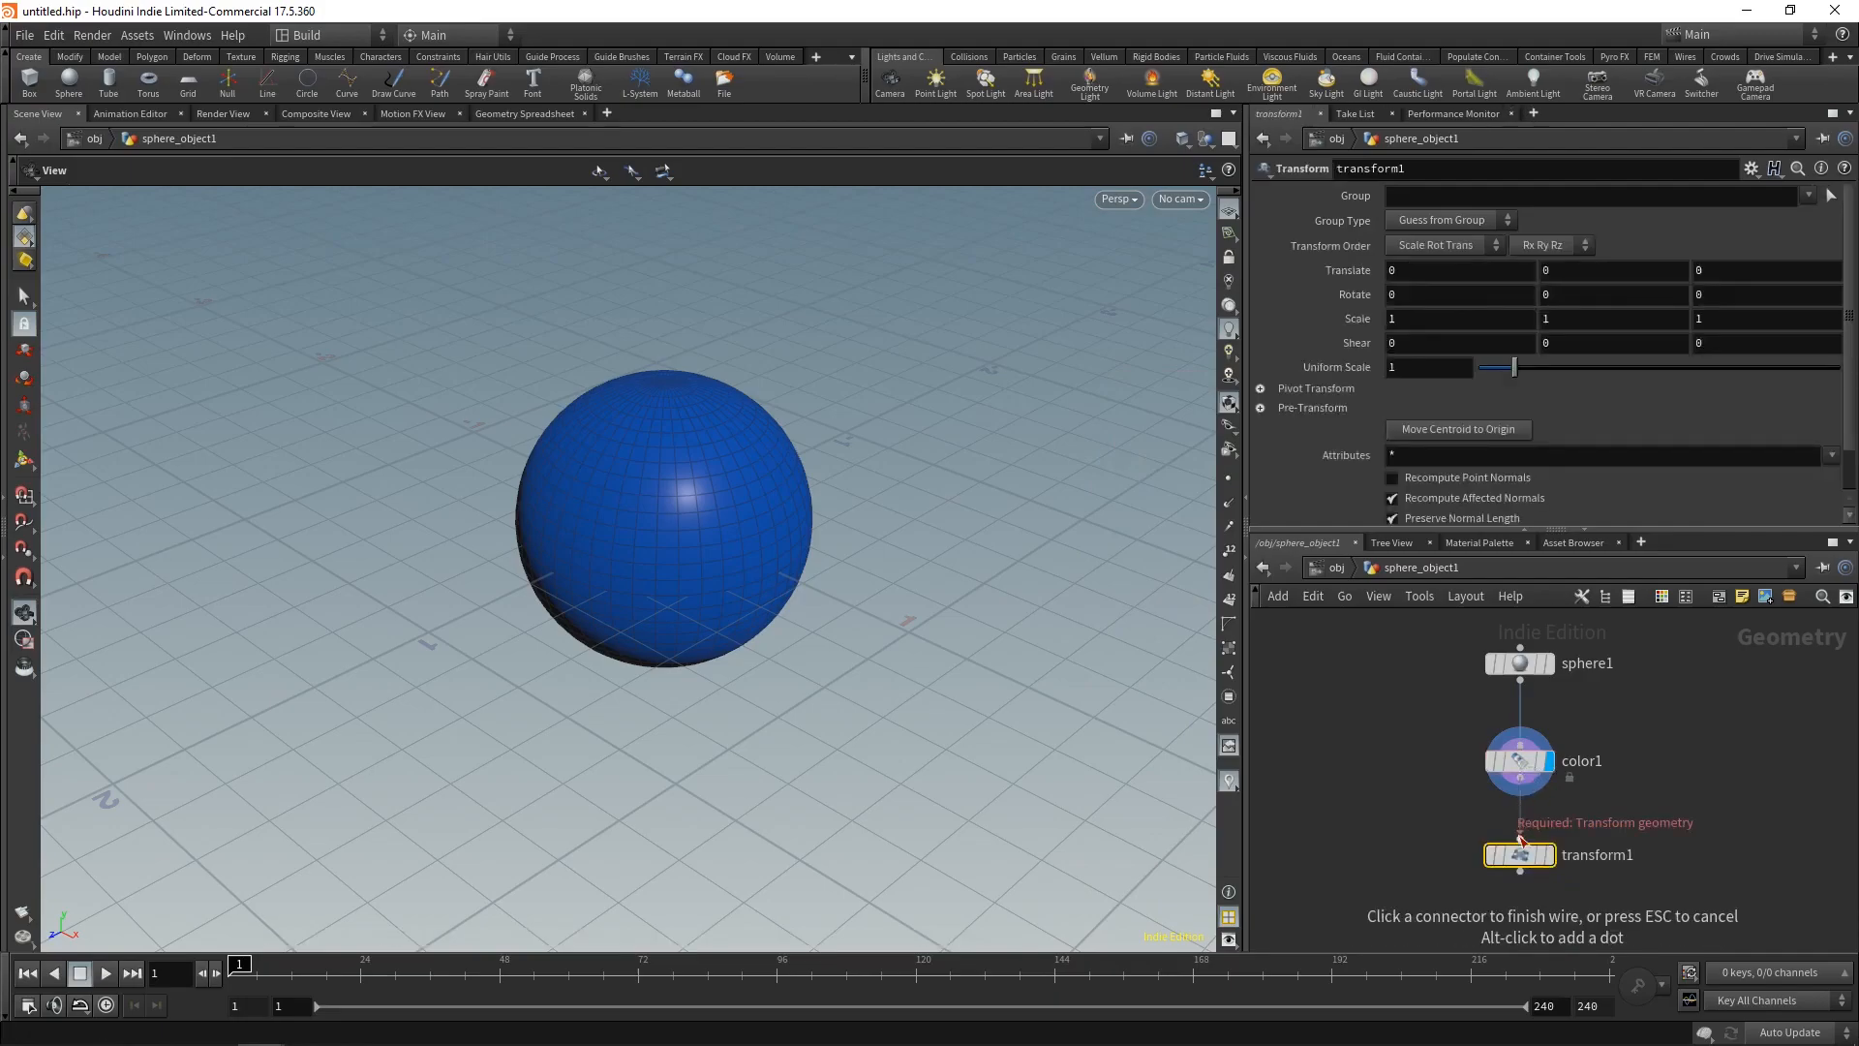
pyautogui.click(1520, 836)
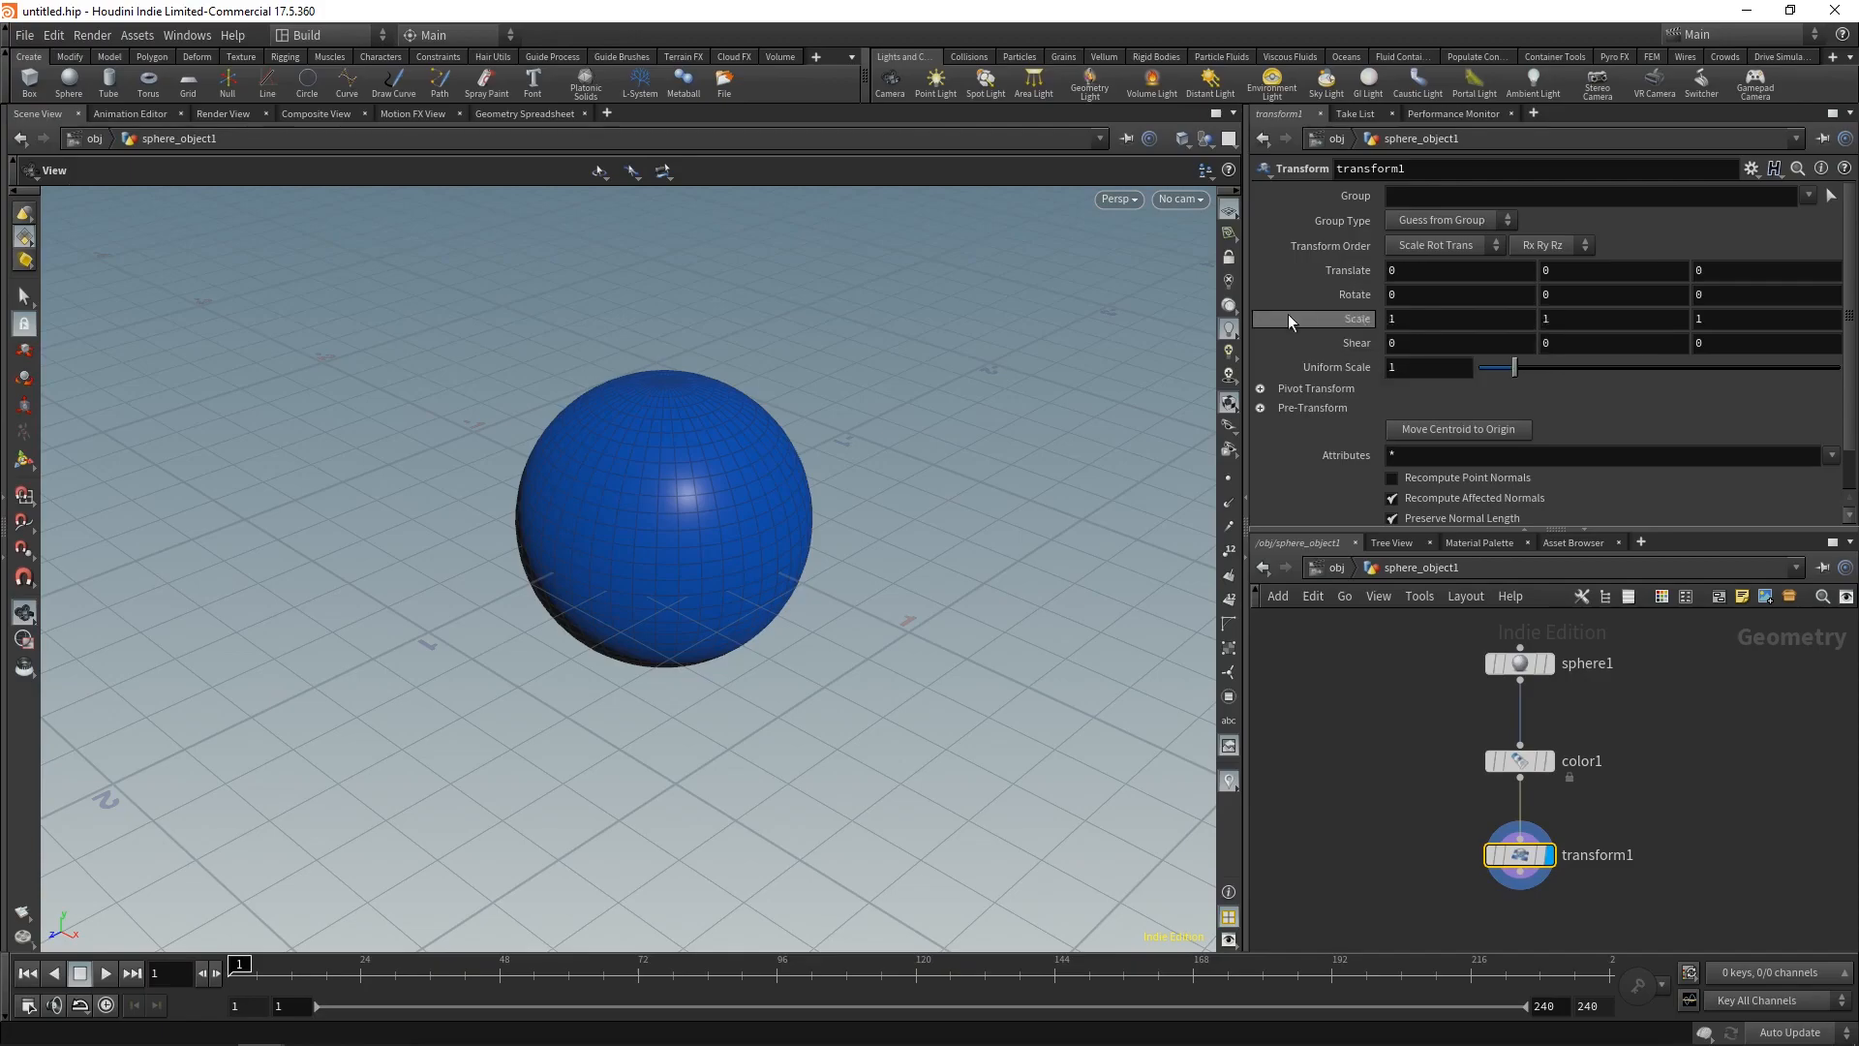
# Step: Flatten the sphere by setting the Transform node's Y scale to 0.3
pyautogui.middleClick(1362, 317)
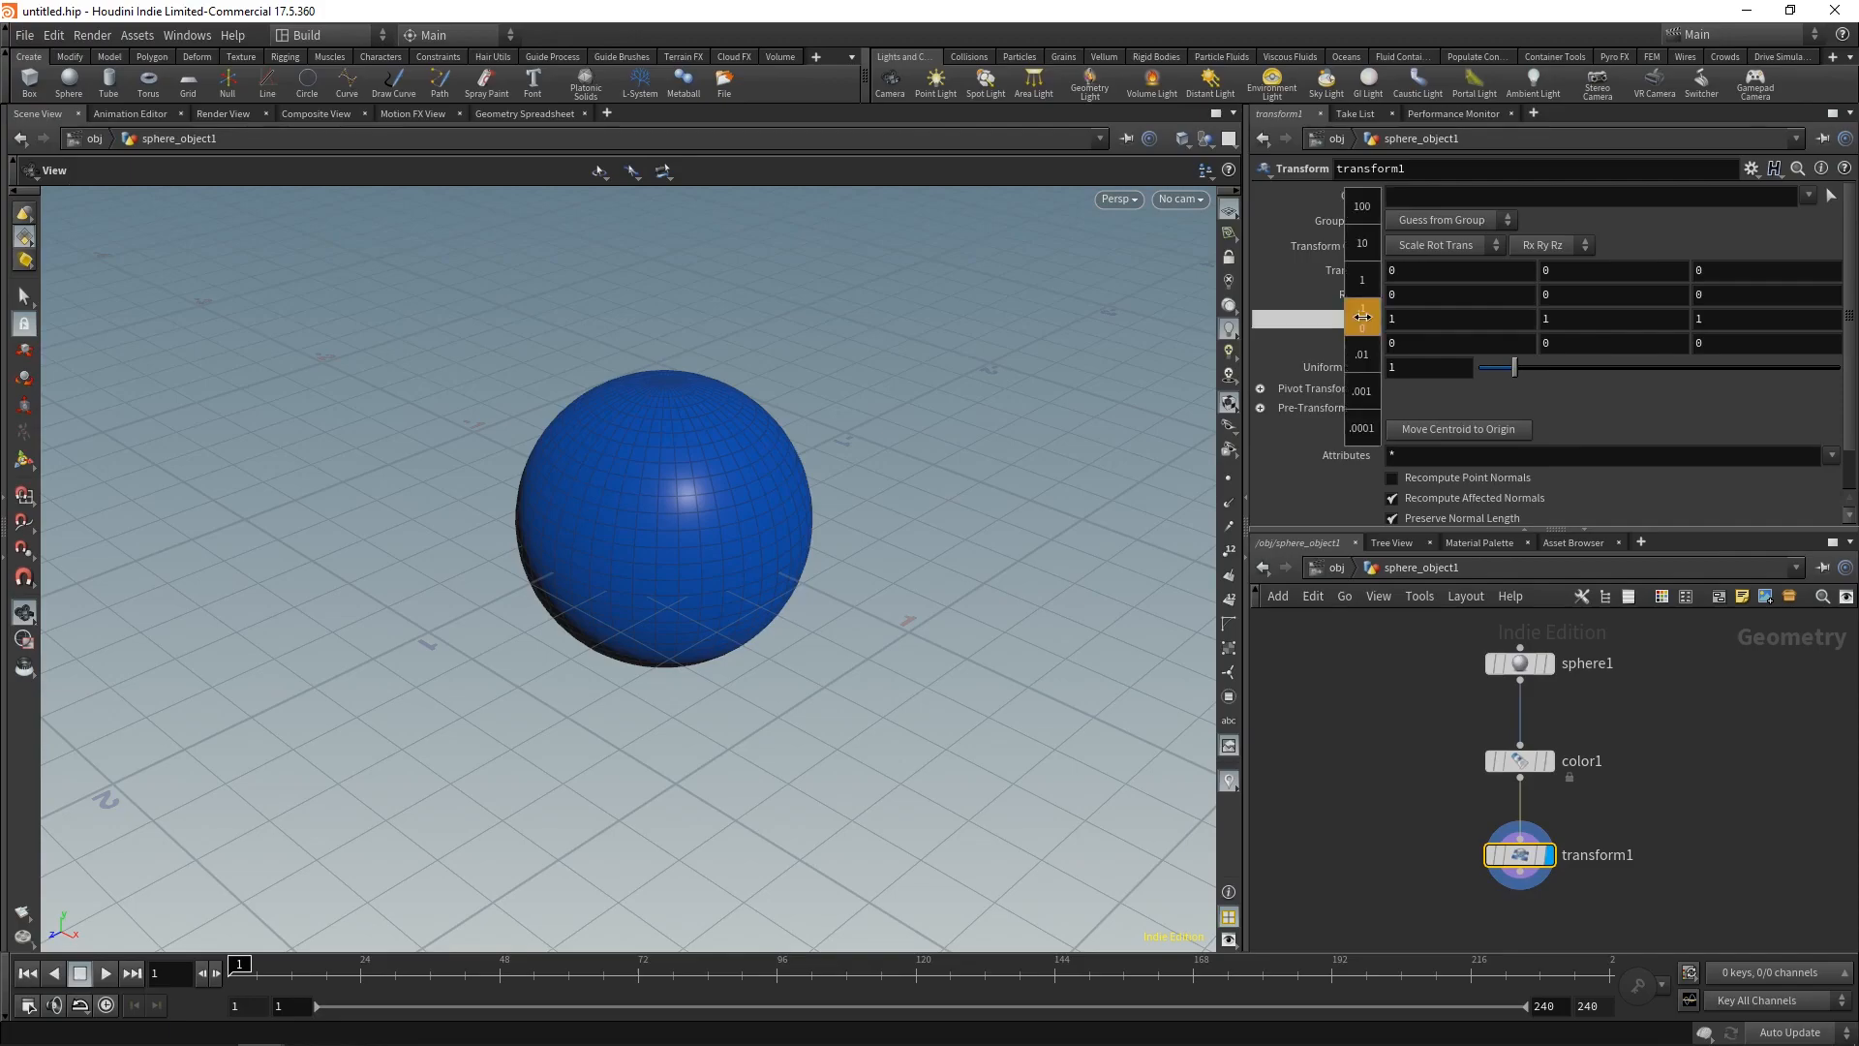
pyautogui.moveTo(1363, 316)
pyautogui.mouseDown(button='middle')
pyautogui.moveTo(1362, 207)
pyautogui.moveTo(1361, 421)
pyautogui.moveTo(1362, 243)
pyautogui.moveTo(1358, 404)
pyautogui.moveTo(1362, 280)
pyautogui.moveTo(1362, 316)
pyautogui.moveTo(1520, 316)
pyautogui.moveTo(1289, 319)
pyautogui.moveTo(1350, 320)
pyautogui.moveTo(1365, 281)
pyautogui.moveTo(1427, 282)
pyautogui.moveTo(1302, 287)
pyautogui.moveTo(1361, 291)
pyautogui.moveTo(1365, 346)
pyautogui.moveTo(1385, 347)
pyautogui.moveTo(1365, 319)
pyautogui.moveTo(1367, 347)
pyautogui.moveTo(1366, 318)
pyautogui.moveTo(1394, 320)
pyautogui.moveTo(1411, 349)
pyautogui.moveTo(1382, 325)
pyautogui.mouseUp(button='middle')
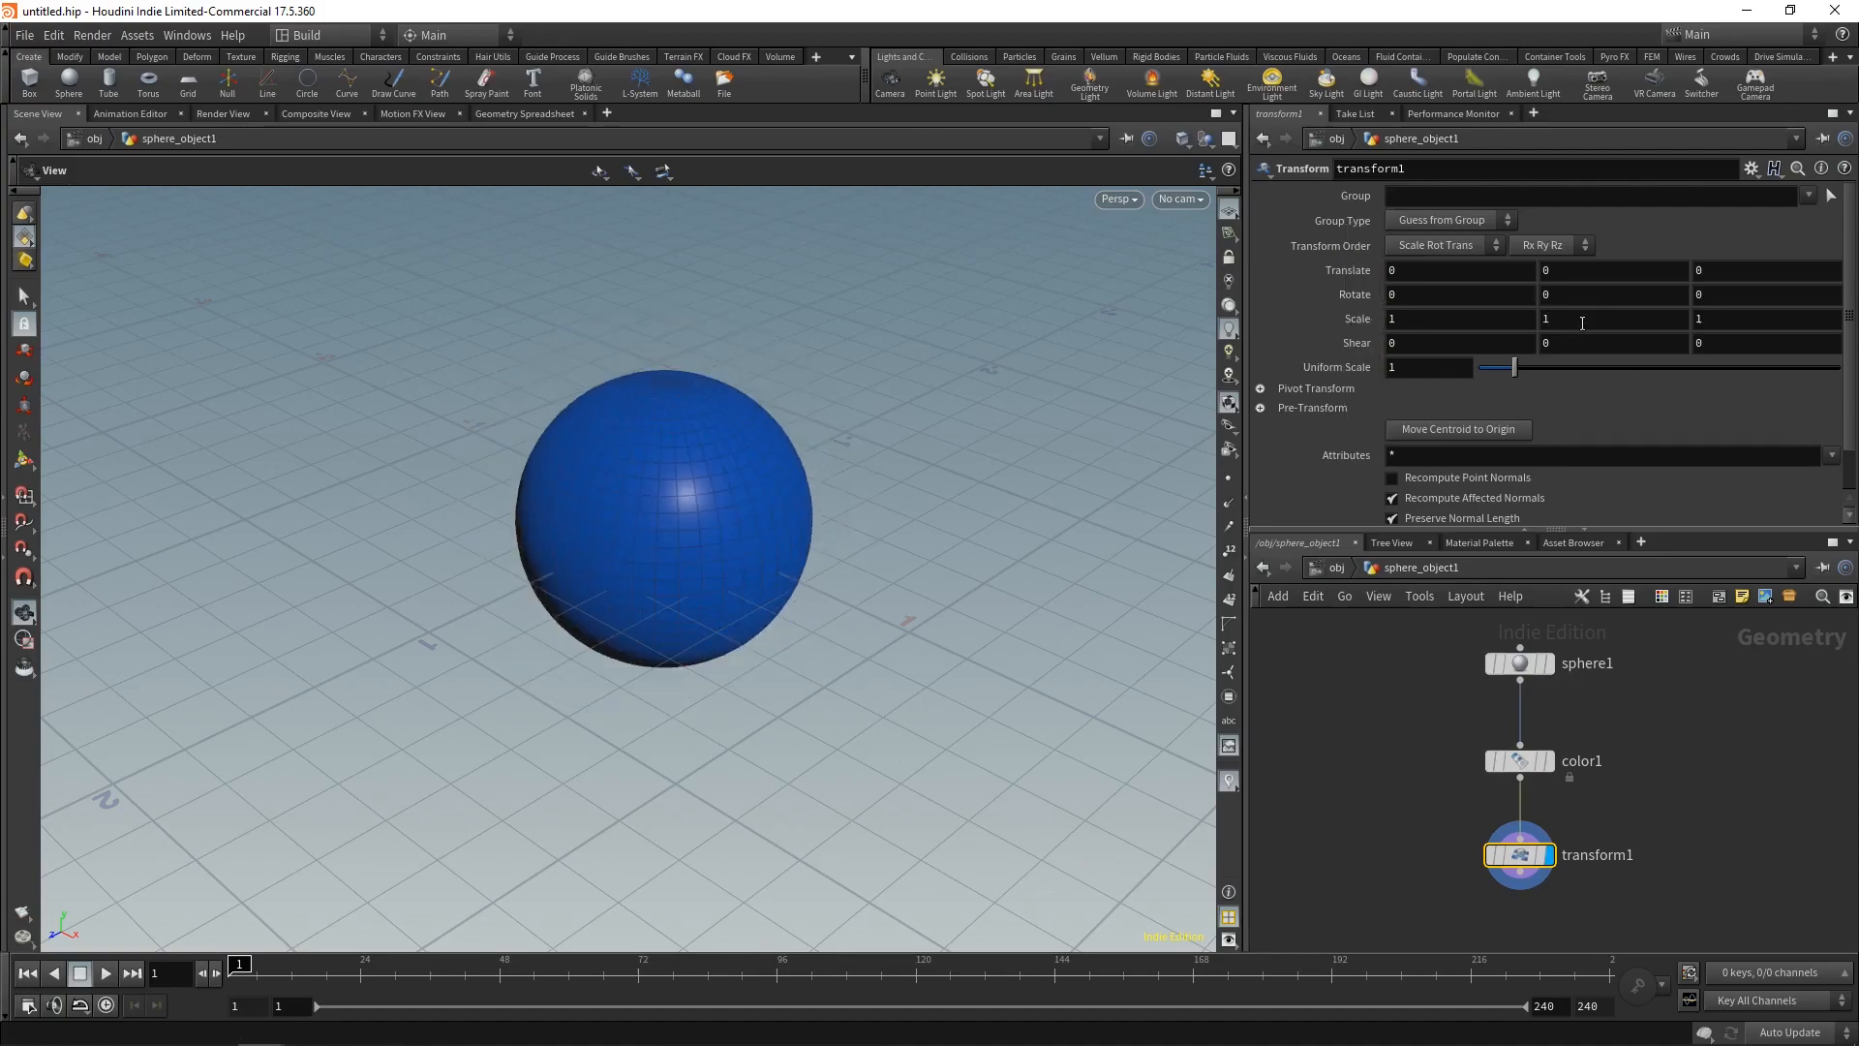
pyautogui.moveTo(1558, 319); pyautogui.dragTo(1467, 325, button='middle')
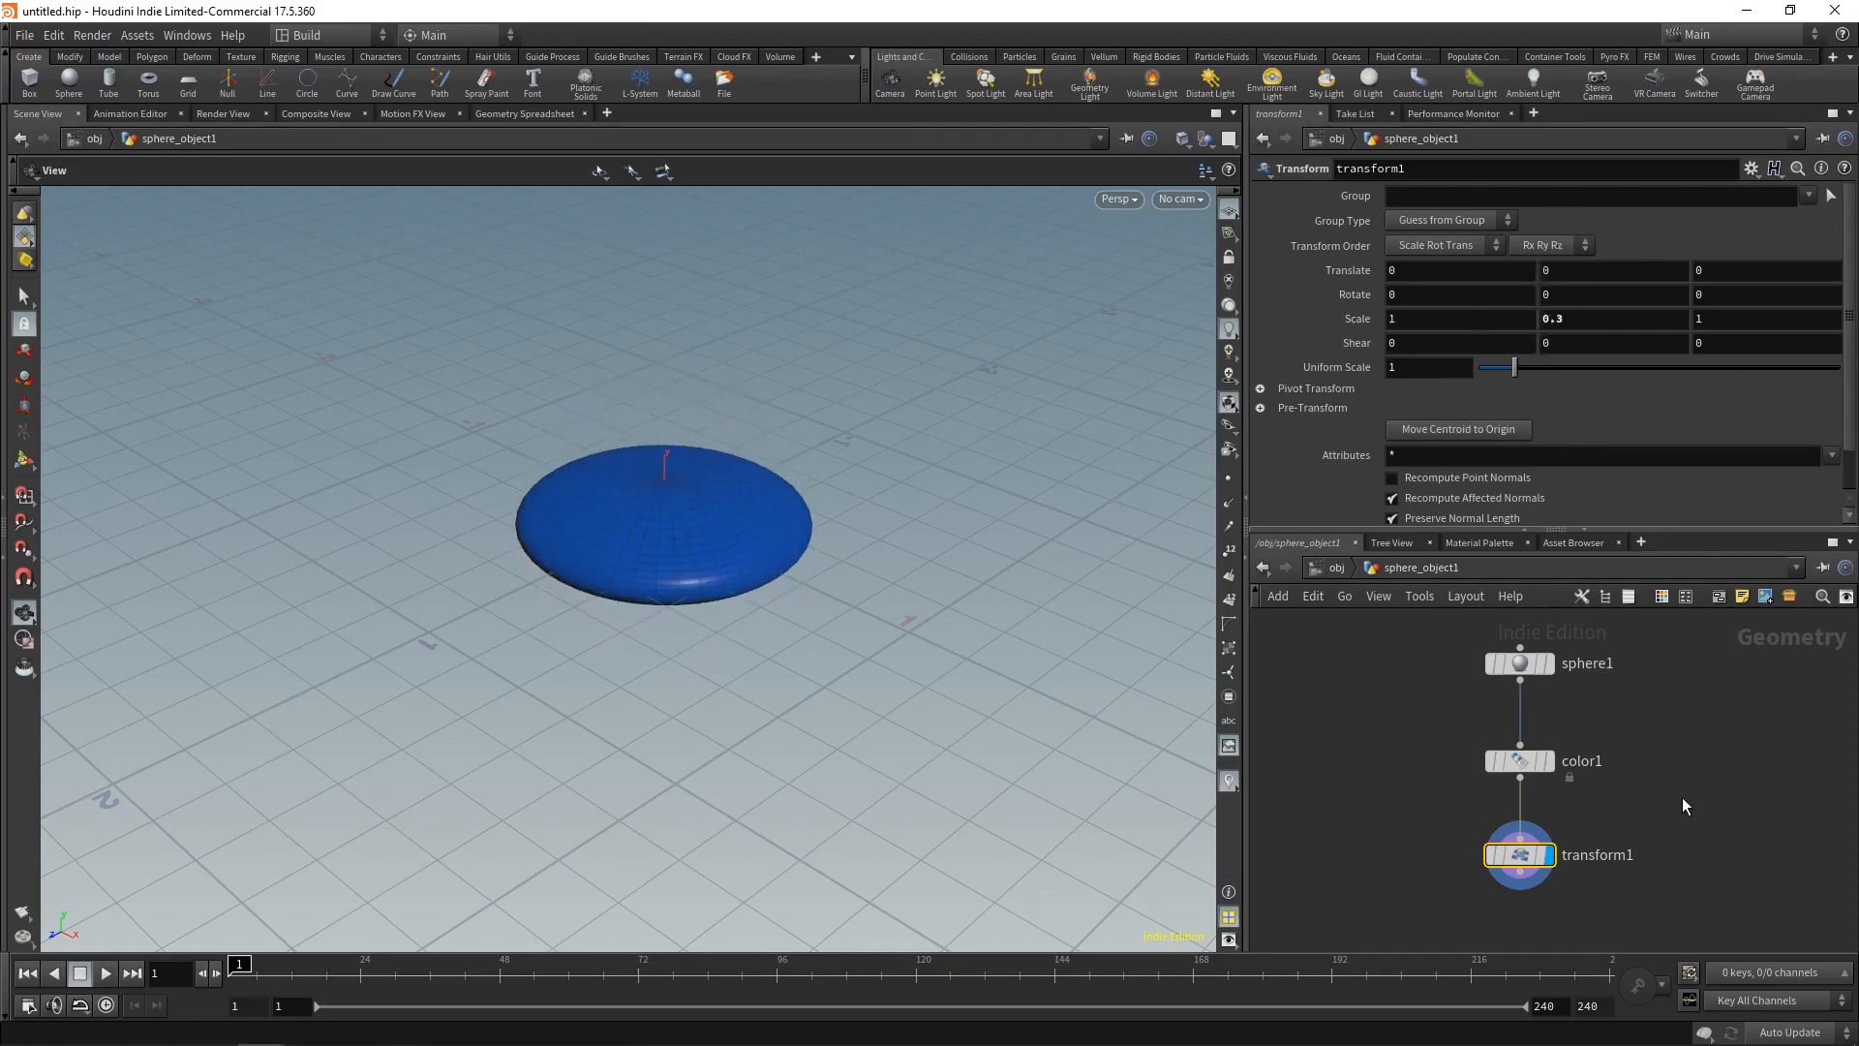
pyautogui.moveTo(728, 631); pyautogui.dragTo(664, 572)
pyautogui.scroll(-2, 660, 539)
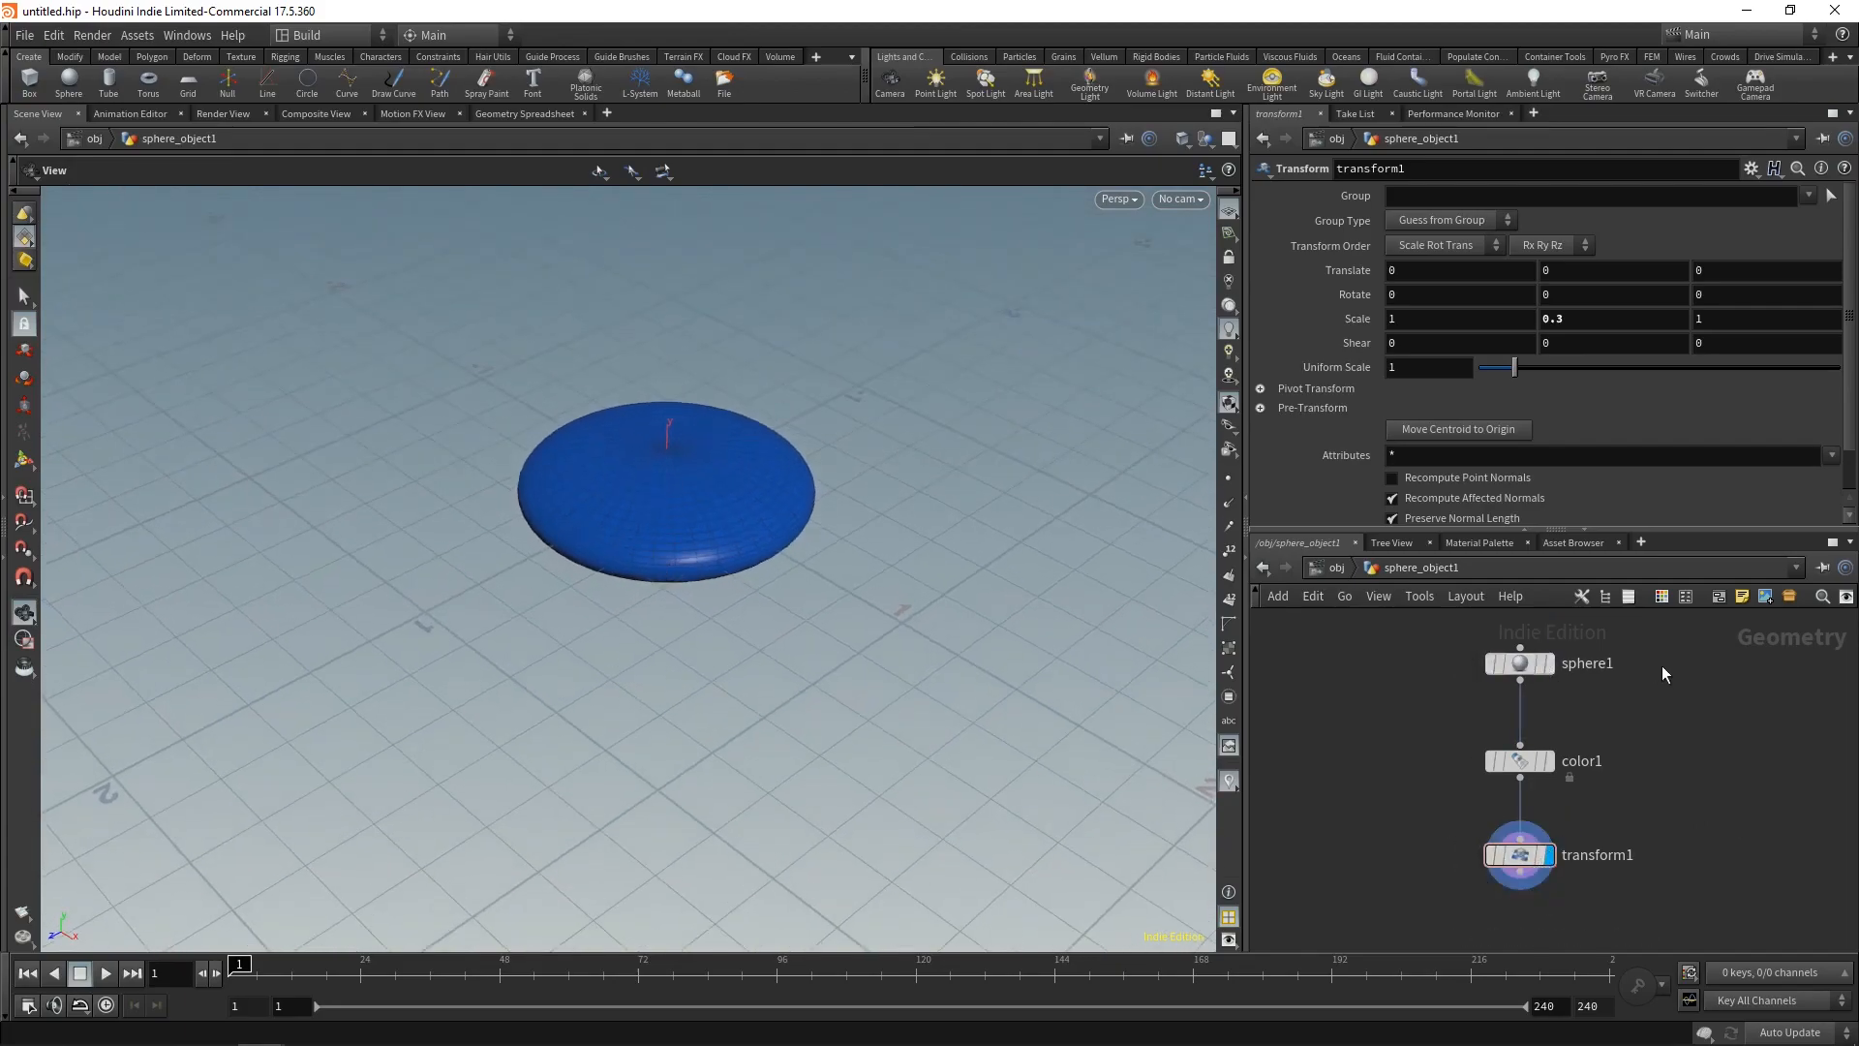
# Step: Change the color1 node's color to magenta, about 1, 0, 0.755
pyautogui.click(1522, 773)
pyautogui.click(1407, 316)
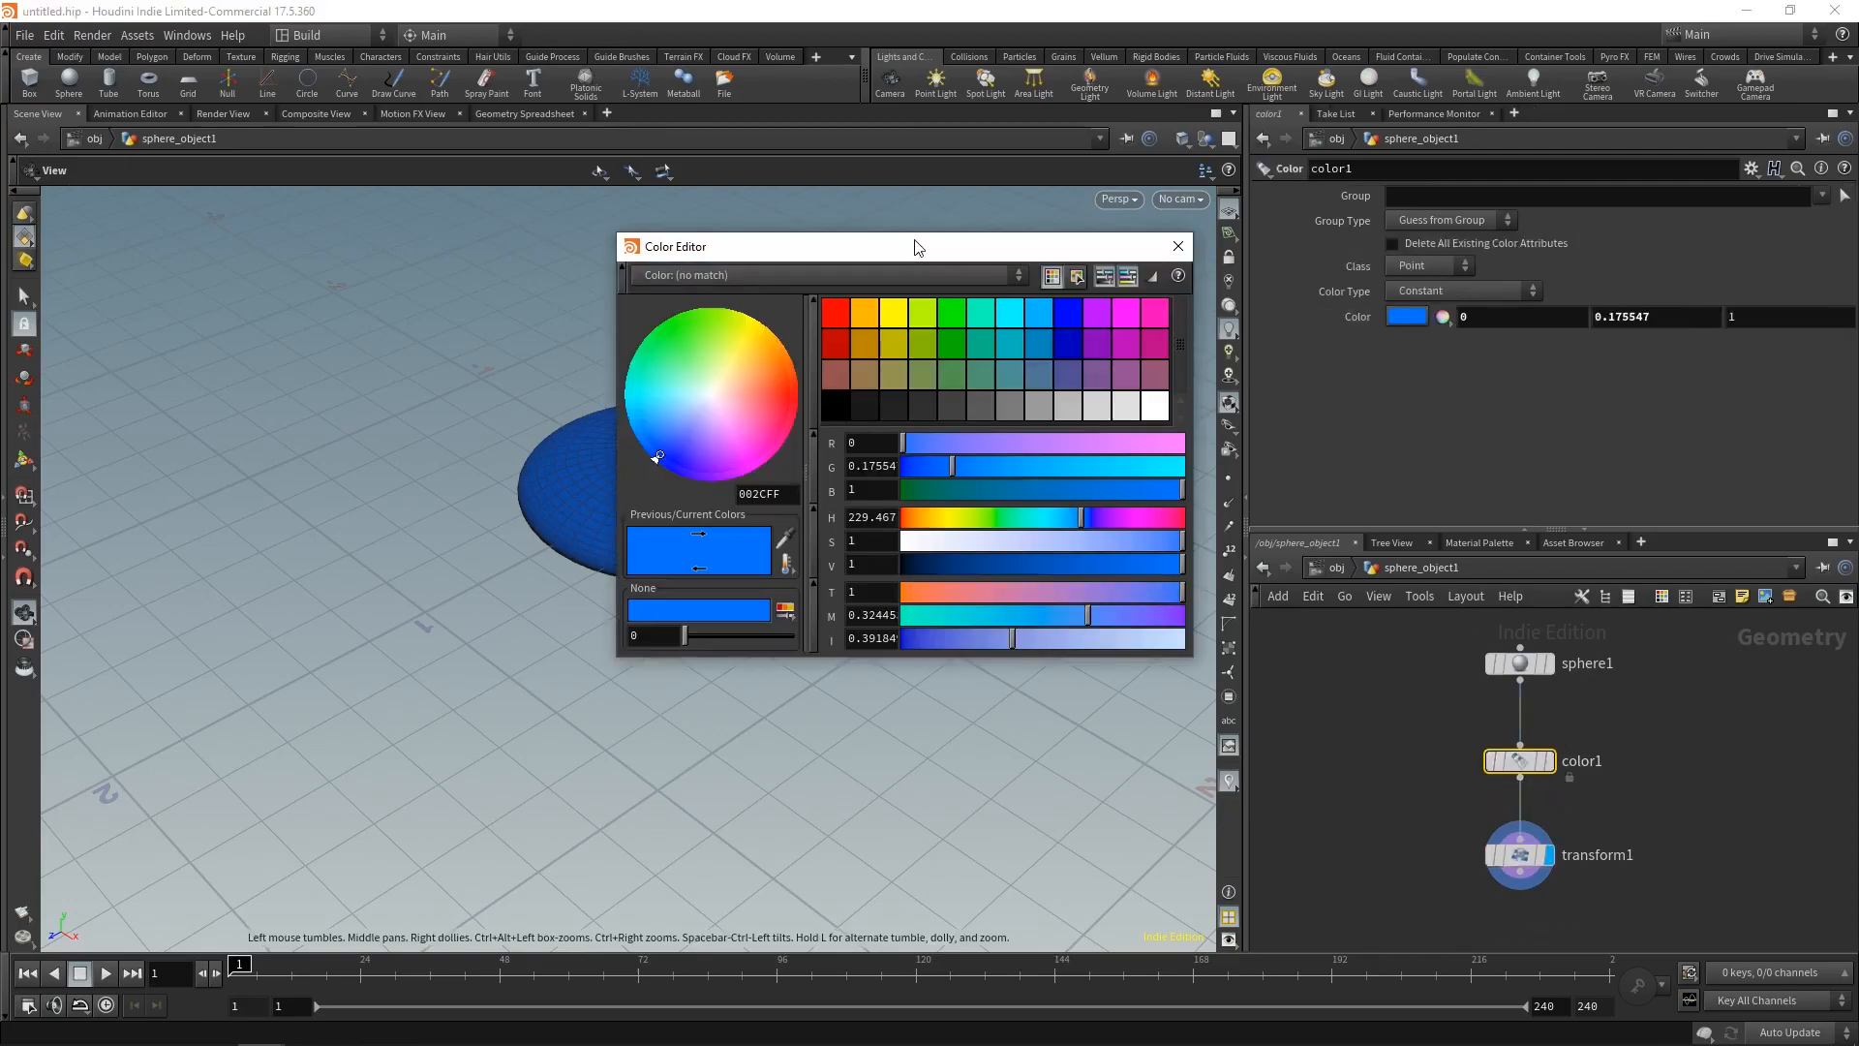
pyautogui.moveTo(920, 250); pyautogui.dragTo(1313, 285)
pyautogui.moveTo(1117, 461)
pyautogui.mouseDown()
pyautogui.moveTo(1089, 444)
pyautogui.moveTo(1196, 509)
pyautogui.mouseUp()
pyautogui.click(1567, 276)
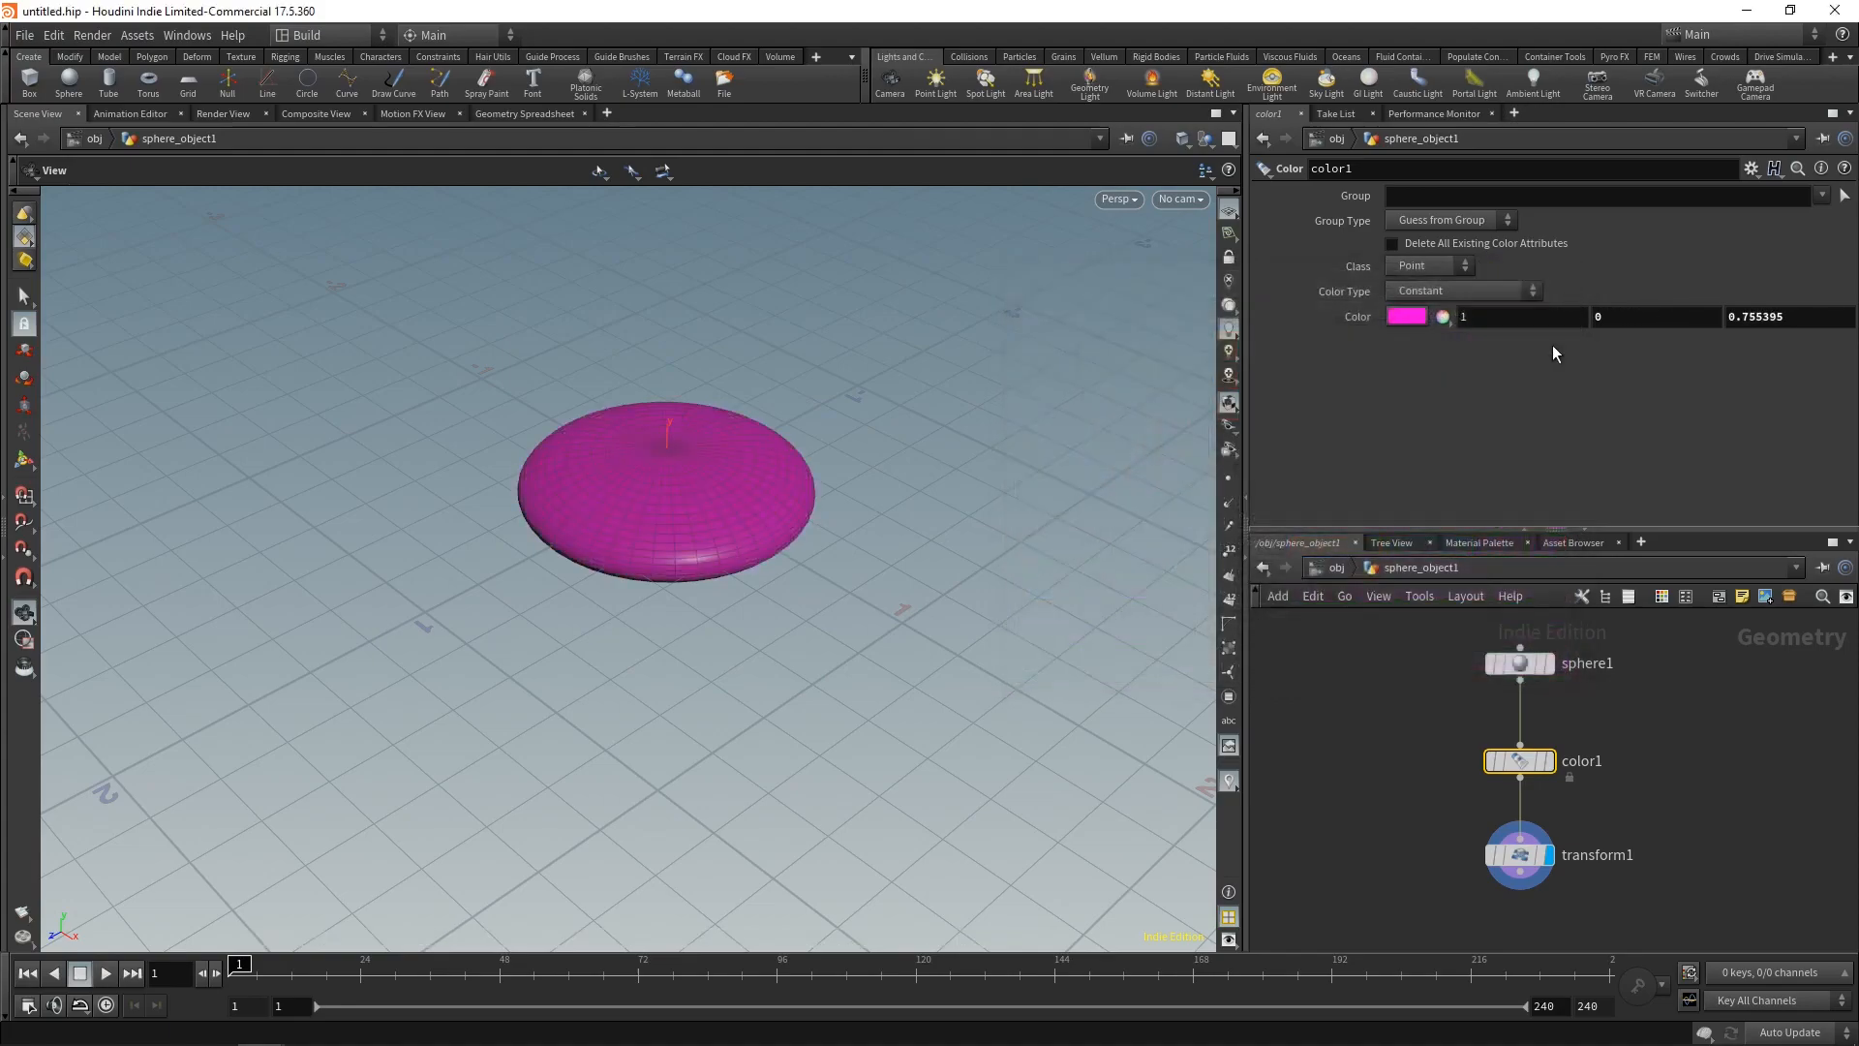
# Step: Select the sphere1 node and reduce its columns to 3
pyautogui.moveTo(1664, 785); pyautogui.dragTo(1593, 810, button='middle')
pyautogui.click(1571, 741)
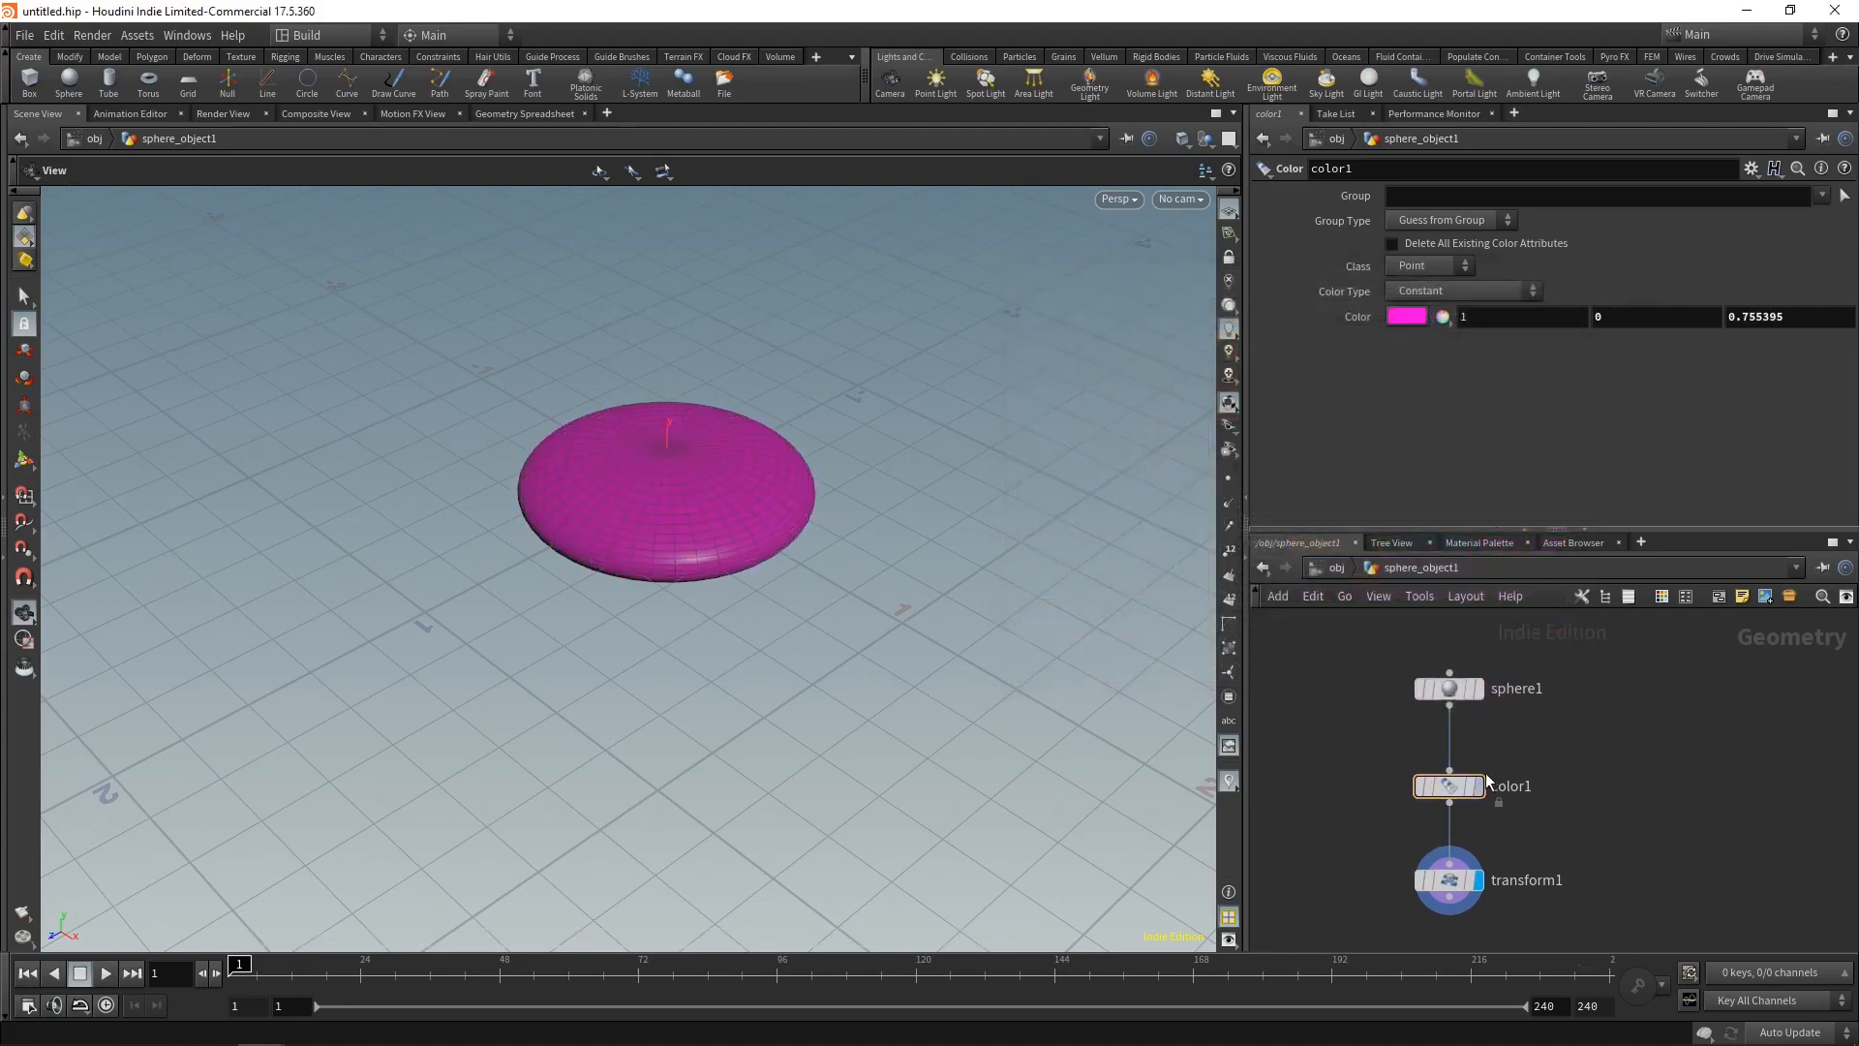
pyautogui.click(1455, 689)
pyautogui.click(1457, 198)
pyautogui.click(1457, 201)
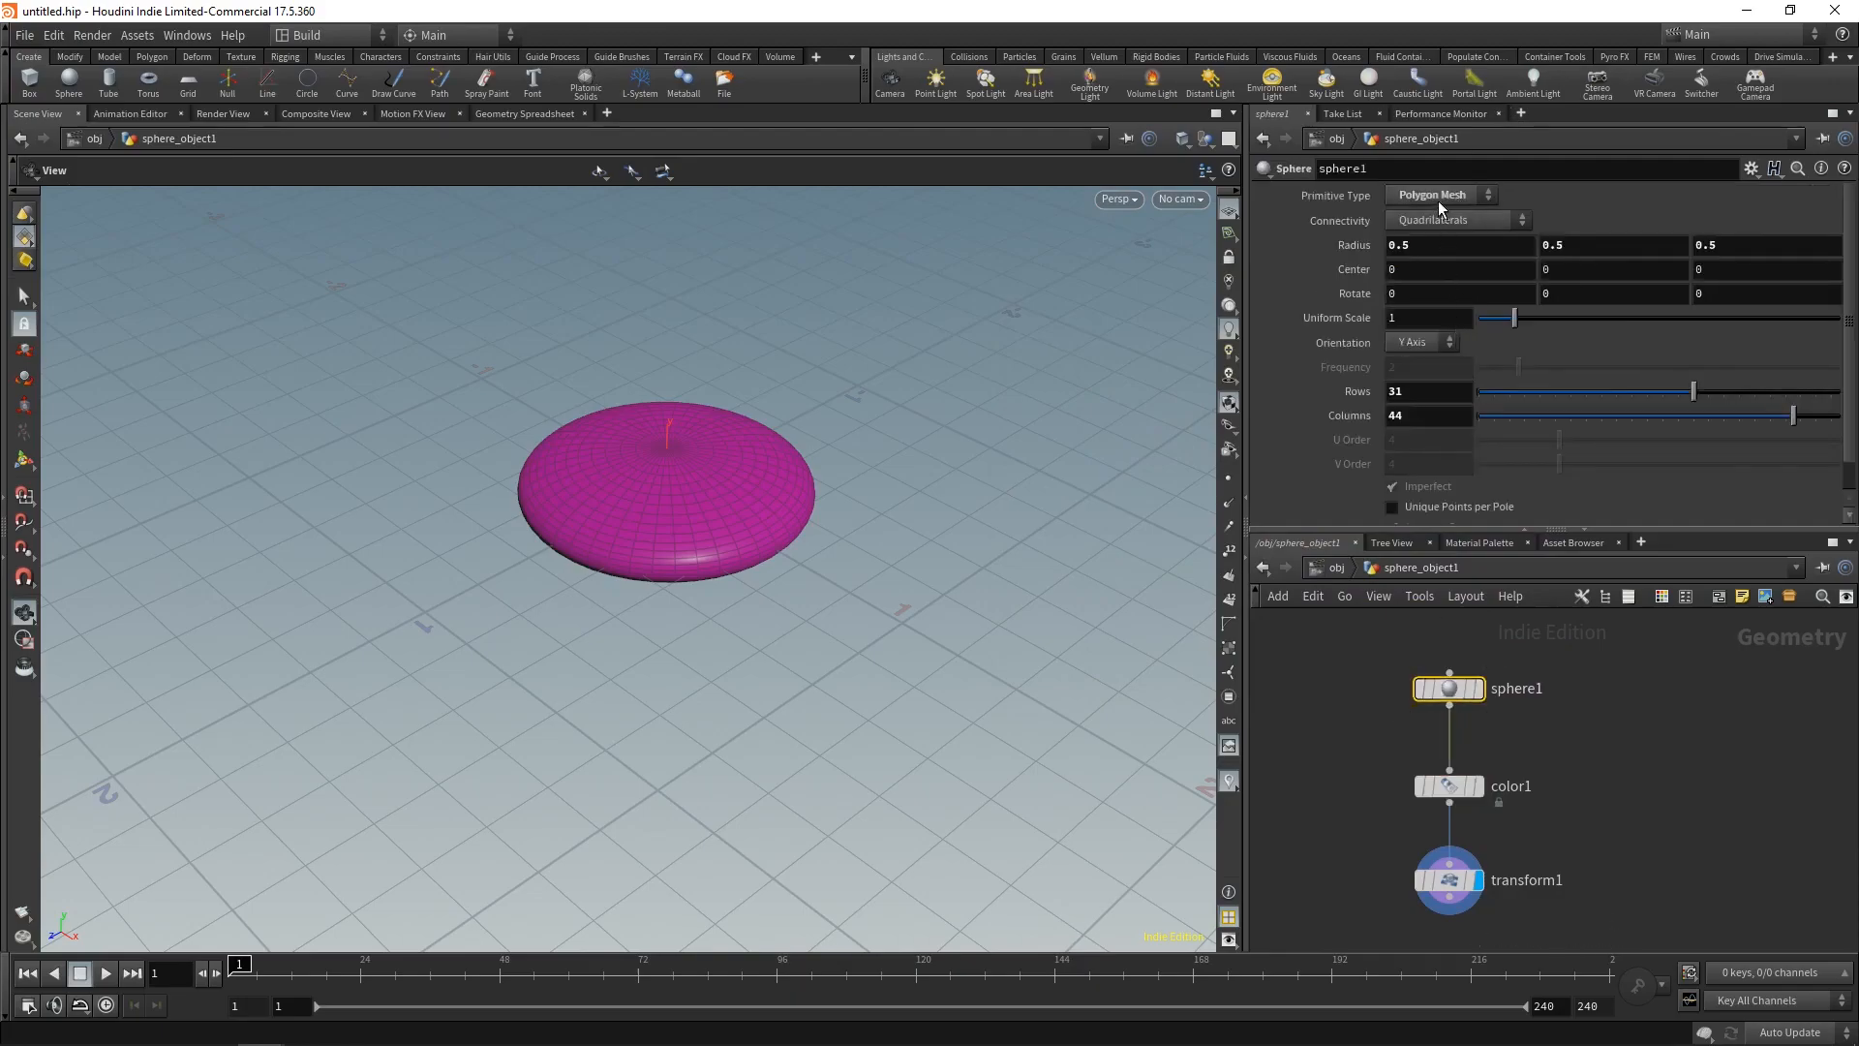
pyautogui.moveTo(1794, 416); pyautogui.dragTo(1458, 436)
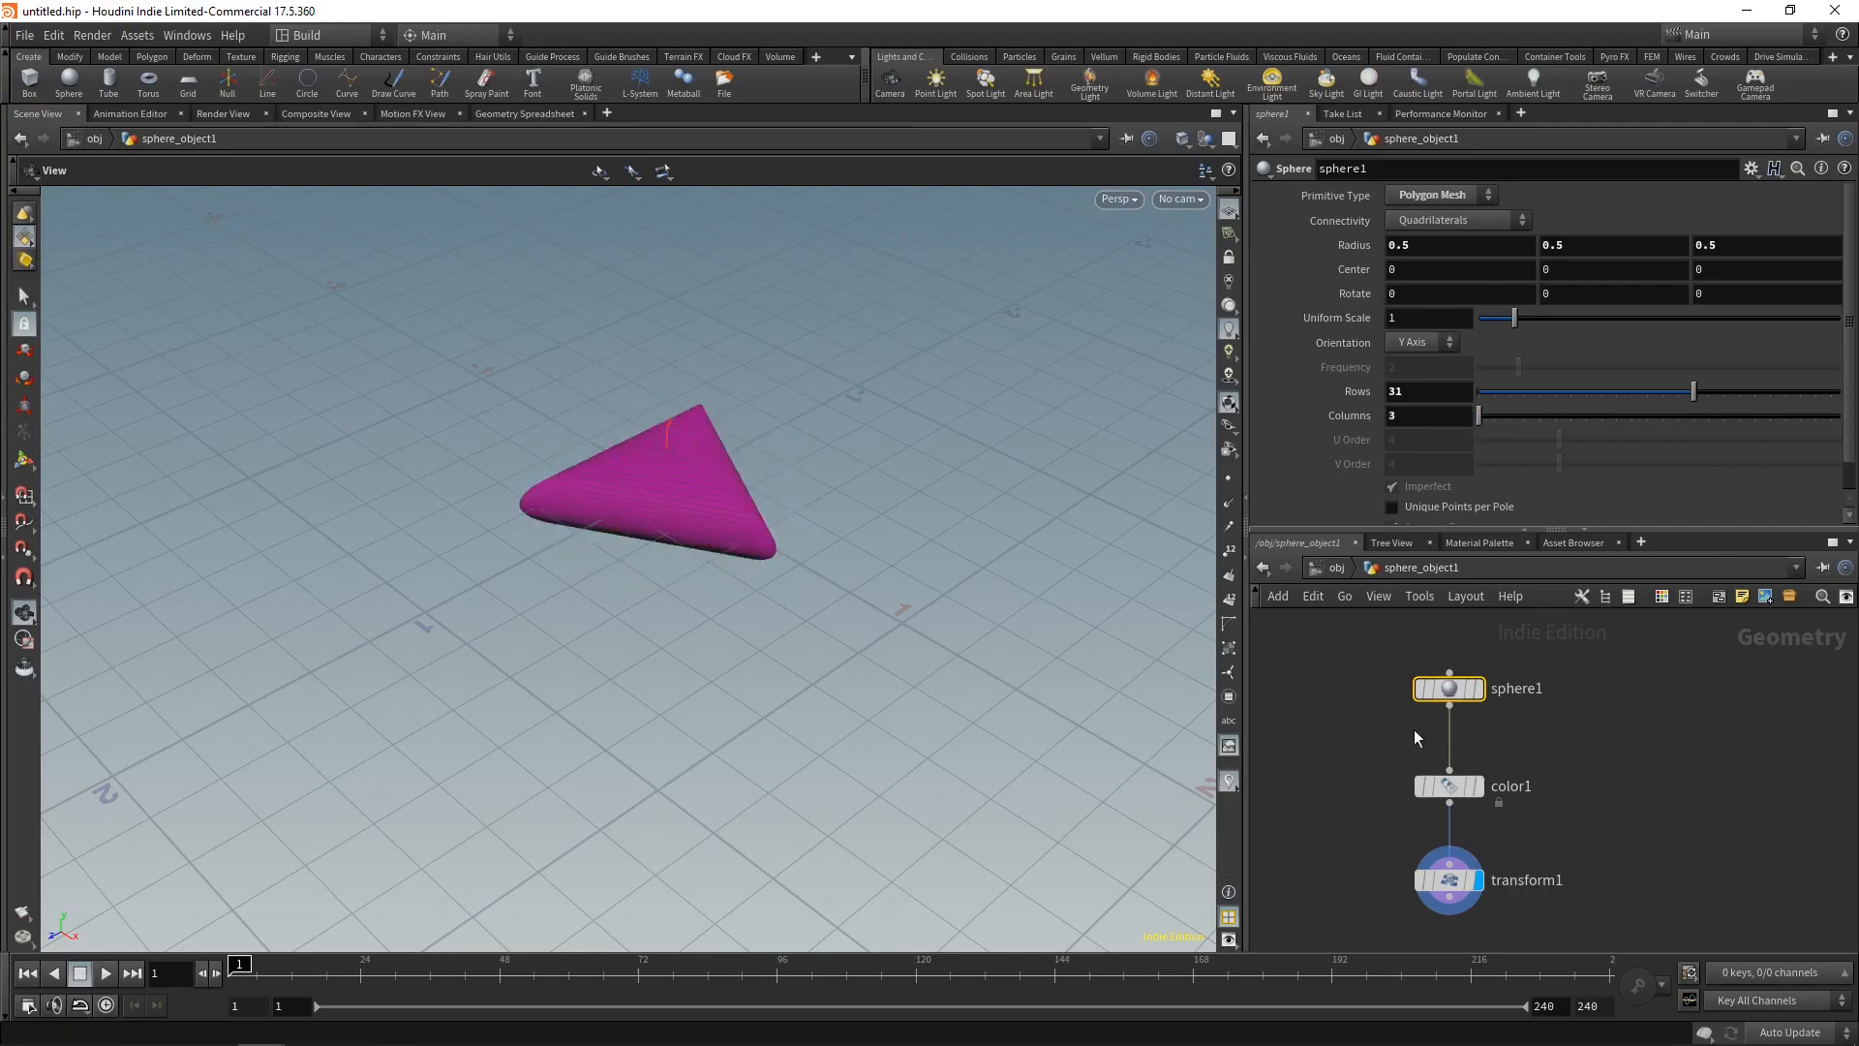
# Step: Raise the sphere1 node's columns to 35
pyautogui.moveTo(599, 342); pyautogui.dragTo(601, 417)
pyautogui.moveTo(1481, 416); pyautogui.dragTo(1725, 431)
pyautogui.click(1594, 676)
pyautogui.press('h')
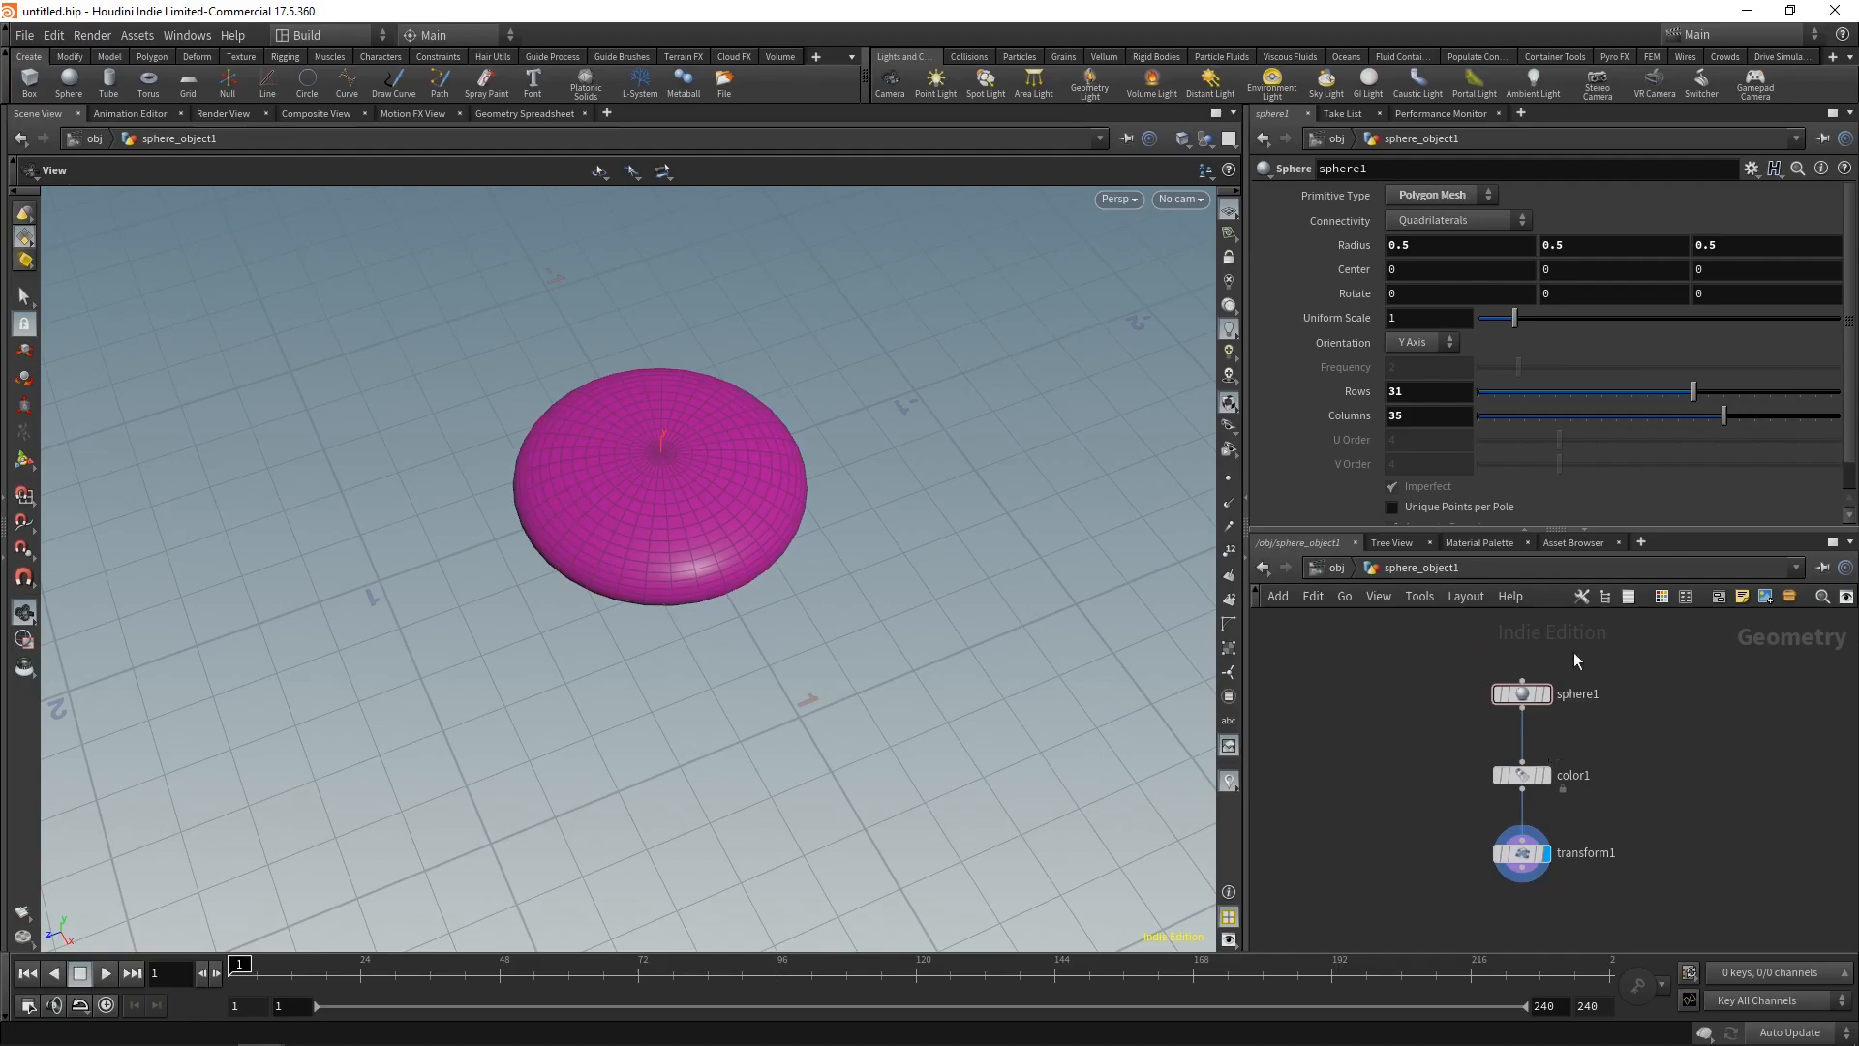
# Step: Return to the object level and add a Box object beside sphere_object1
pyautogui.click(1340, 572)
pyautogui.moveTo(765, 504); pyautogui.dragTo(775, 360)
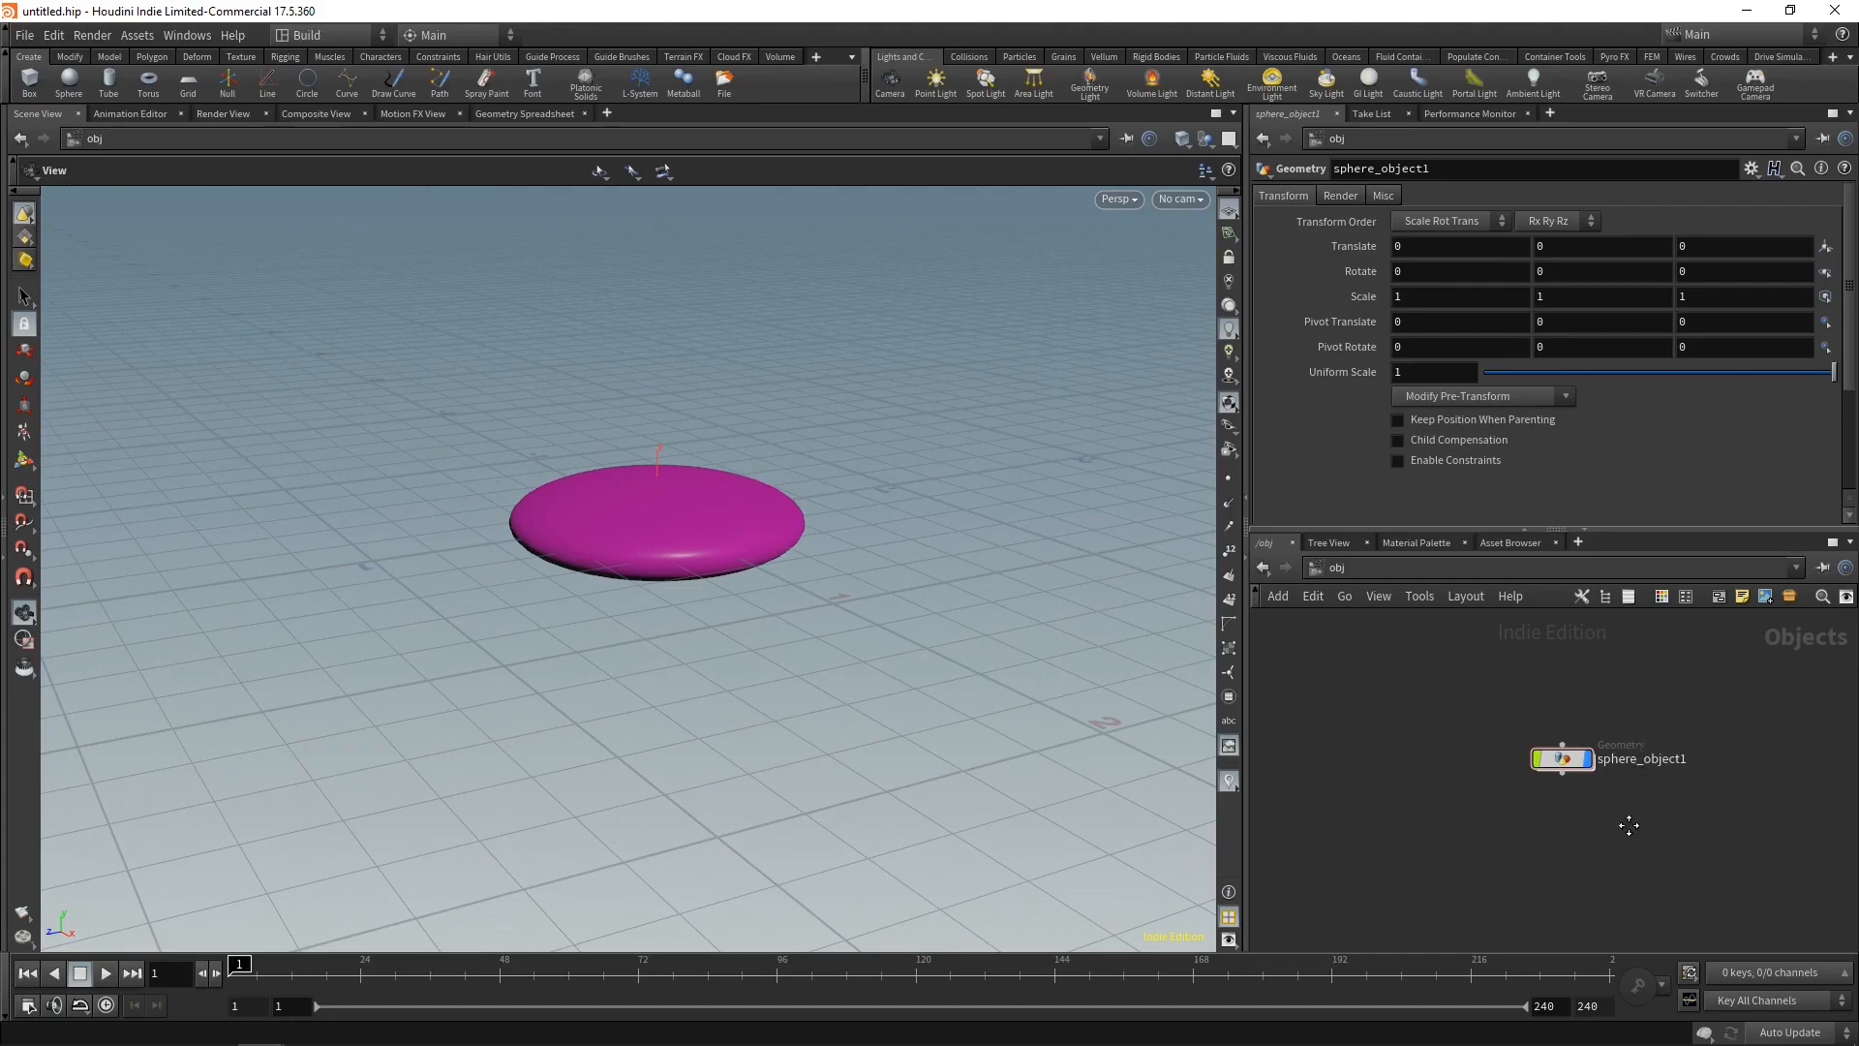
pyautogui.moveTo(1633, 826); pyautogui.dragTo(1500, 830, button='middle')
pyautogui.moveTo(643, 436); pyautogui.dragTo(634, 520)
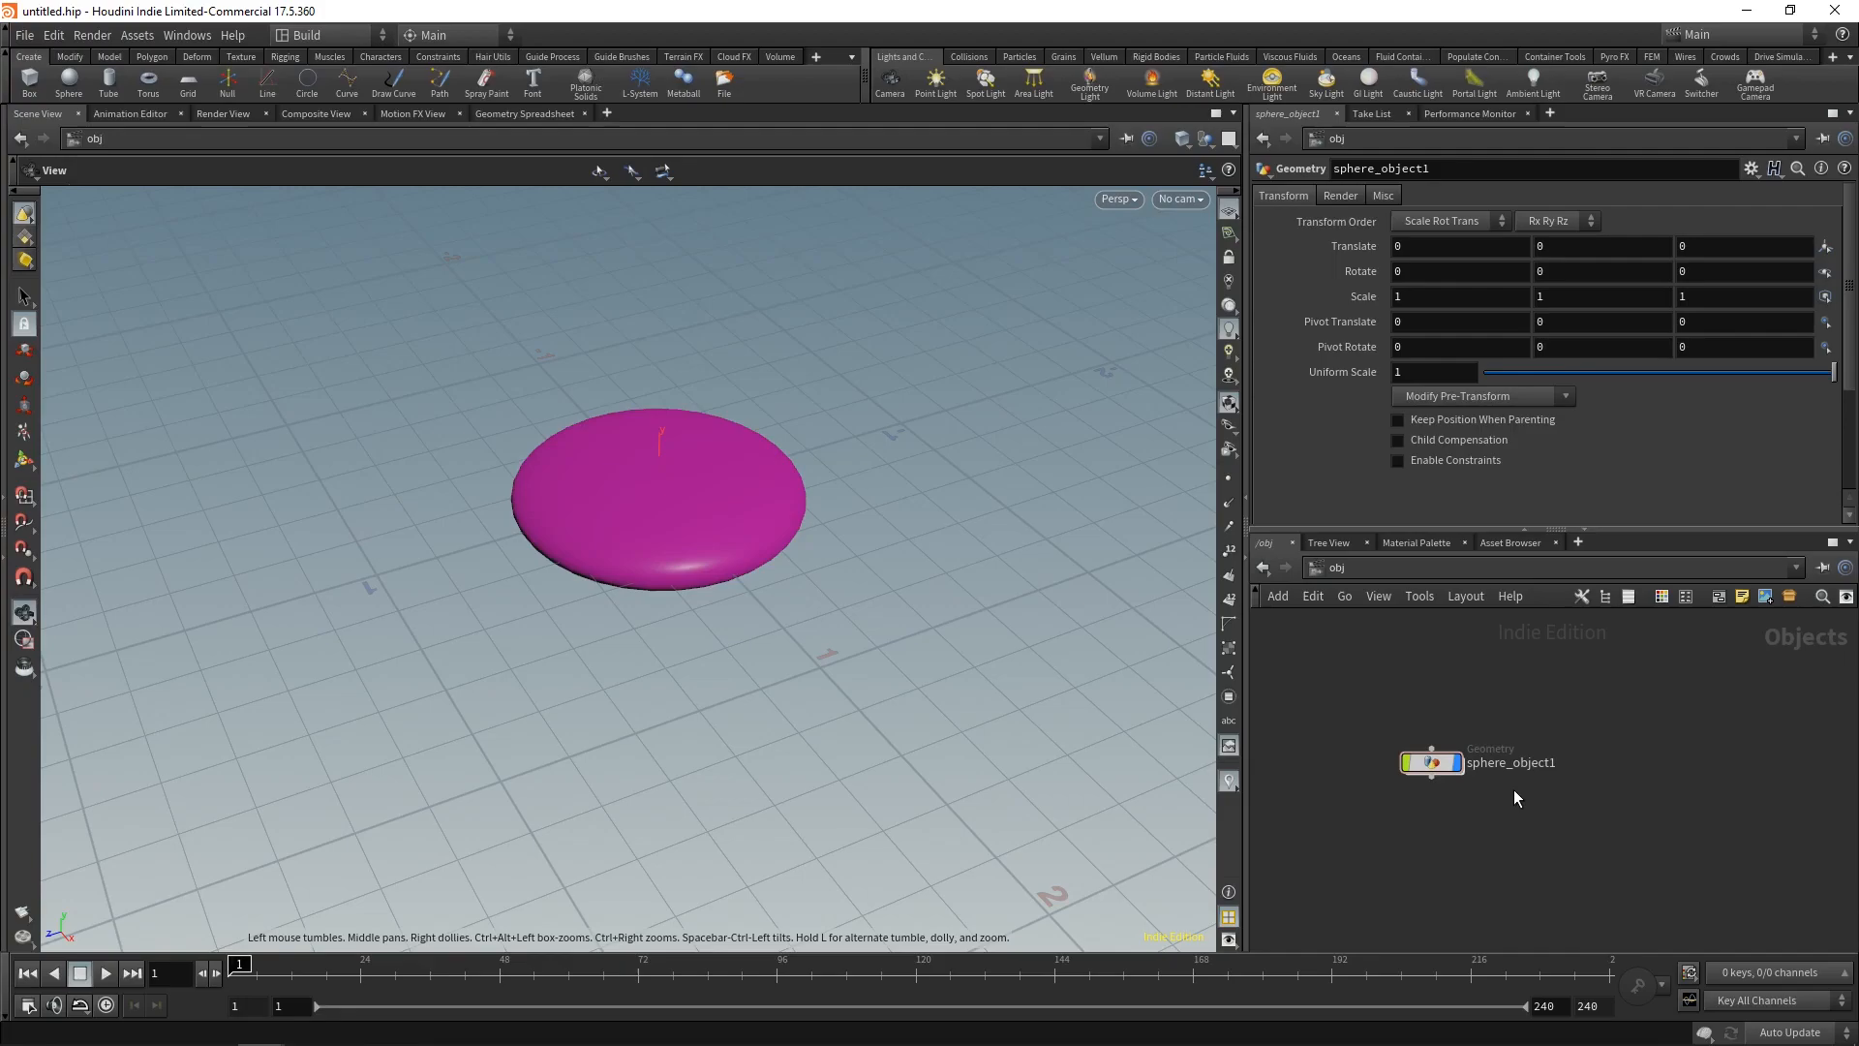
pyautogui.moveTo(1443, 775)
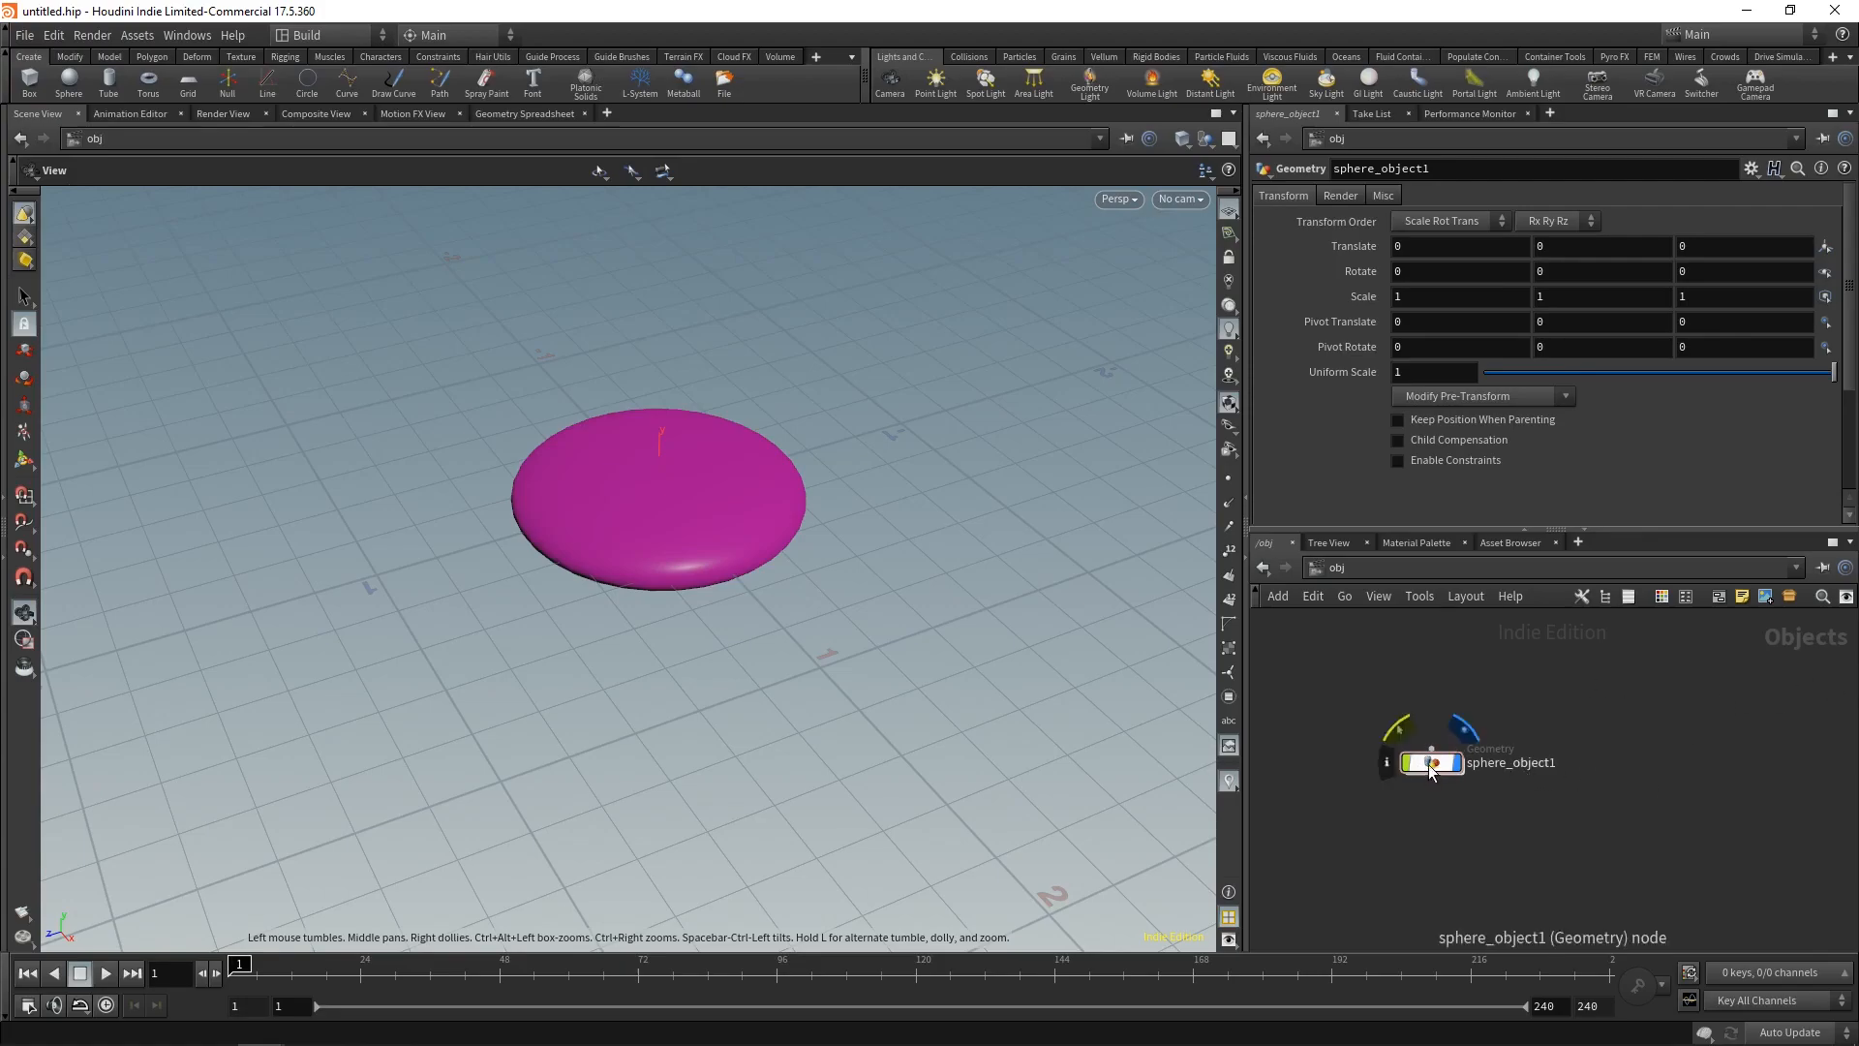
pyautogui.moveTo(1546, 795); pyautogui.dragTo(1501, 788, button='middle')
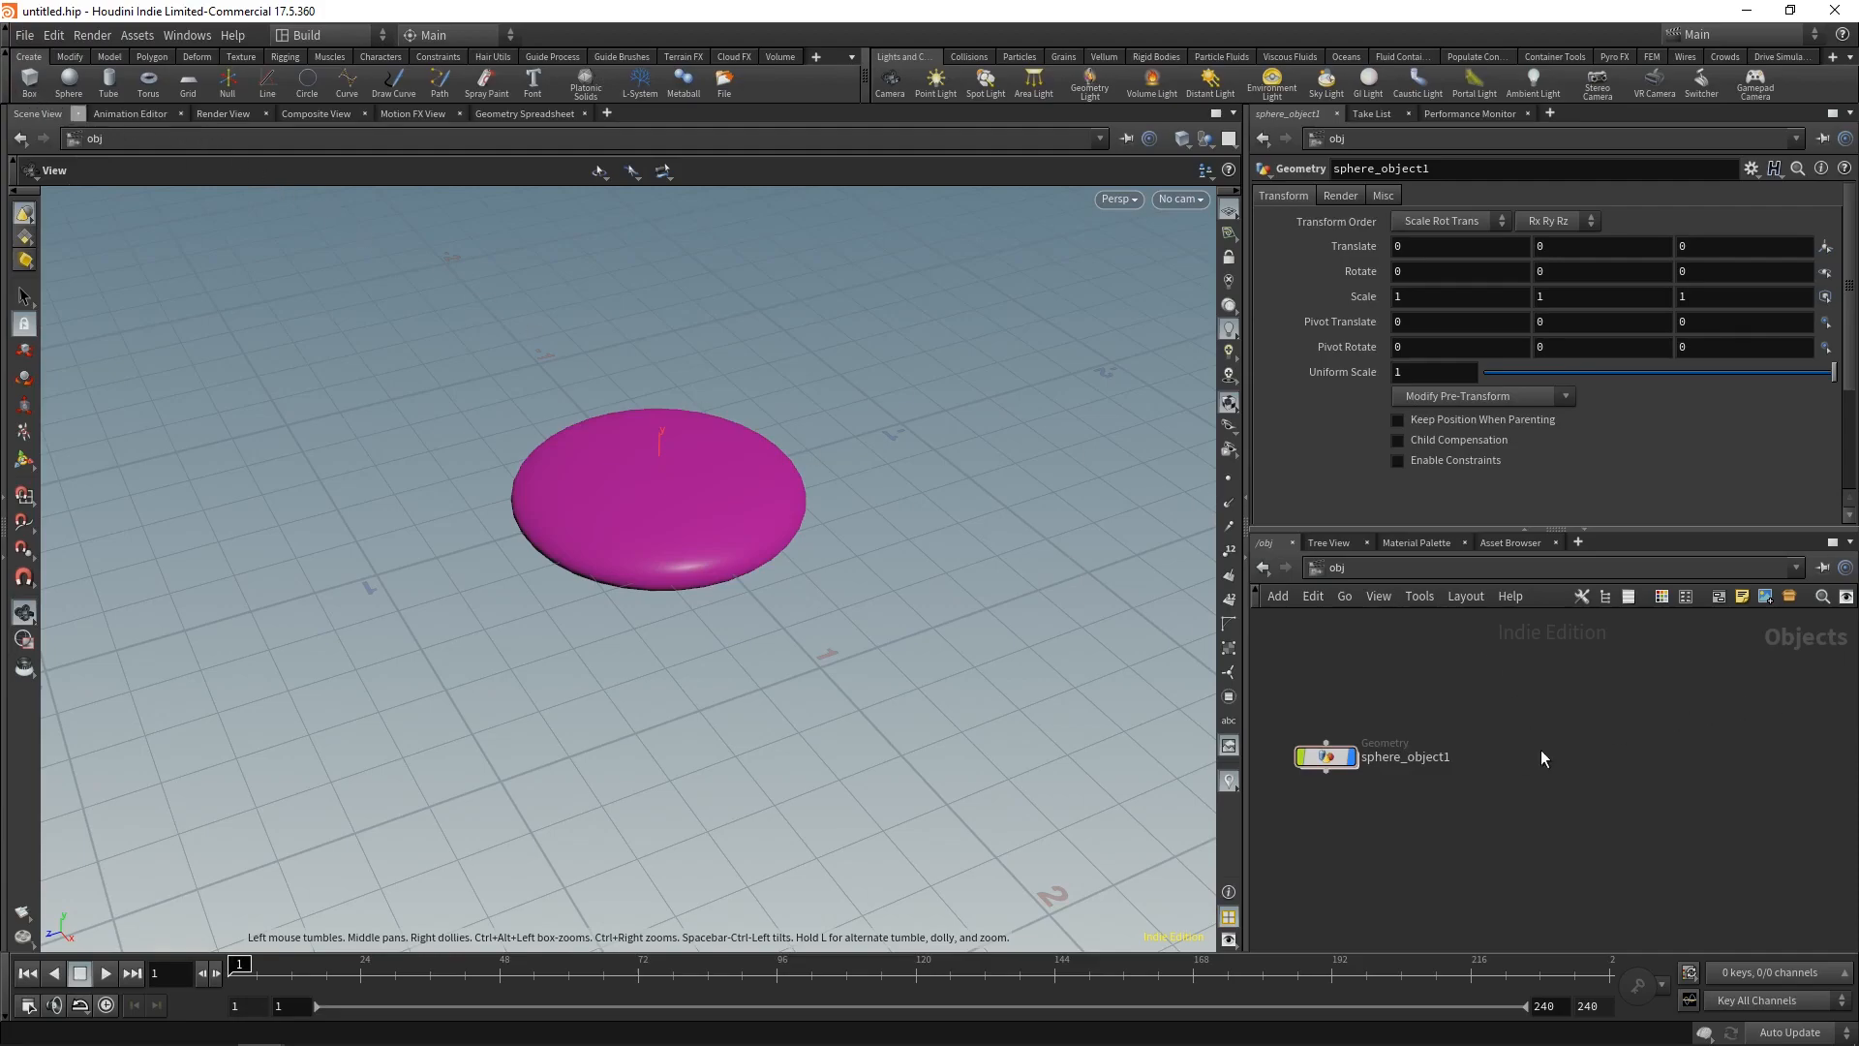
pyautogui.press('Tab')
pyautogui.write('b')
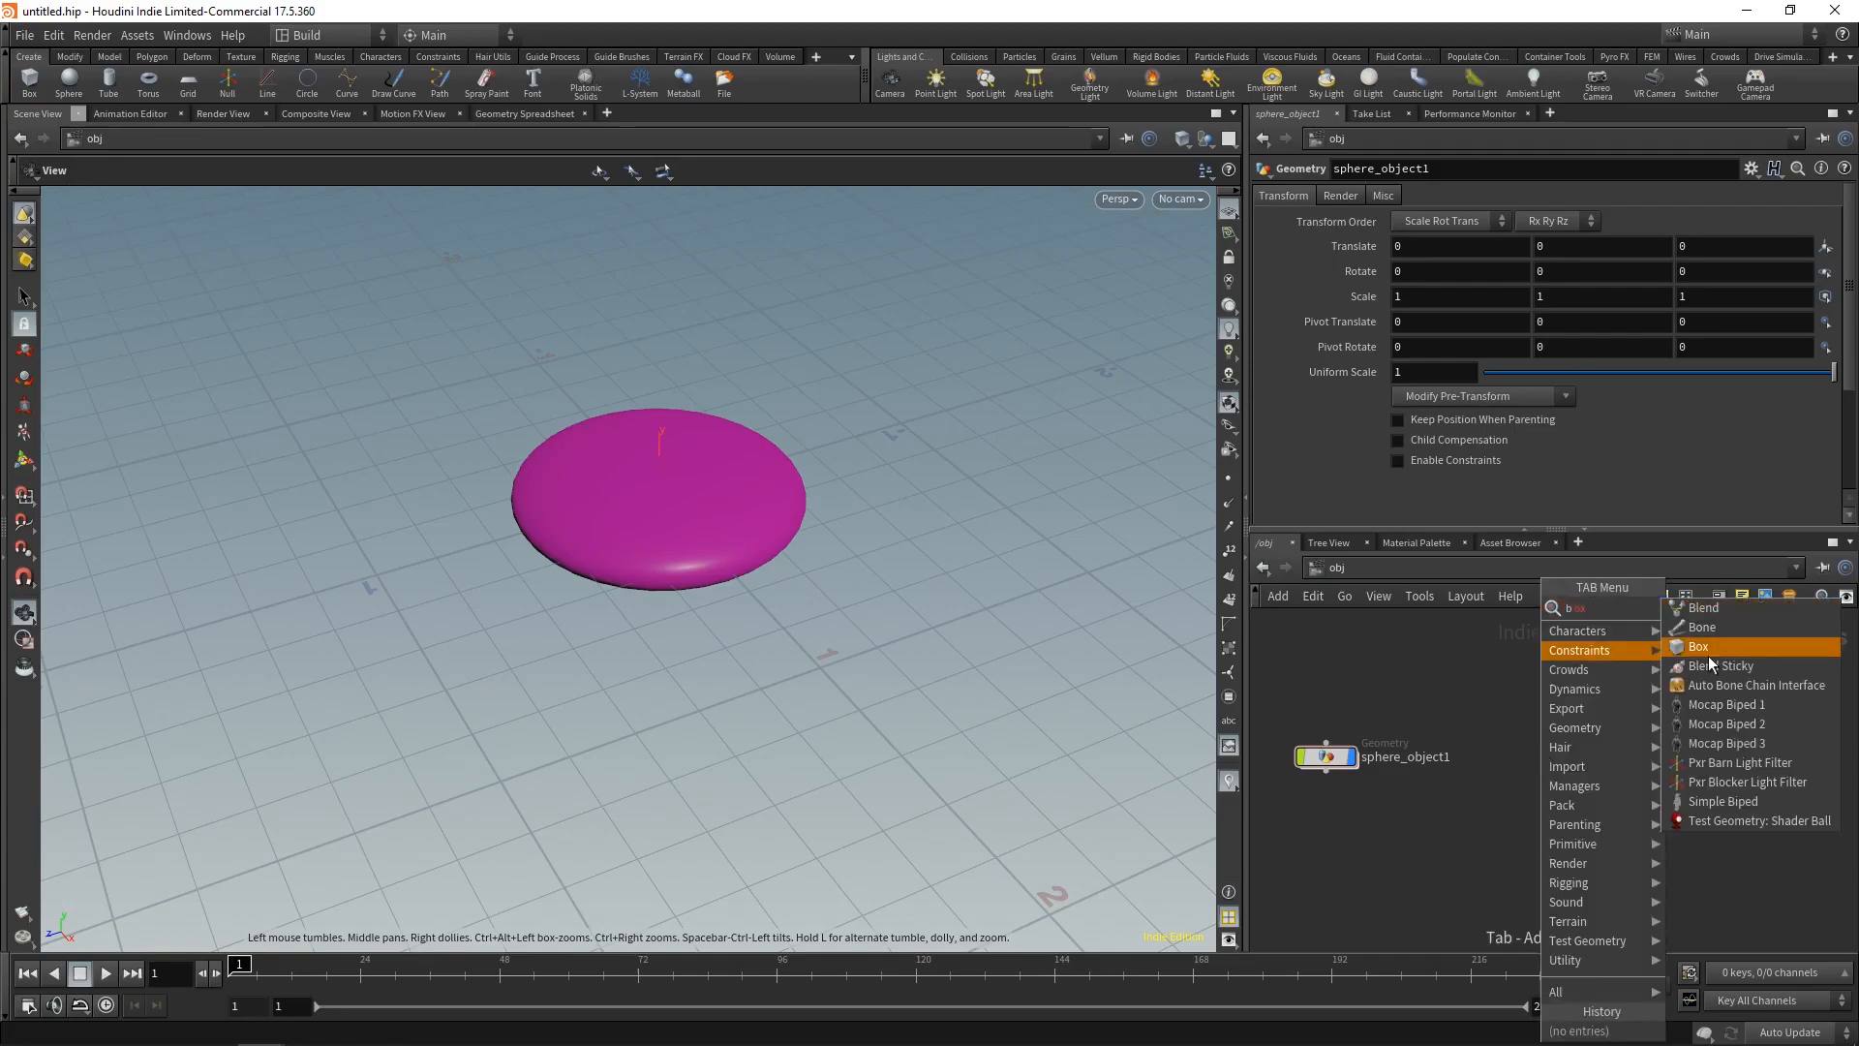
pyautogui.click(1705, 647)
pyautogui.click(1519, 763)
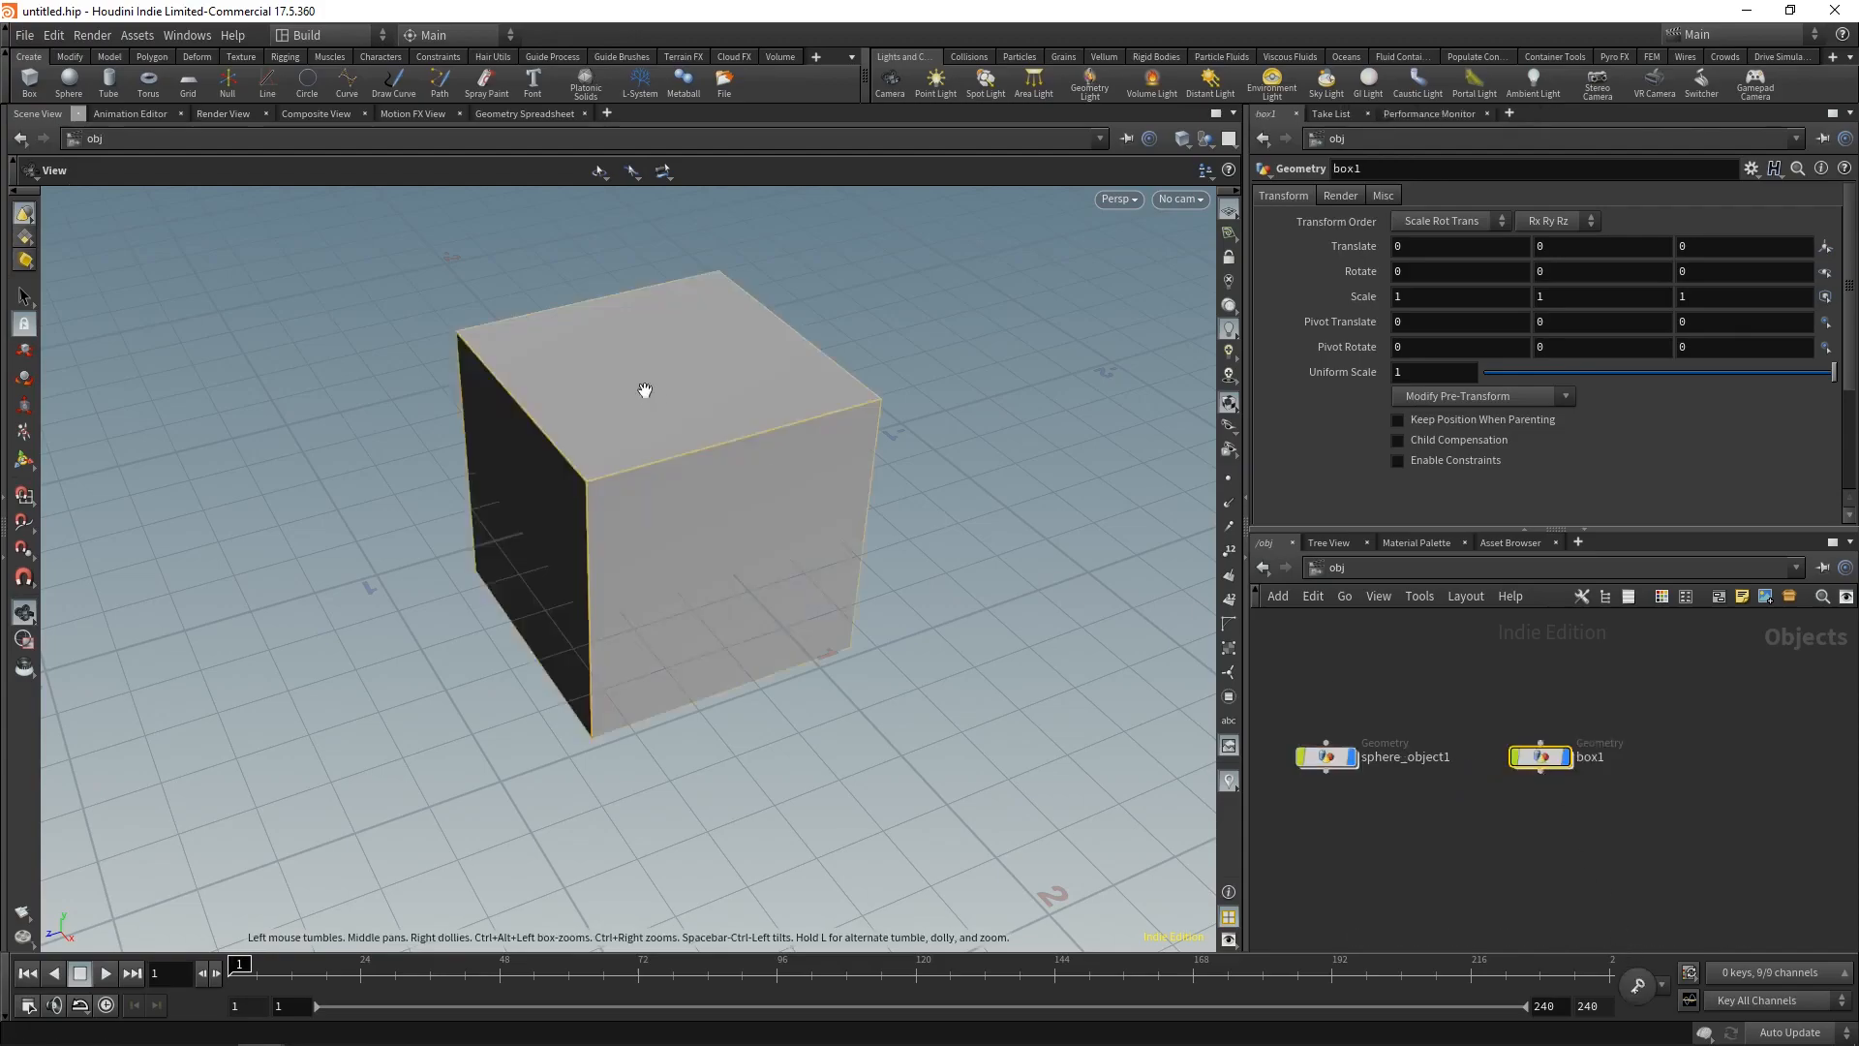
pyautogui.moveTo(837, 422); pyautogui.dragTo(690, 659)
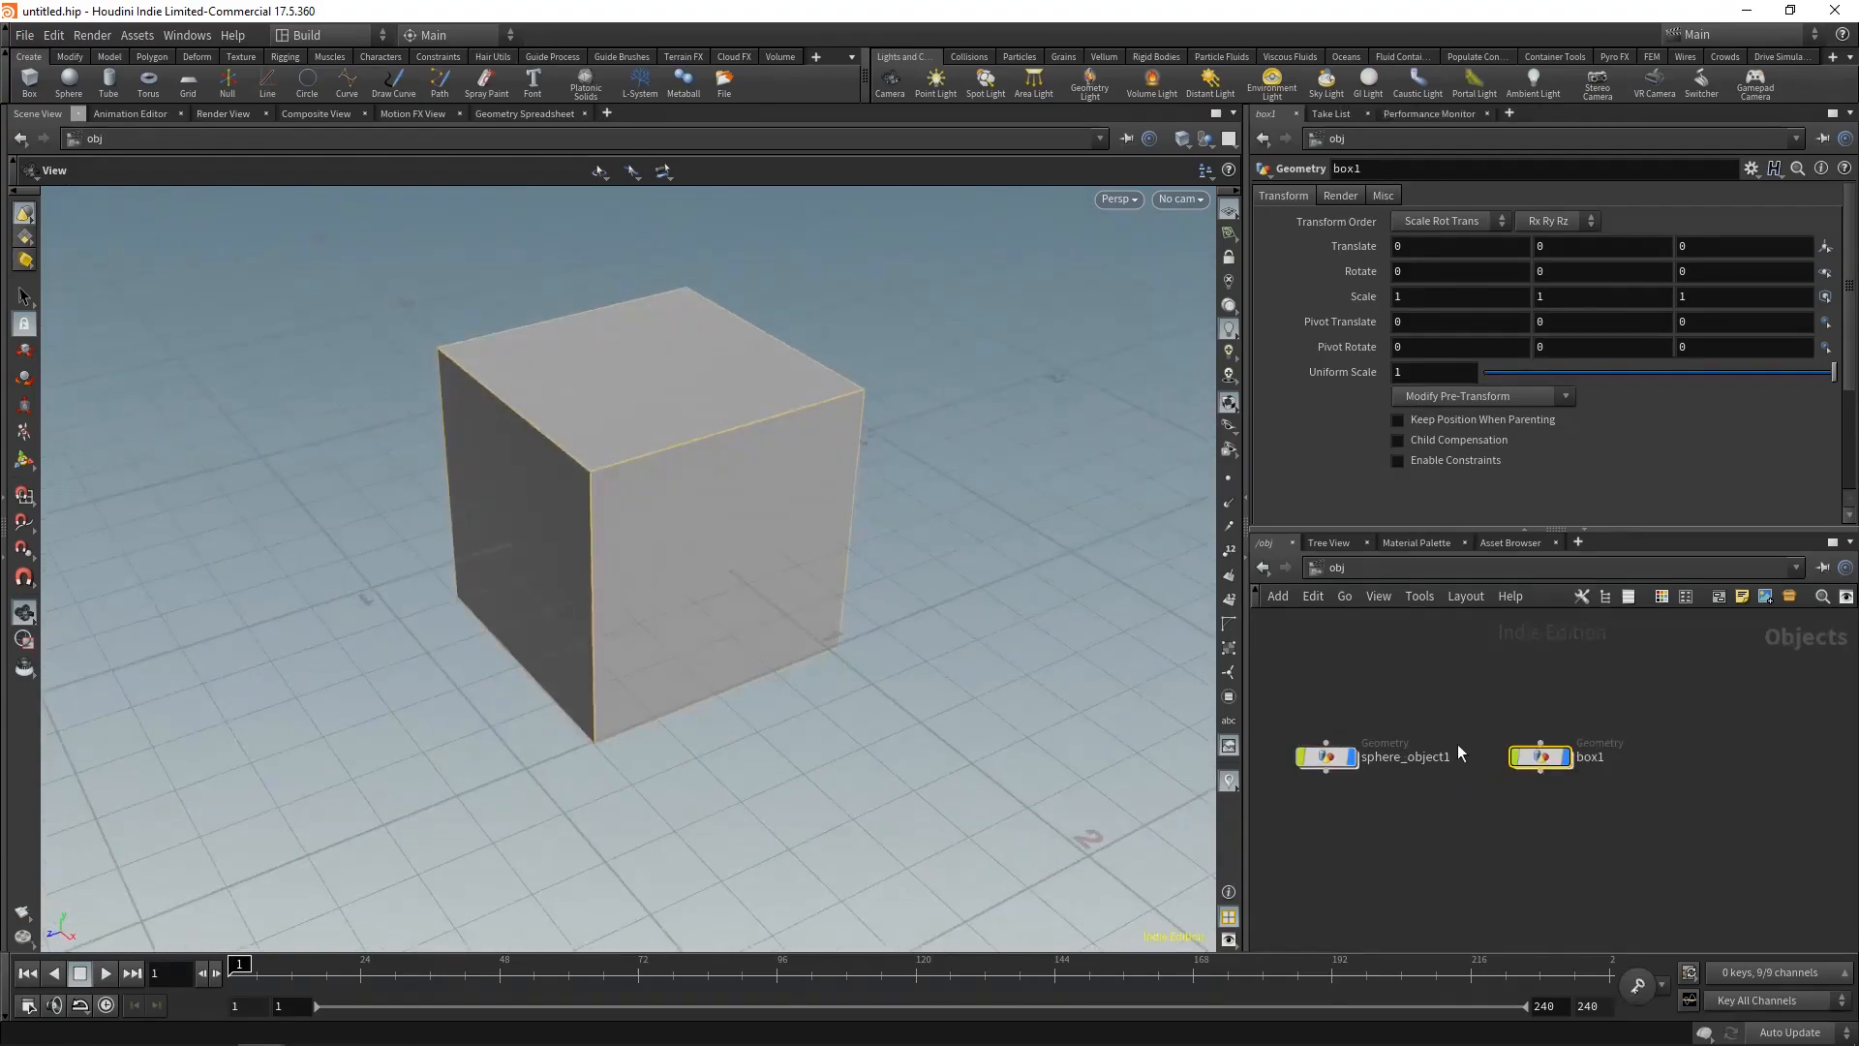
# Step: Open the box1 object and set the box node's X and Z size to 0.3
pyautogui.doubleClick(1542, 757)
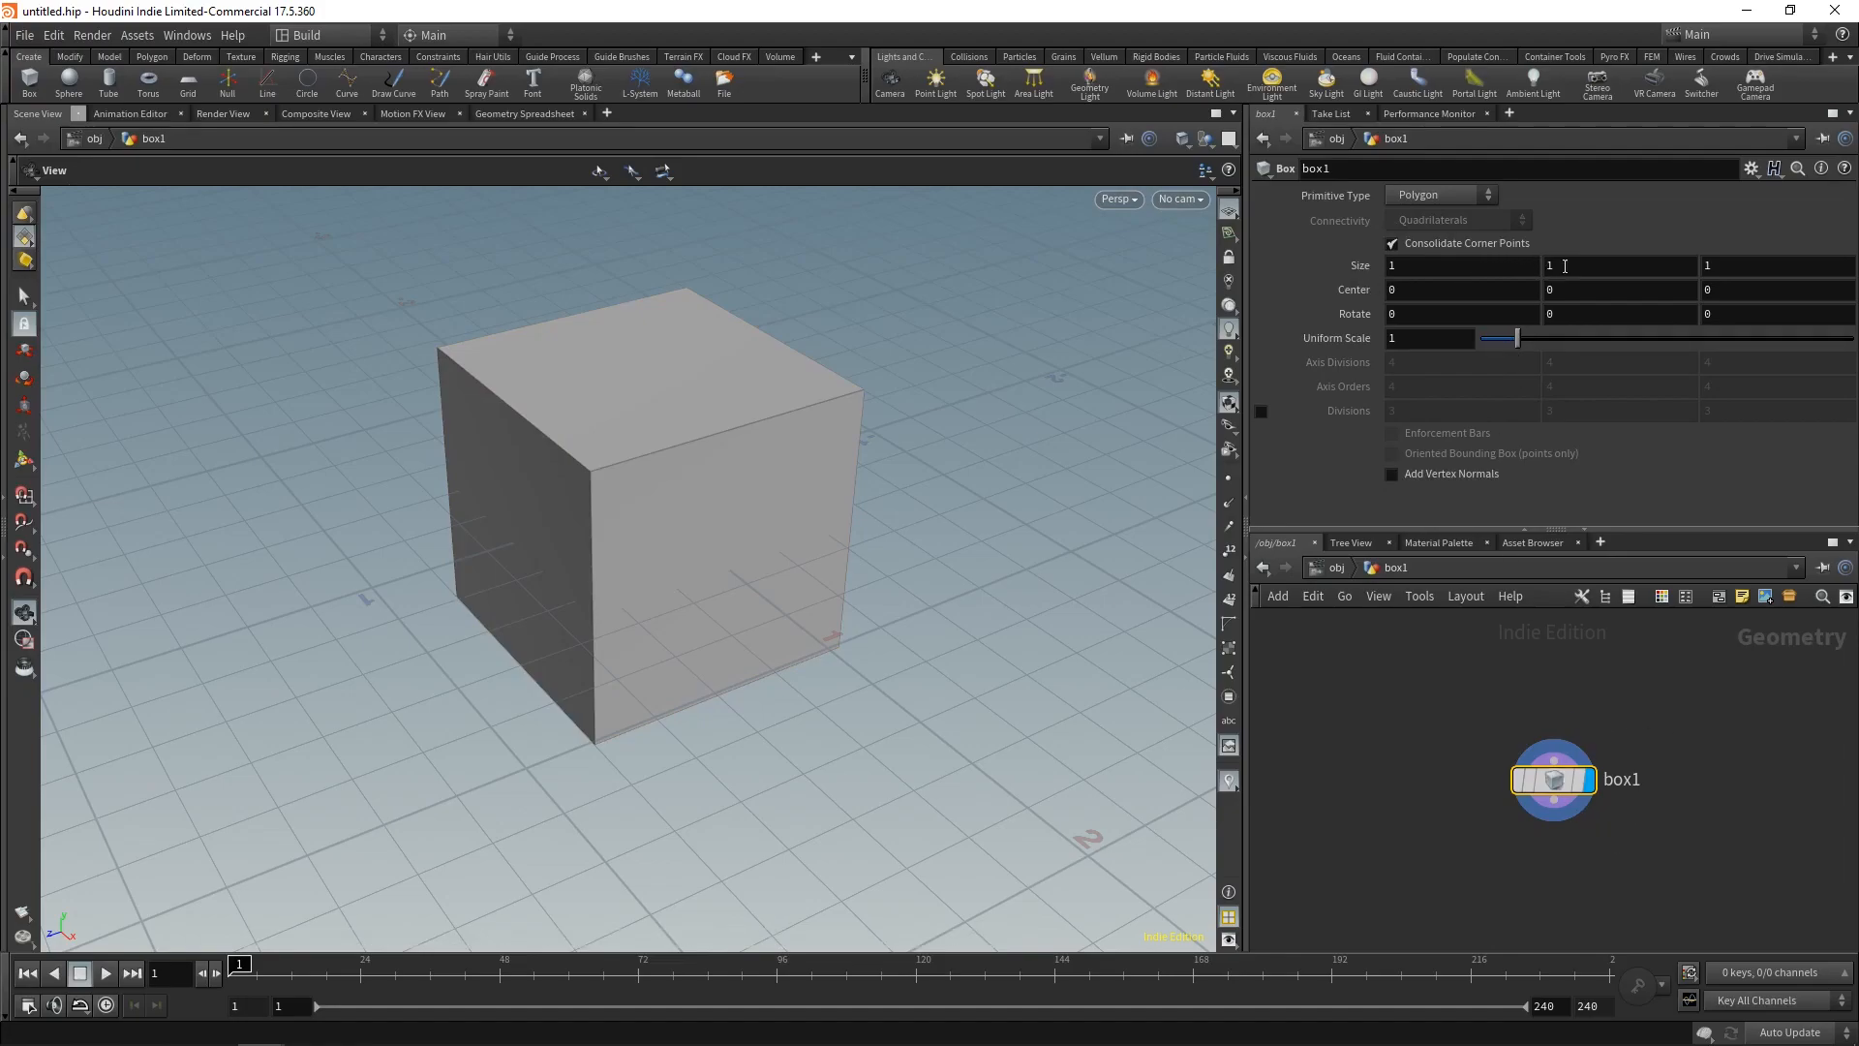
pyautogui.moveTo(1498, 268); pyautogui.dragTo(1433, 263, button='middle')
pyautogui.moveTo(1740, 266); pyautogui.dragTo(1662, 276, button='middle')
pyautogui.click(1452, 763)
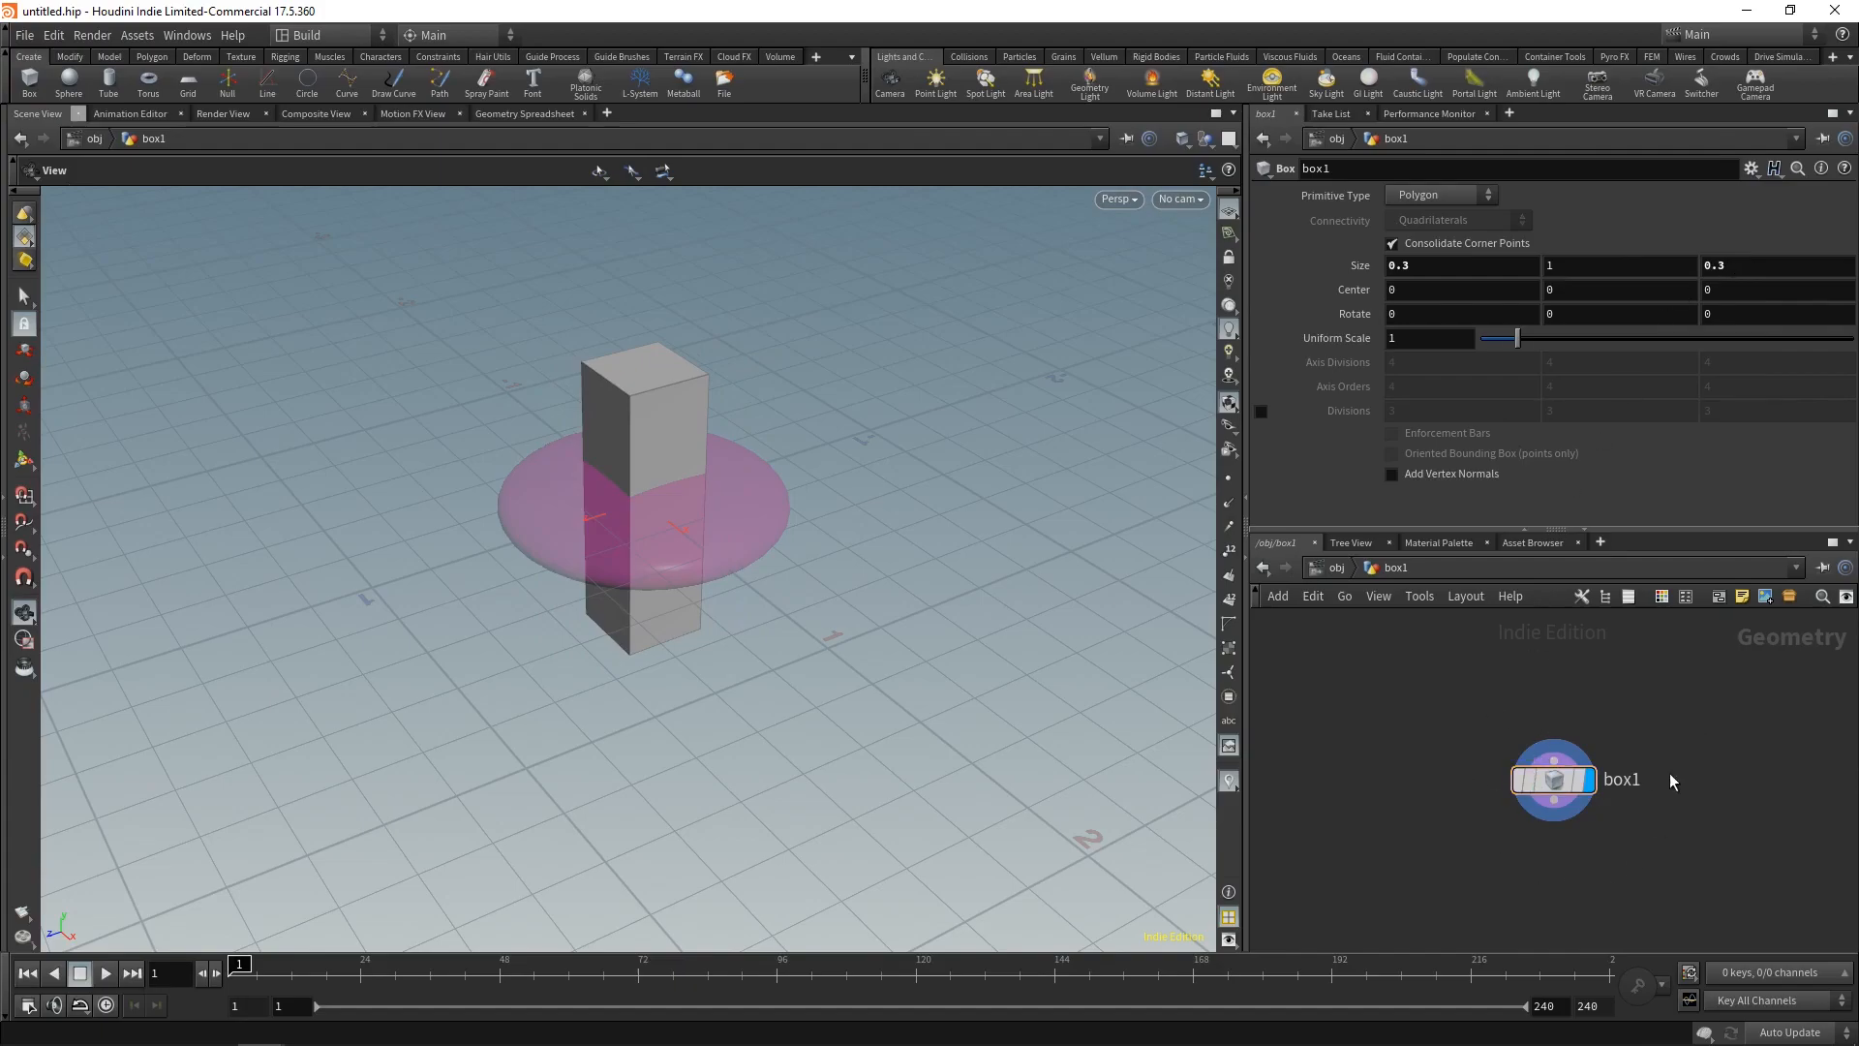
pyautogui.moveTo(643, 532)
pyautogui.mouseDown()
pyautogui.moveTo(655, 490)
pyautogui.moveTo(655, 552)
pyautogui.moveTo(641, 506)
pyautogui.mouseUp()
pyautogui.moveTo(641, 506); pyautogui.dragTo(606, 588, button='right')
pyautogui.moveTo(606, 588); pyautogui.dragTo(705, 510)
pyautogui.moveTo(705, 510); pyautogui.dragTo(705, 513, button='middle')
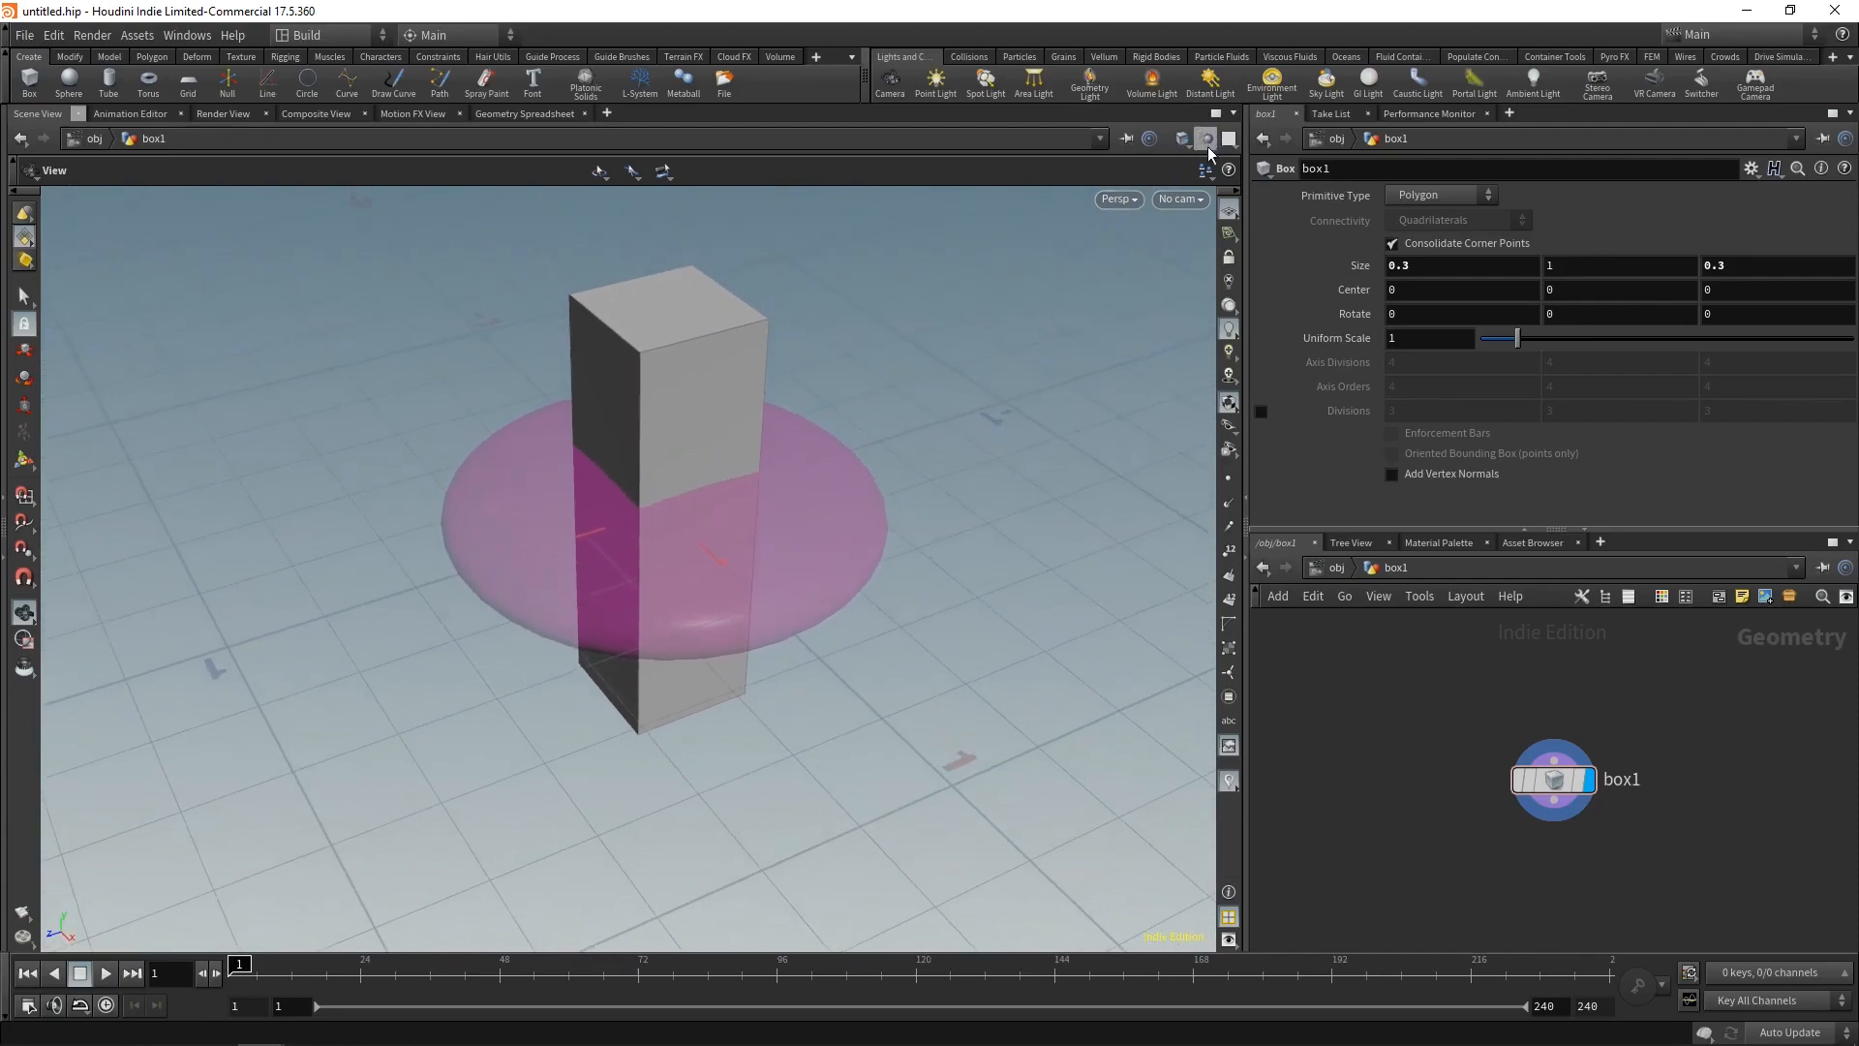
pyautogui.click(1207, 144)
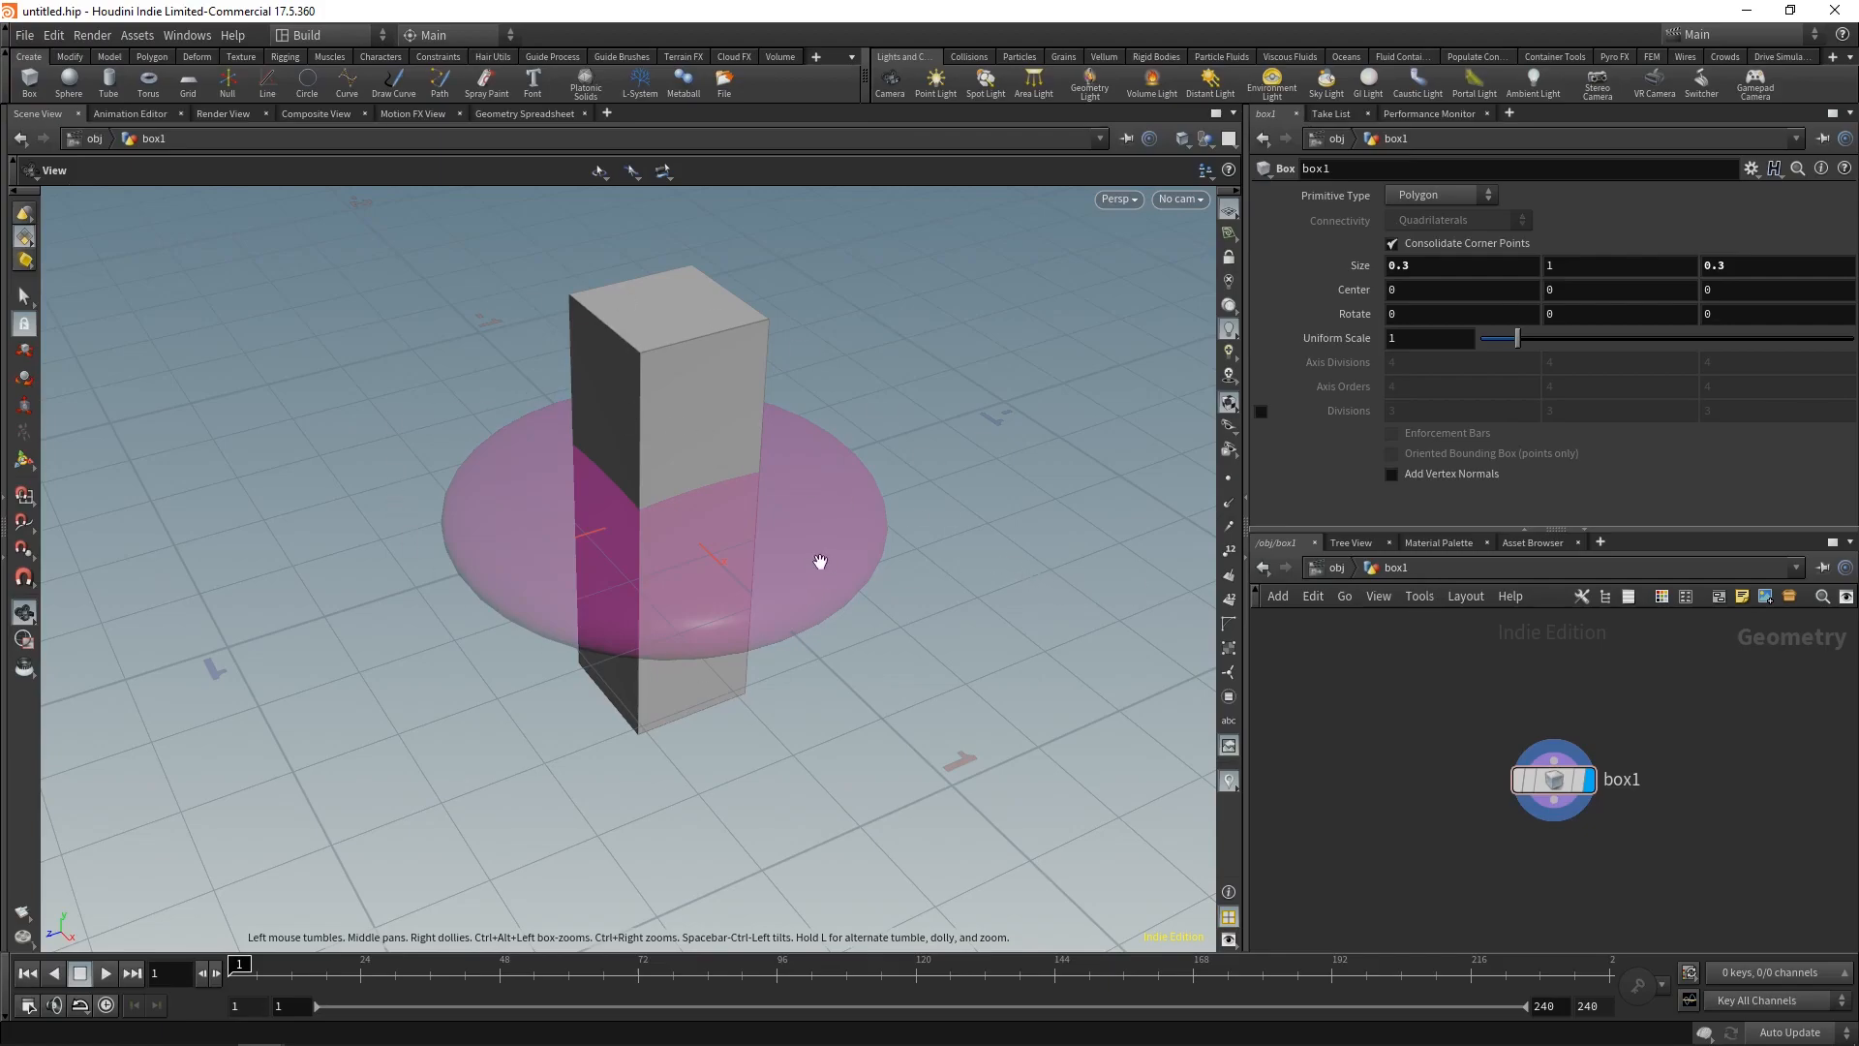
pyautogui.moveTo(820, 562); pyautogui.dragTo(826, 515)
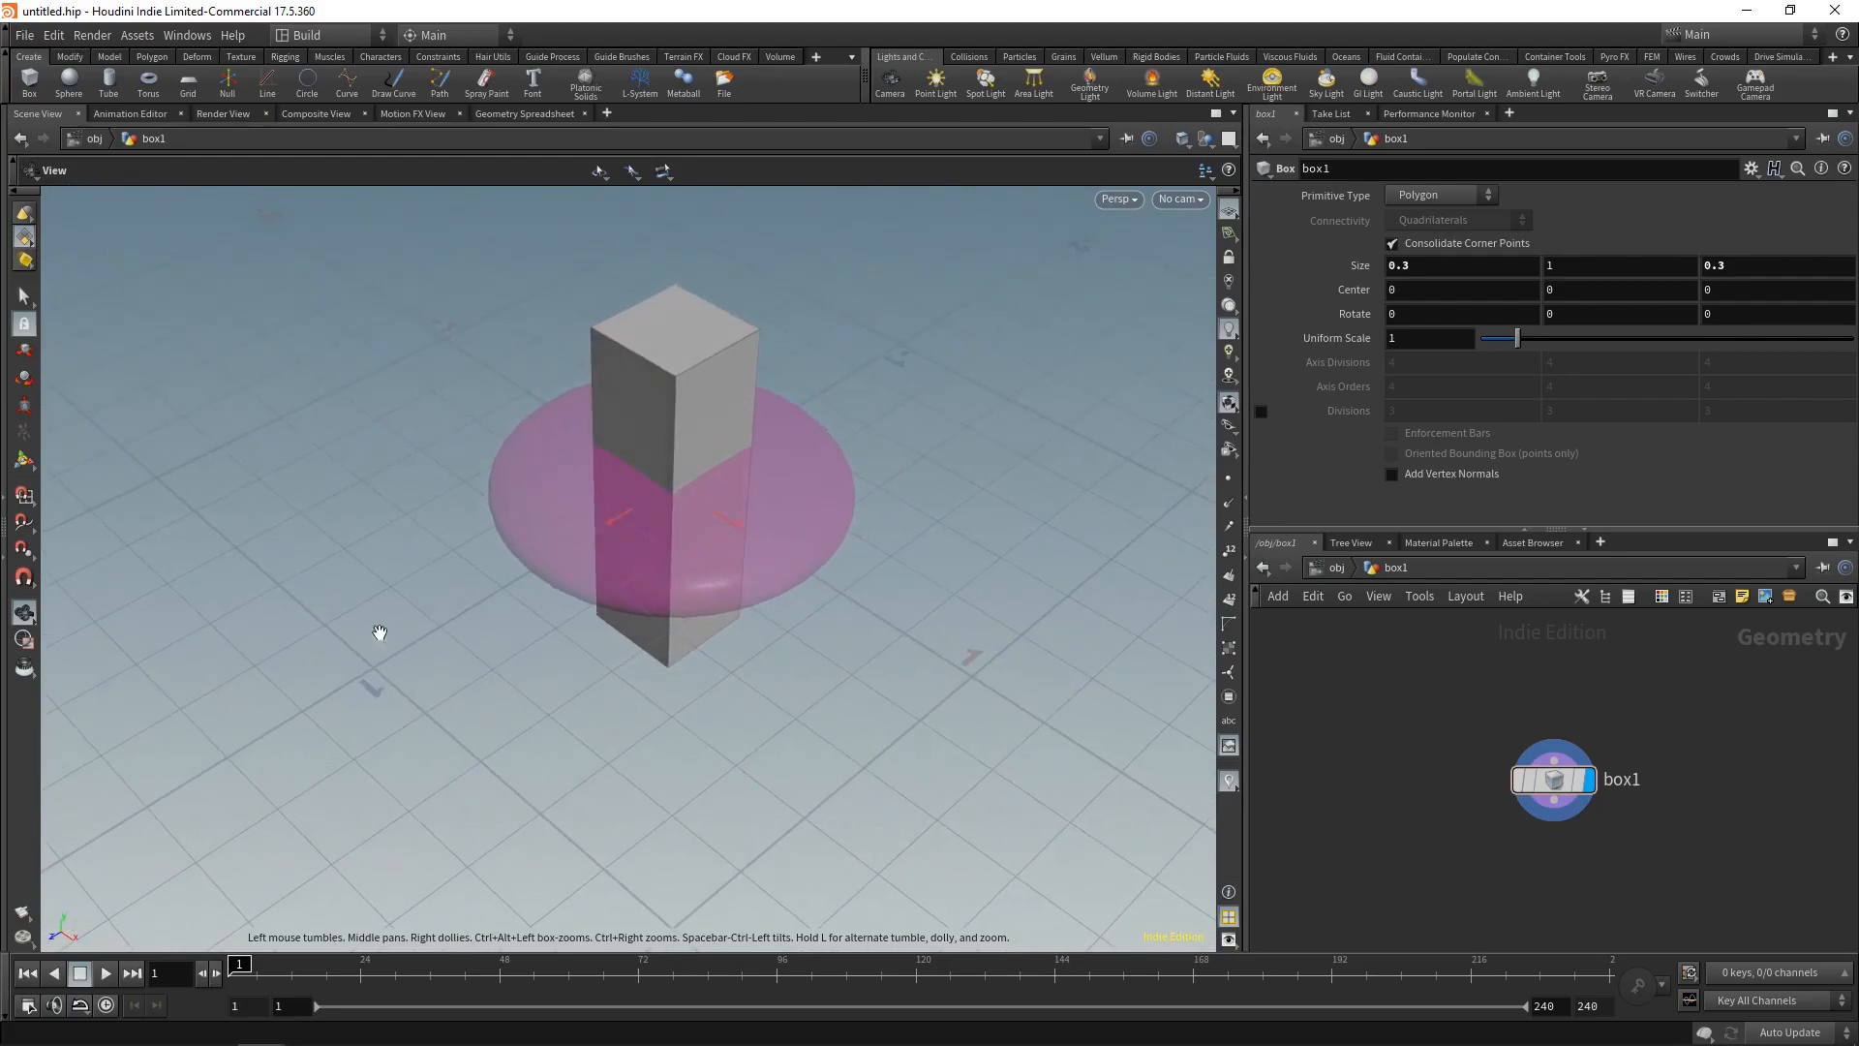
# Step: Add a Transform node below the box1 node and connect box1's output to it
pyautogui.scroll(-2, 1550, 775)
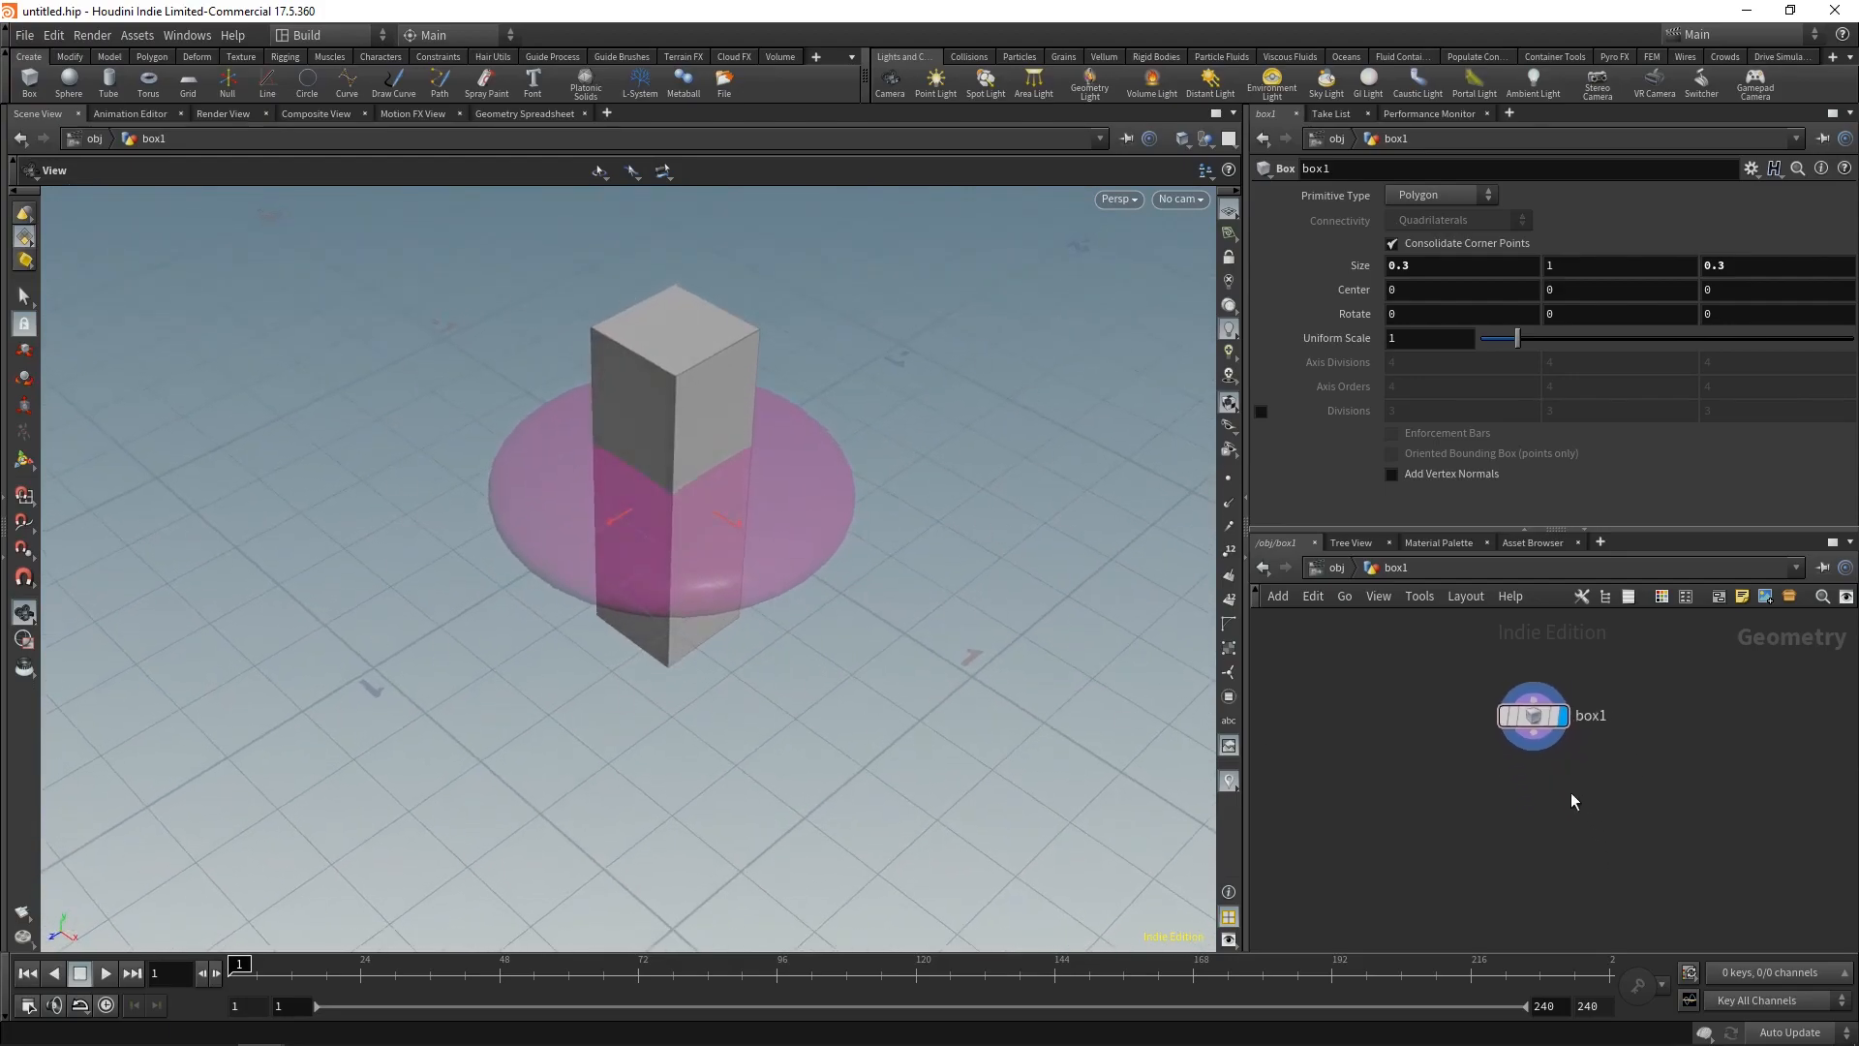
pyautogui.press('Tab')
pyautogui.write('tra')
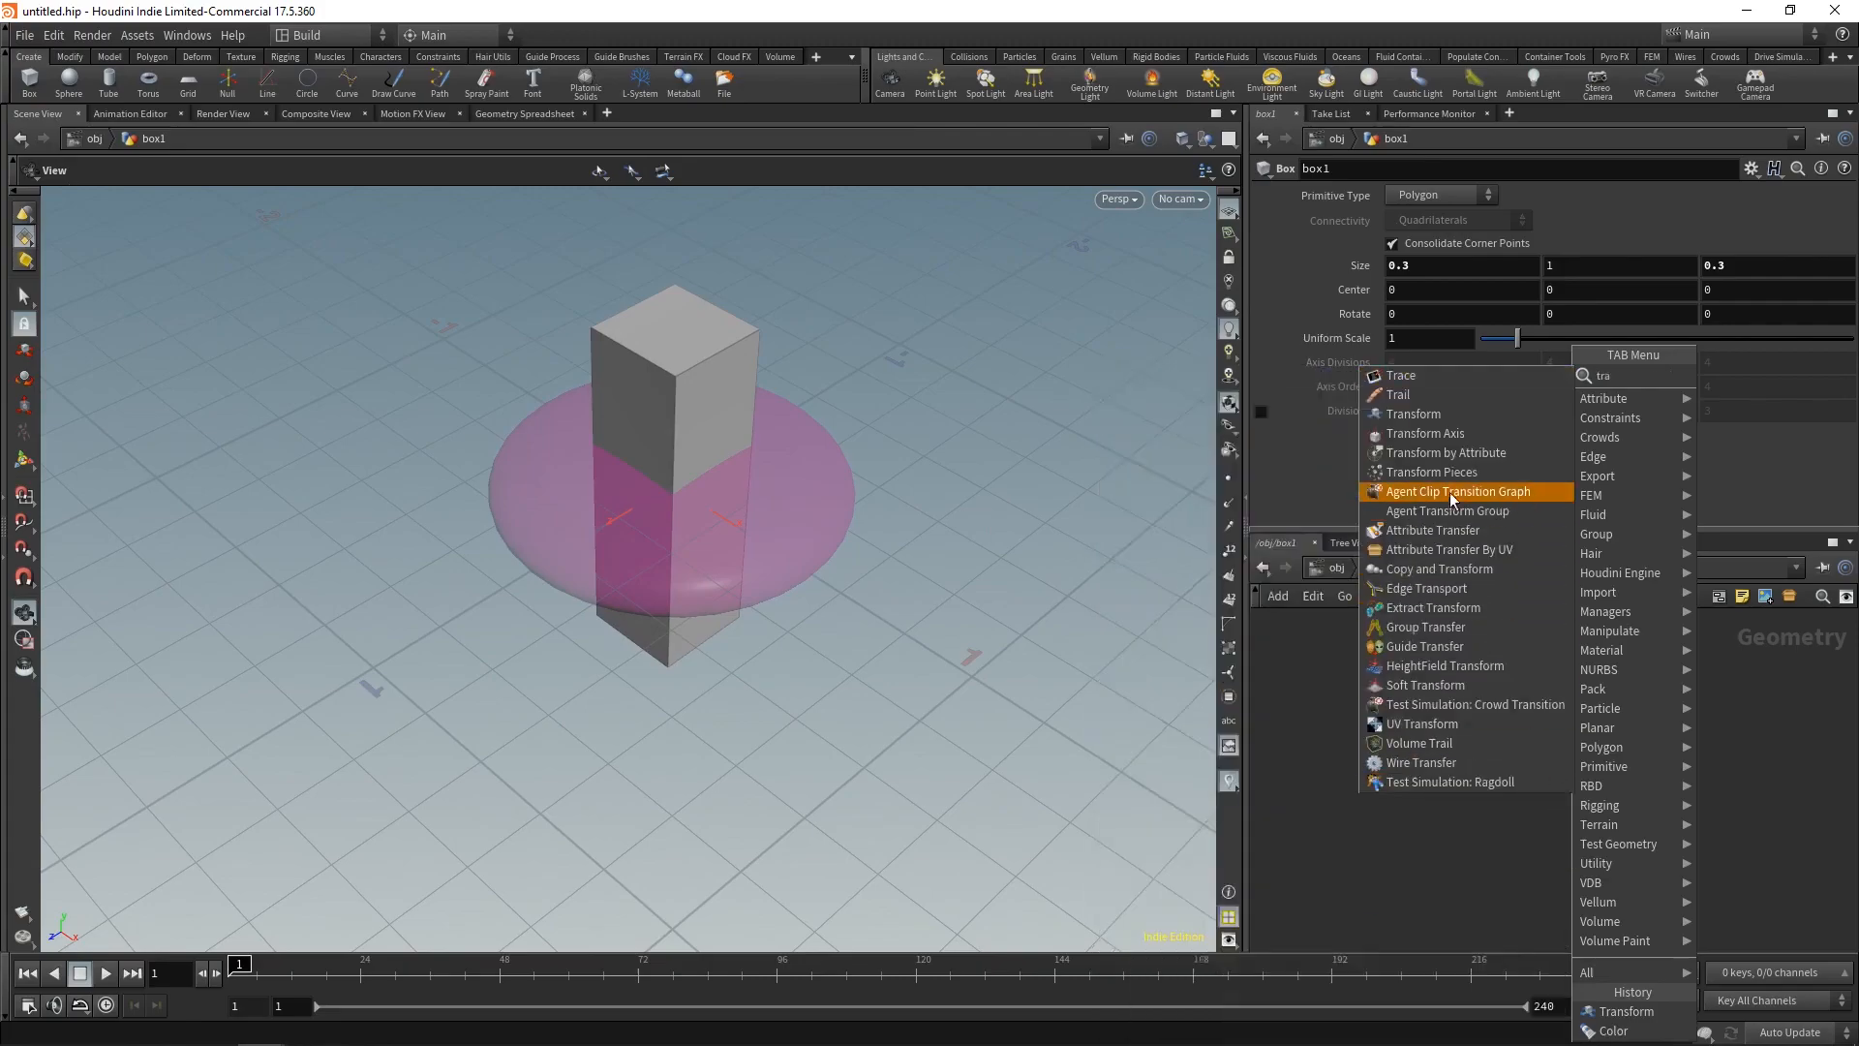
pyautogui.click(1456, 417)
pyautogui.click(1536, 805)
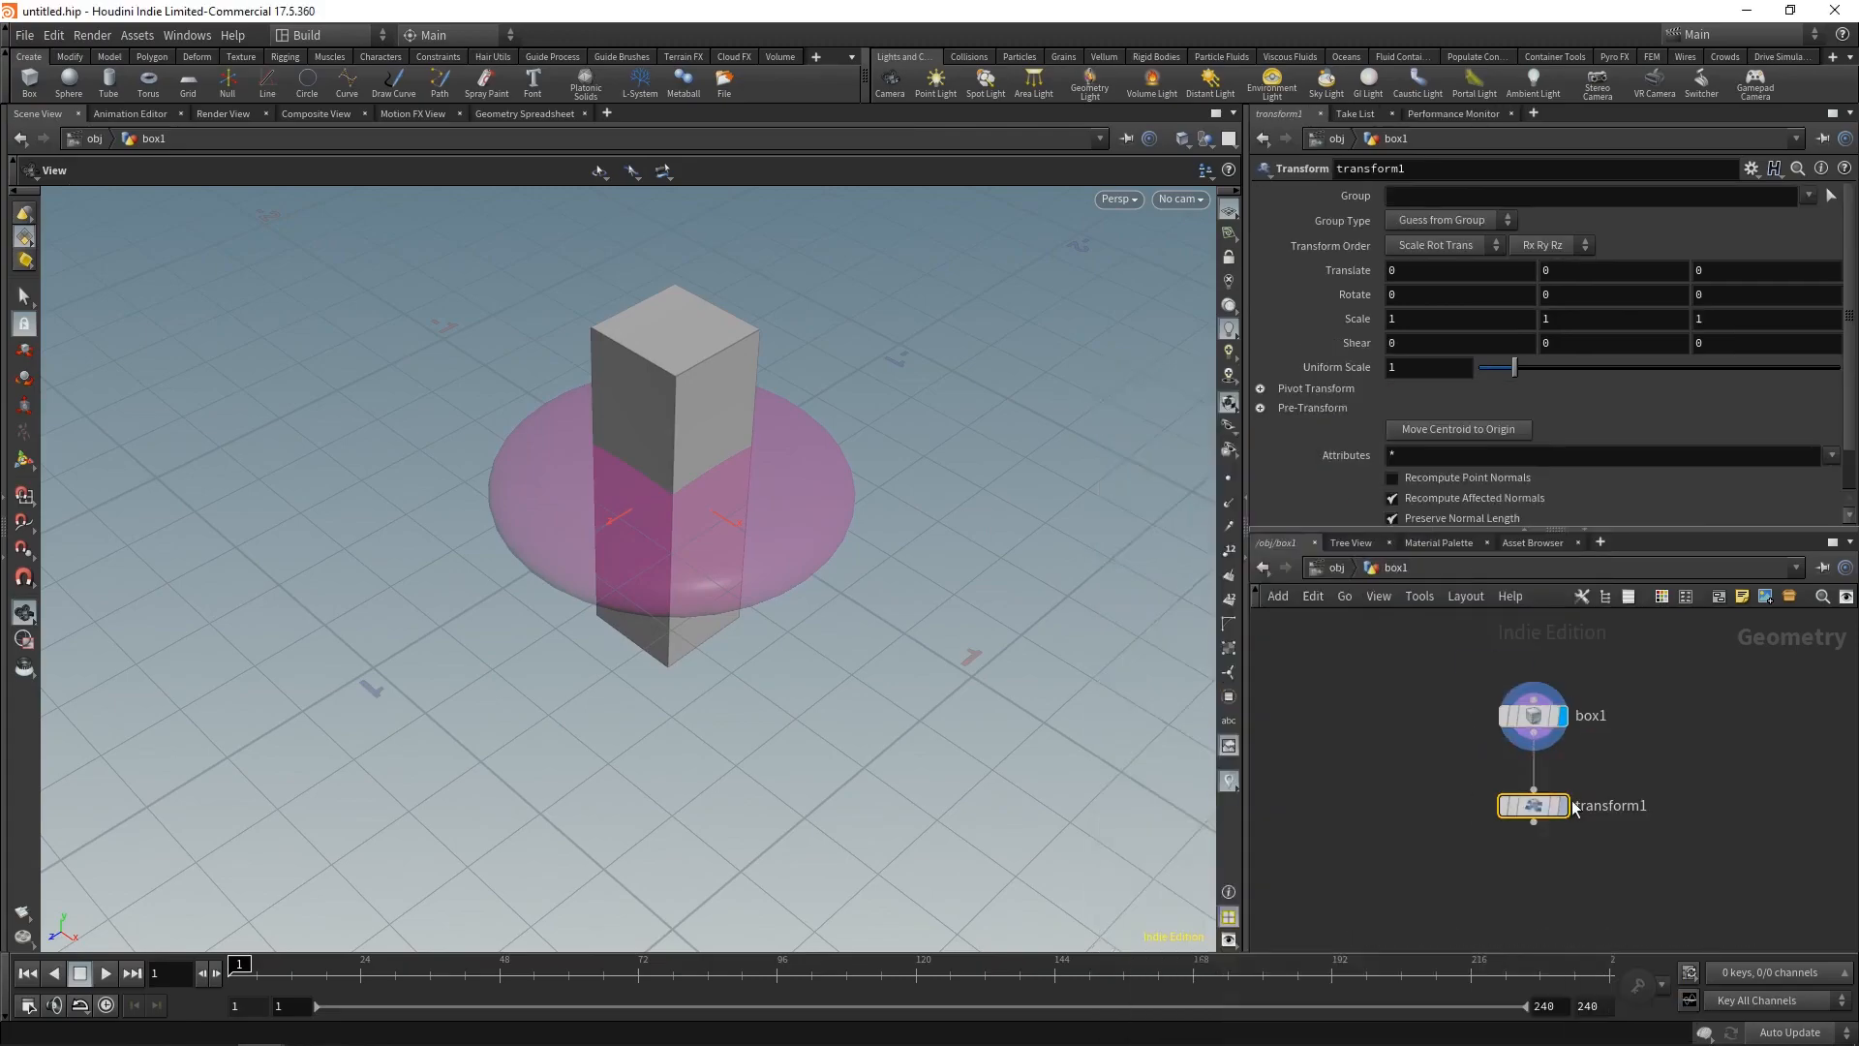
# Step: Display the transform1 node's result and move the box down about 0.583 units in Y, under the flattened sphere
pyautogui.press('Return')
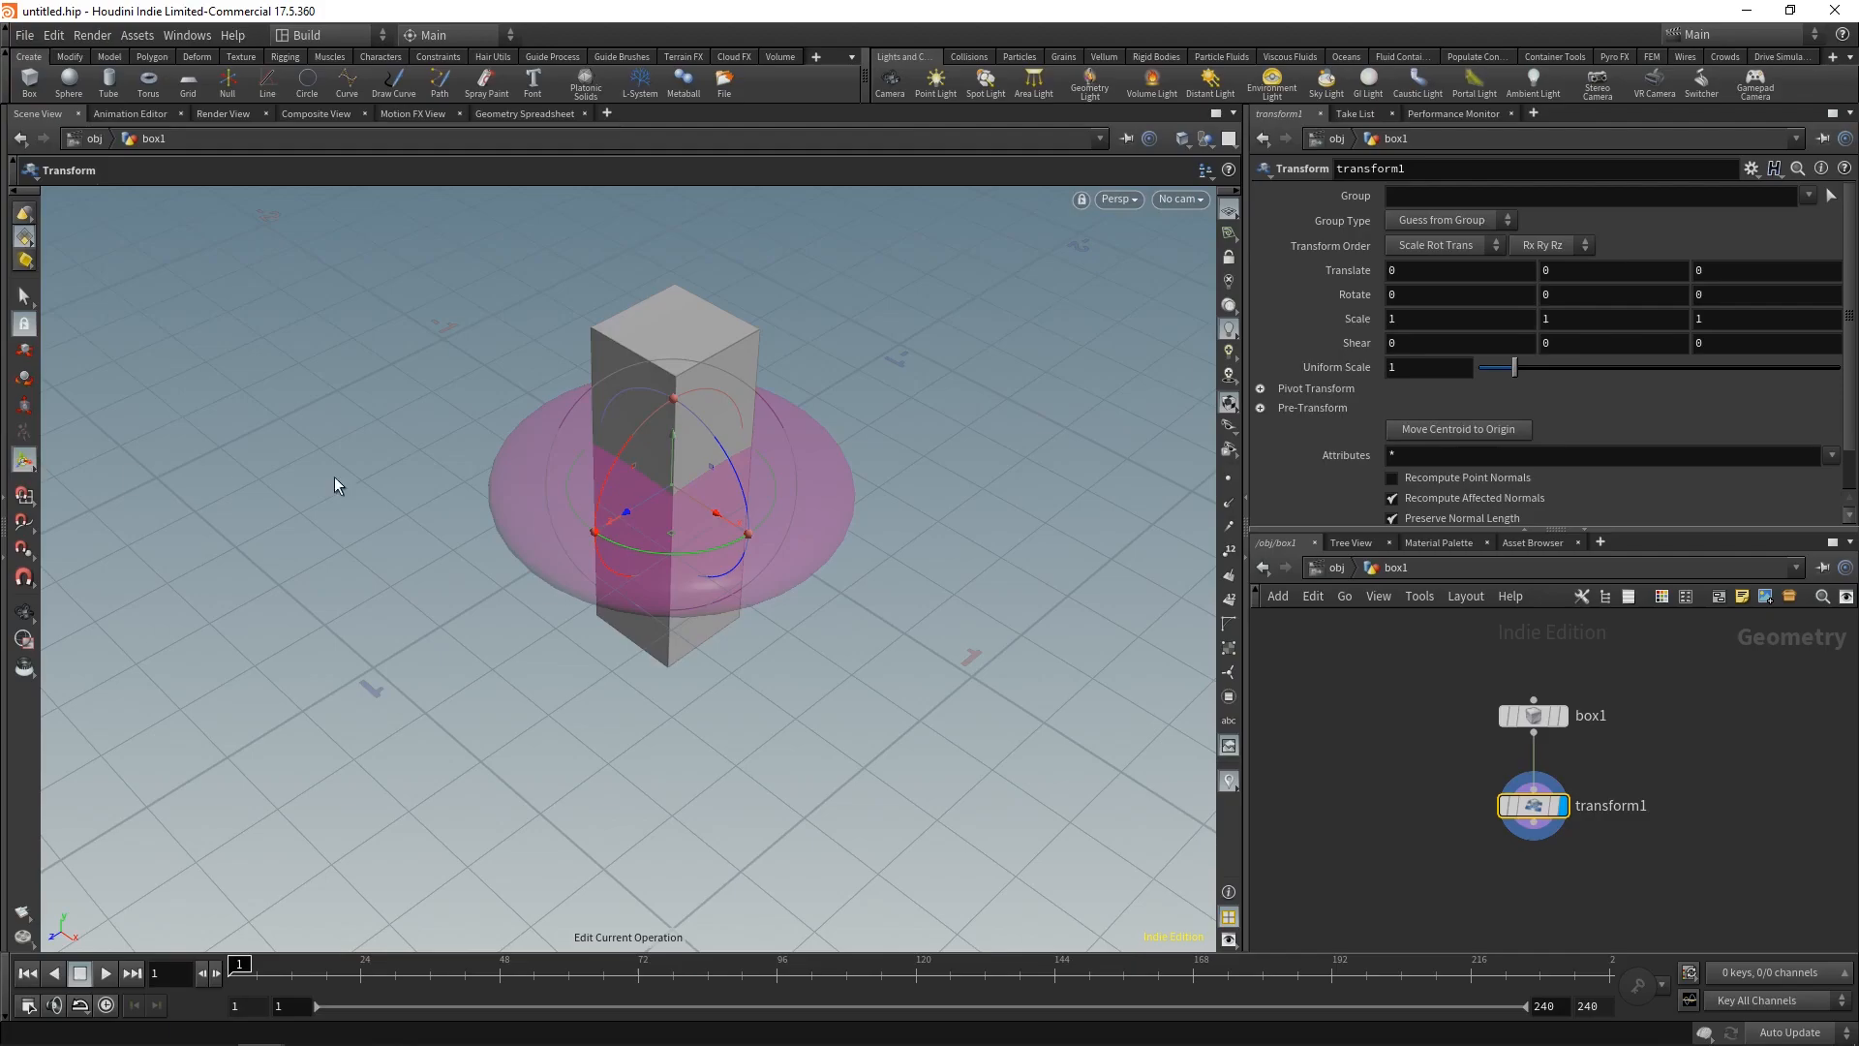
pyautogui.moveTo(704, 510); pyautogui.dragTo(687, 680)
pyautogui.moveTo(794, 598)
pyautogui.keyDown('alt'); pyautogui.mouseDown()
pyautogui.moveTo(801, 707)
pyautogui.moveTo(753, 324)
pyautogui.moveTo(792, 596)
pyautogui.moveTo(747, 590)
pyautogui.moveTo(771, 557)
pyautogui.moveTo(803, 578)
pyautogui.mouseUp(); pyautogui.keyUp('alt')
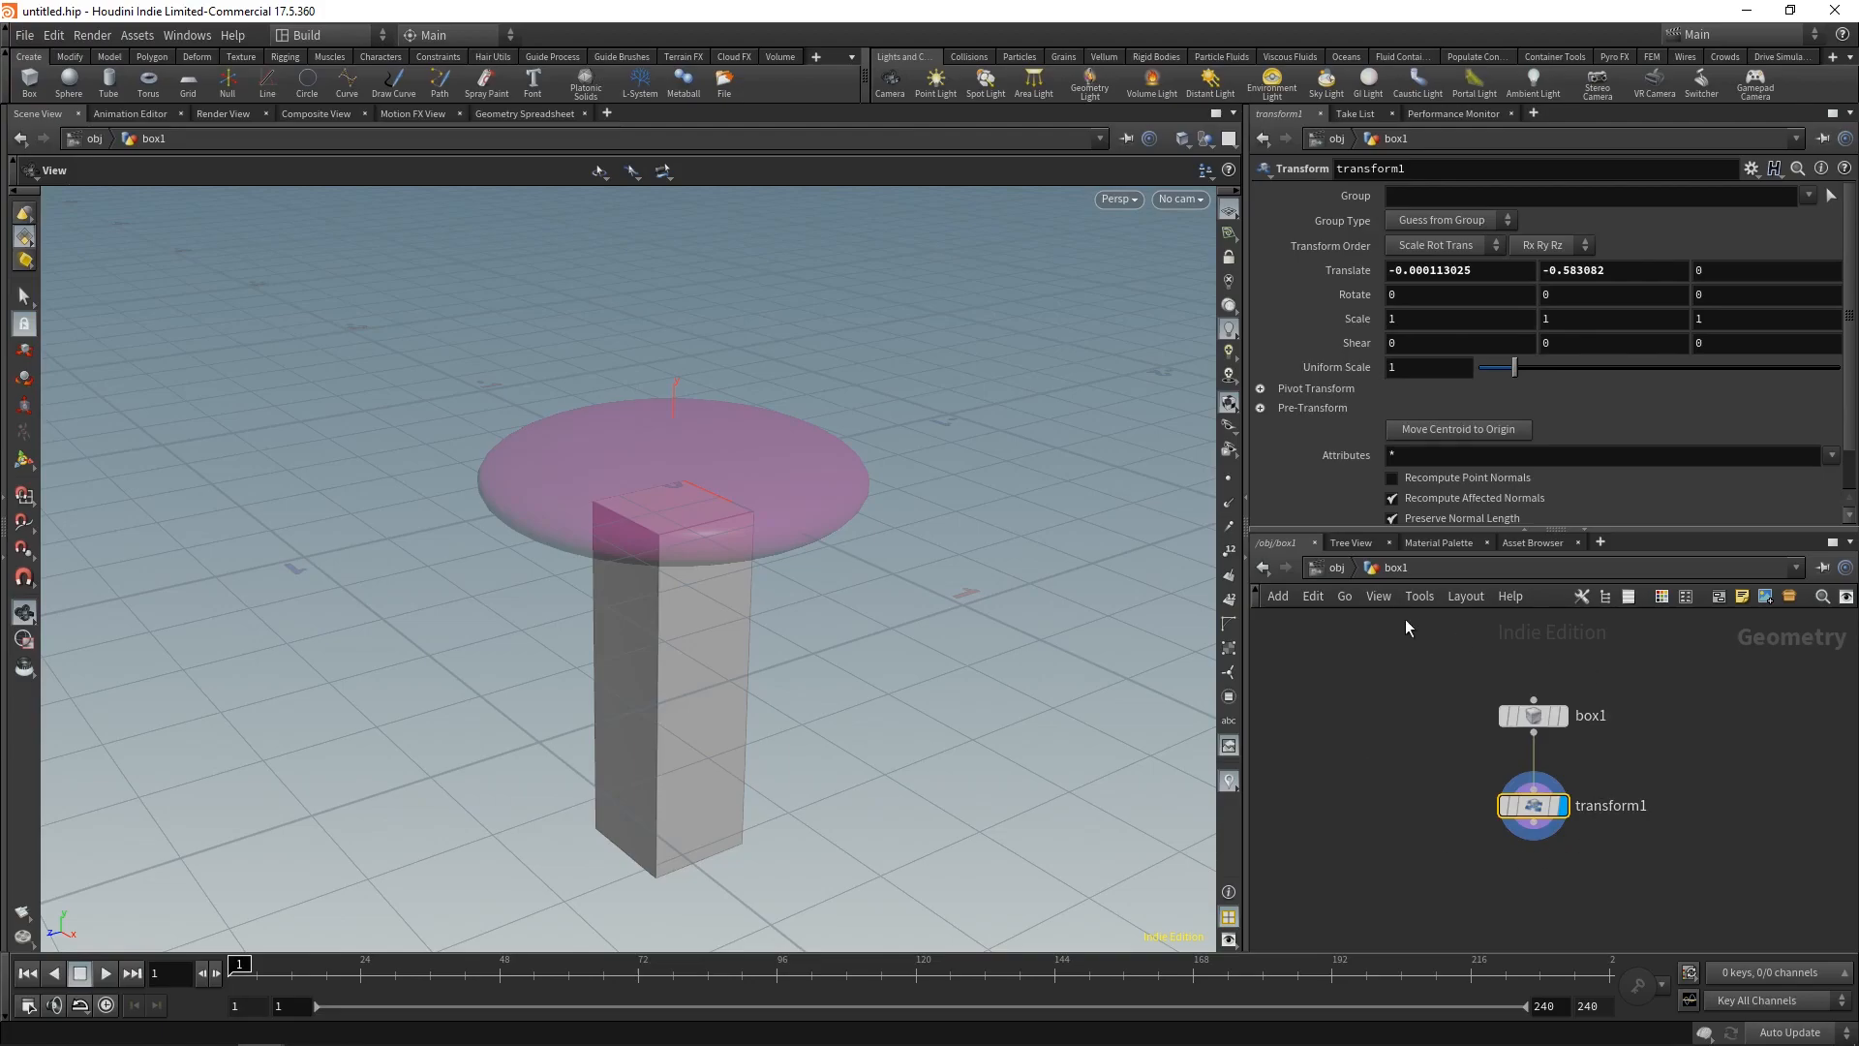
# Step: Return from the box1 network to the object level and clear the node selection
pyautogui.click(1335, 568)
pyautogui.click(1511, 823)
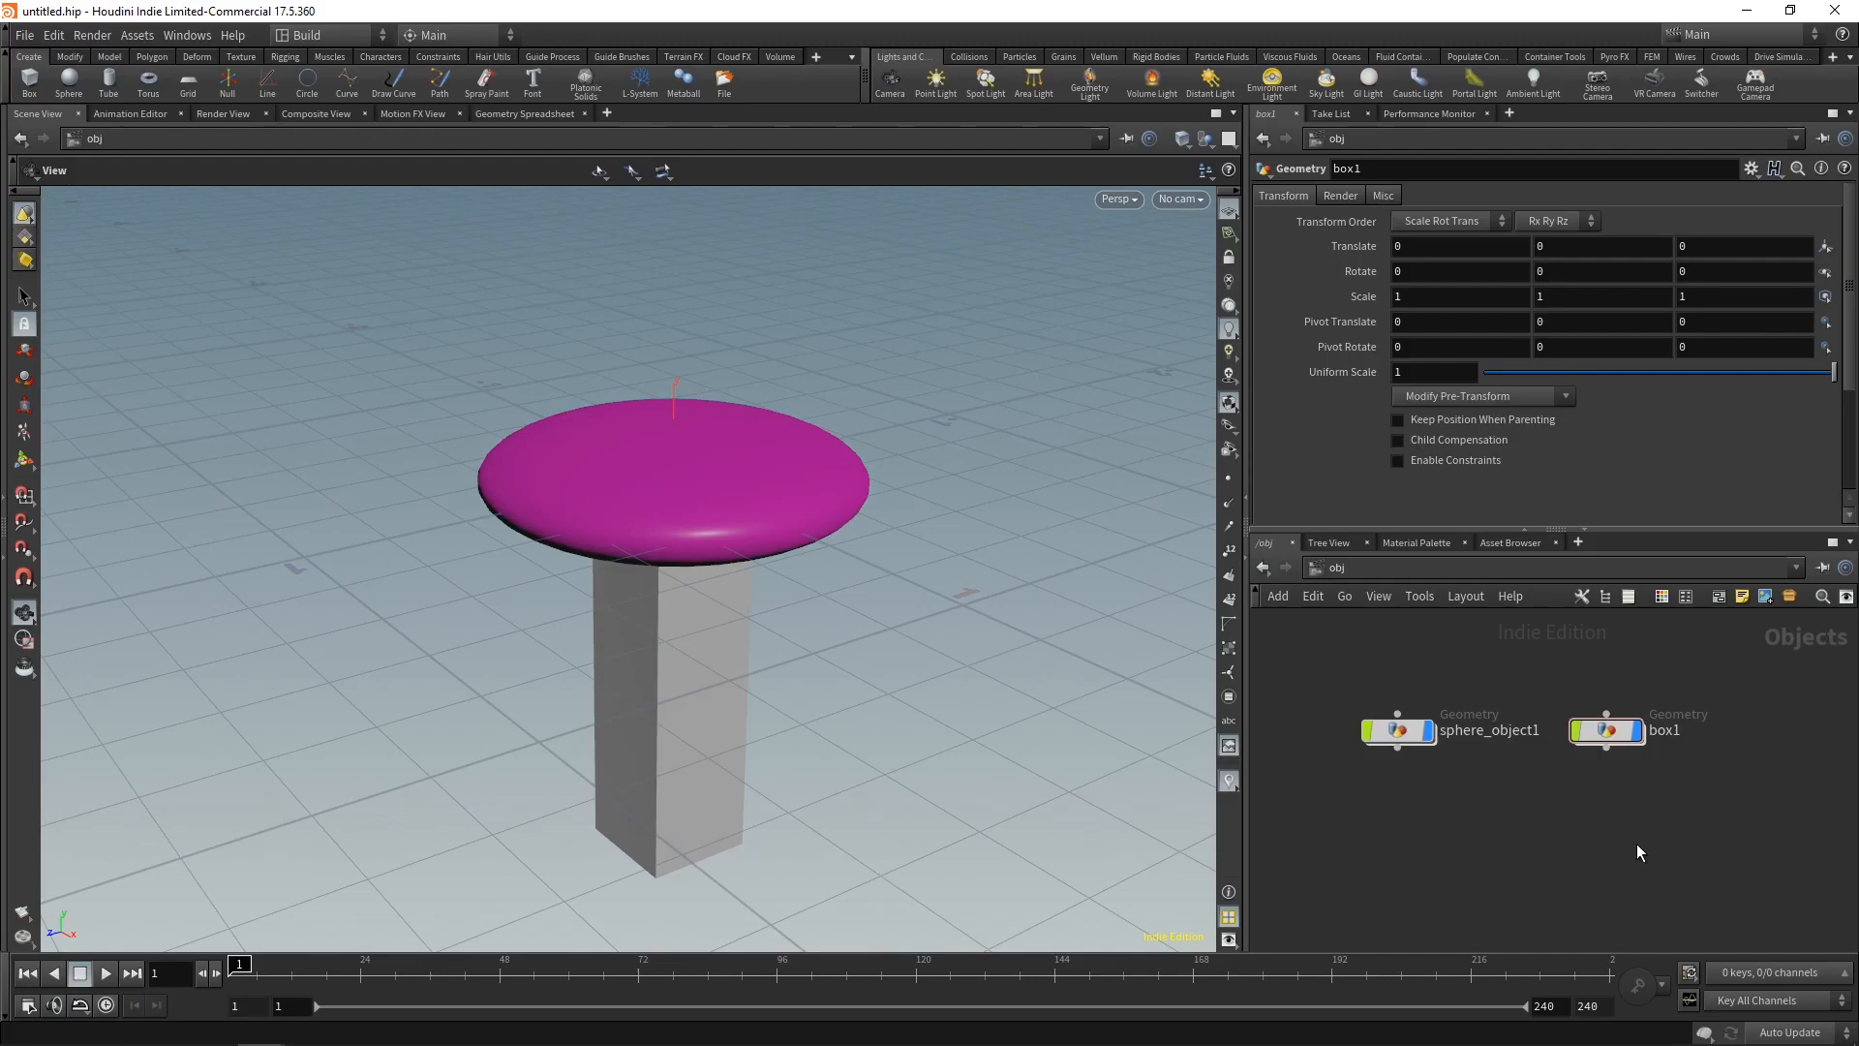
pyautogui.moveTo(1401, 729)
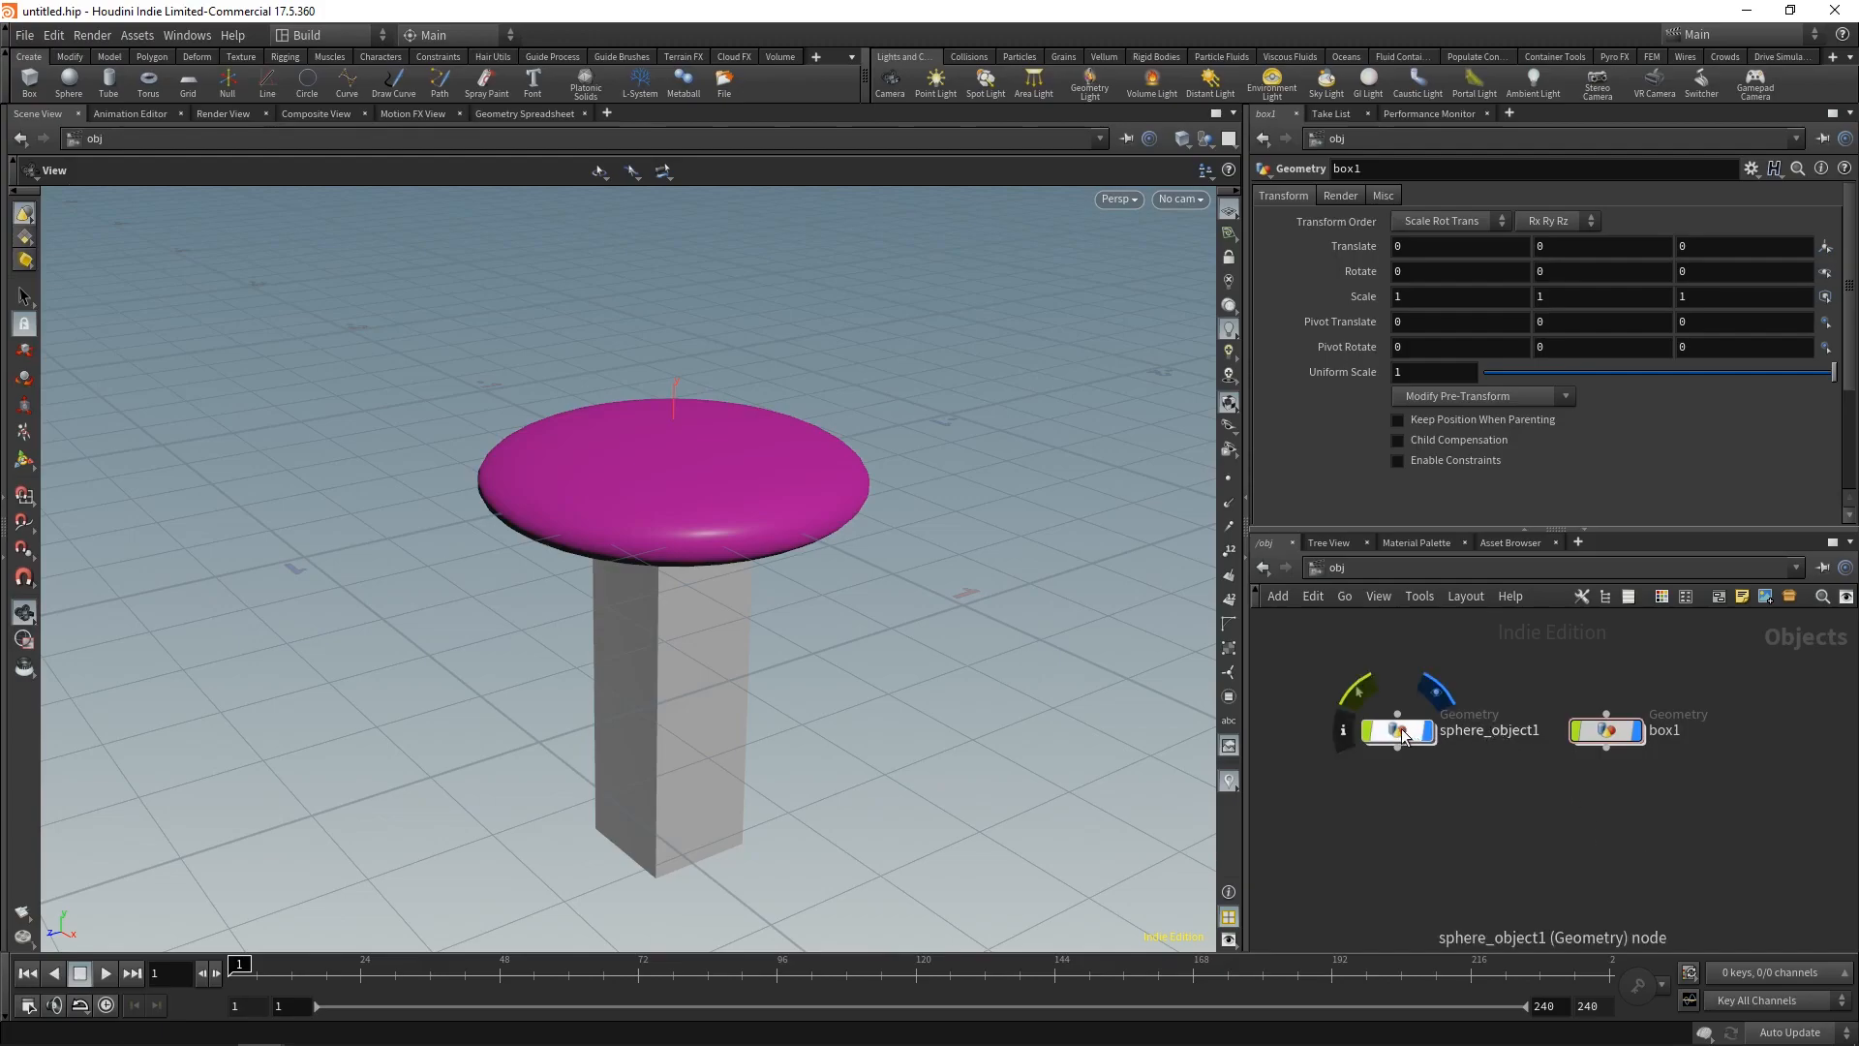
# Step: Open sphere_object1, display the sphere1 node's result instead of transform1, and view it from the object level
pyautogui.doubleClick(1402, 733)
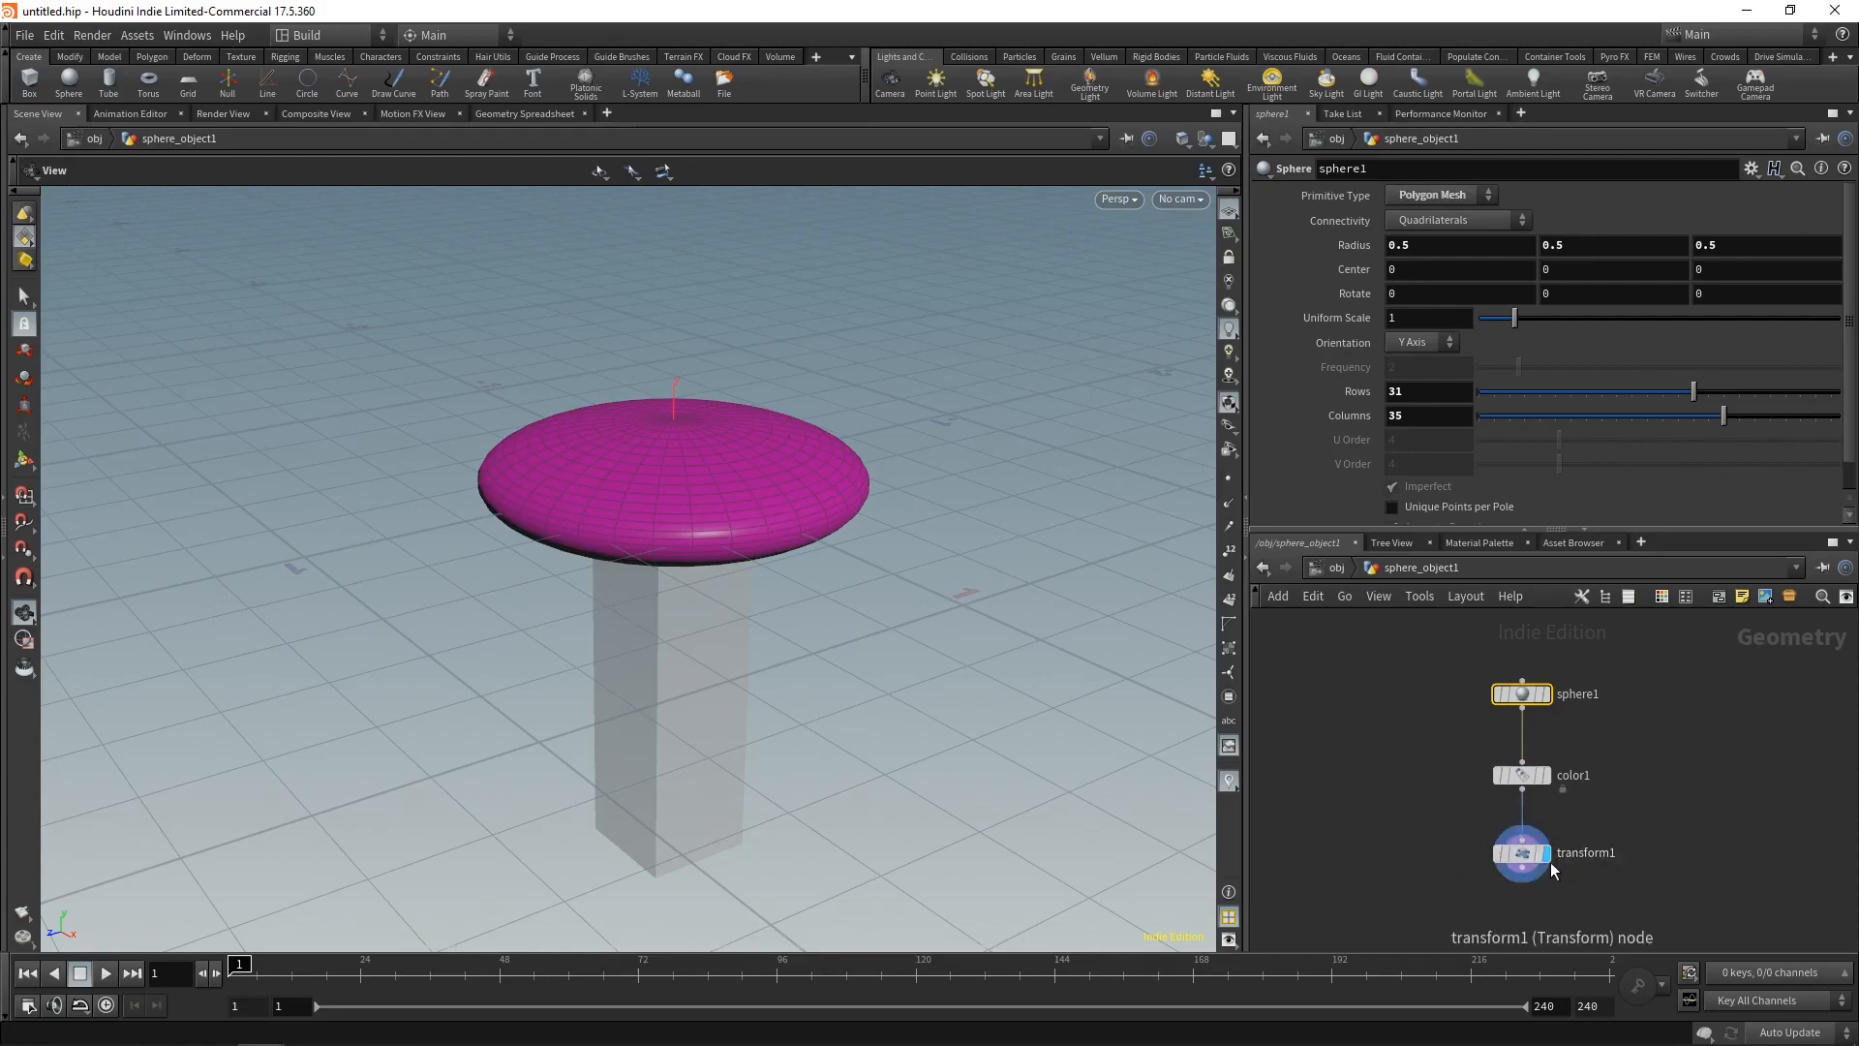
pyautogui.click(1545, 693)
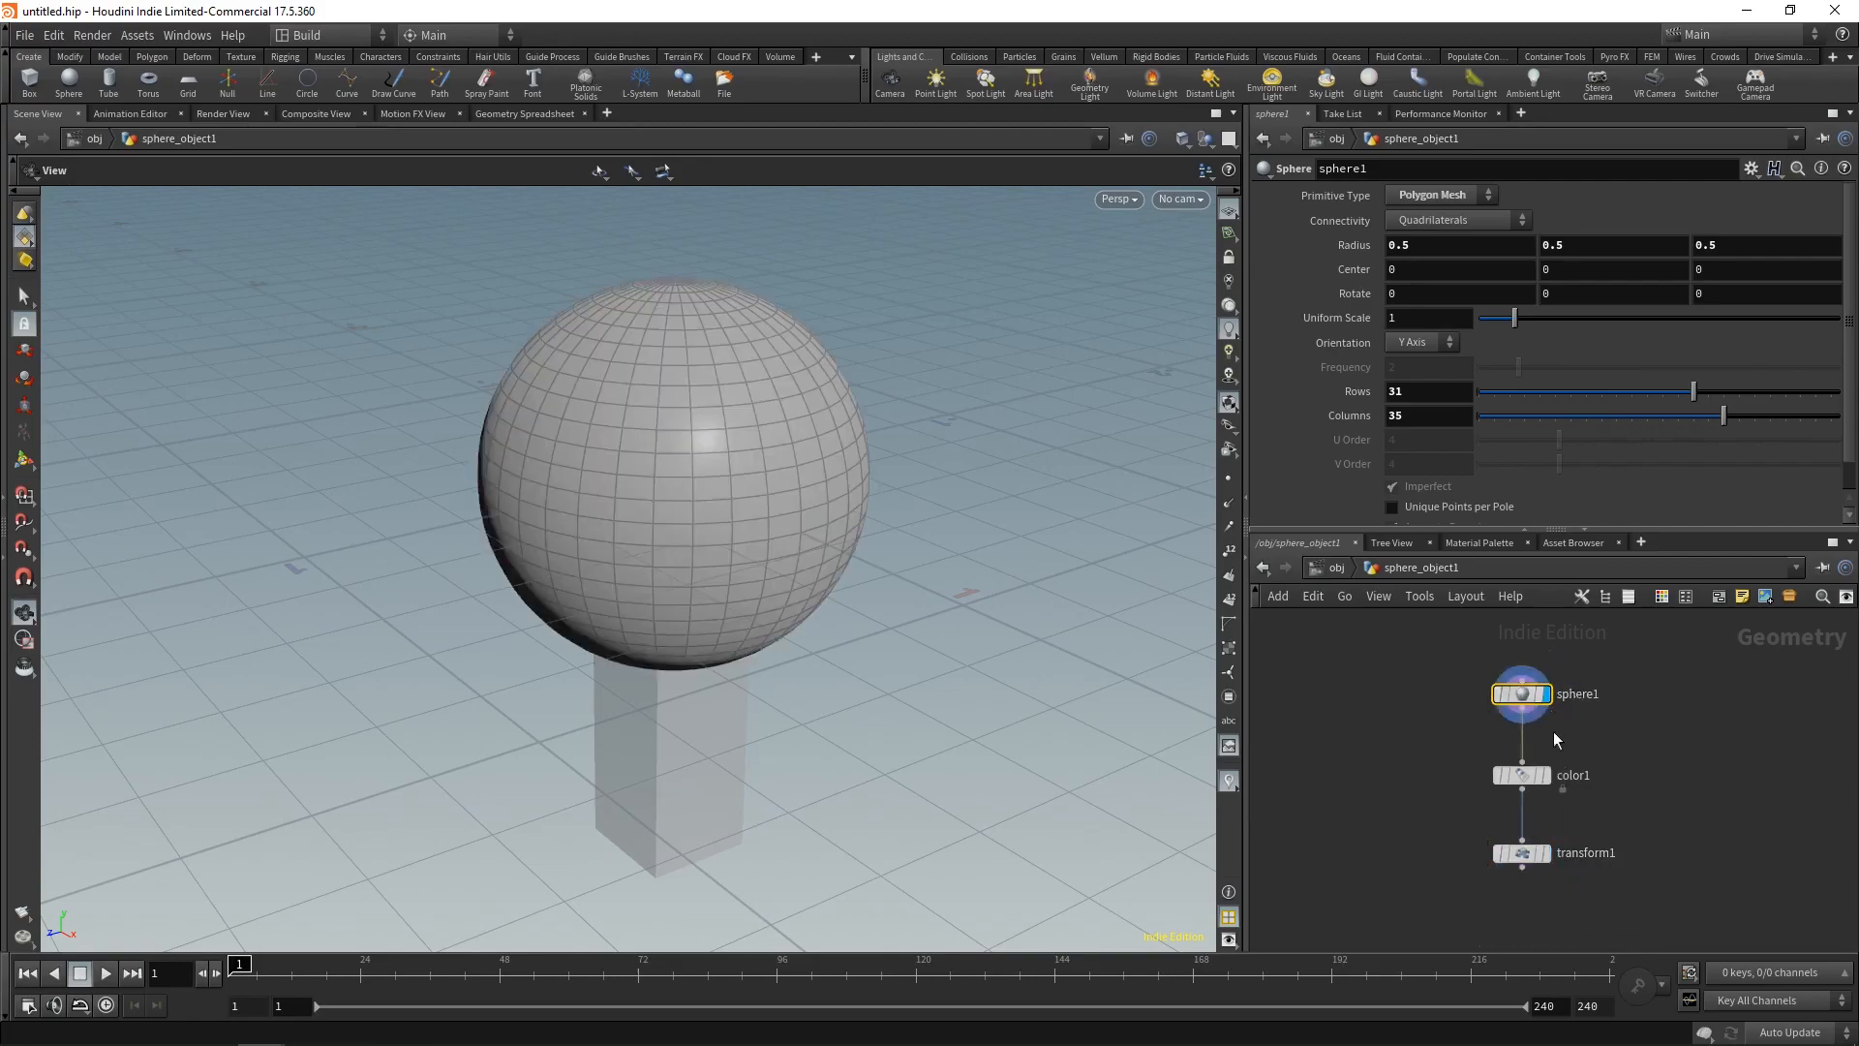
pyautogui.click(1336, 567)
pyautogui.press('Escape')
pyautogui.moveTo(590, 441); pyautogui.dragTo(392, 507)
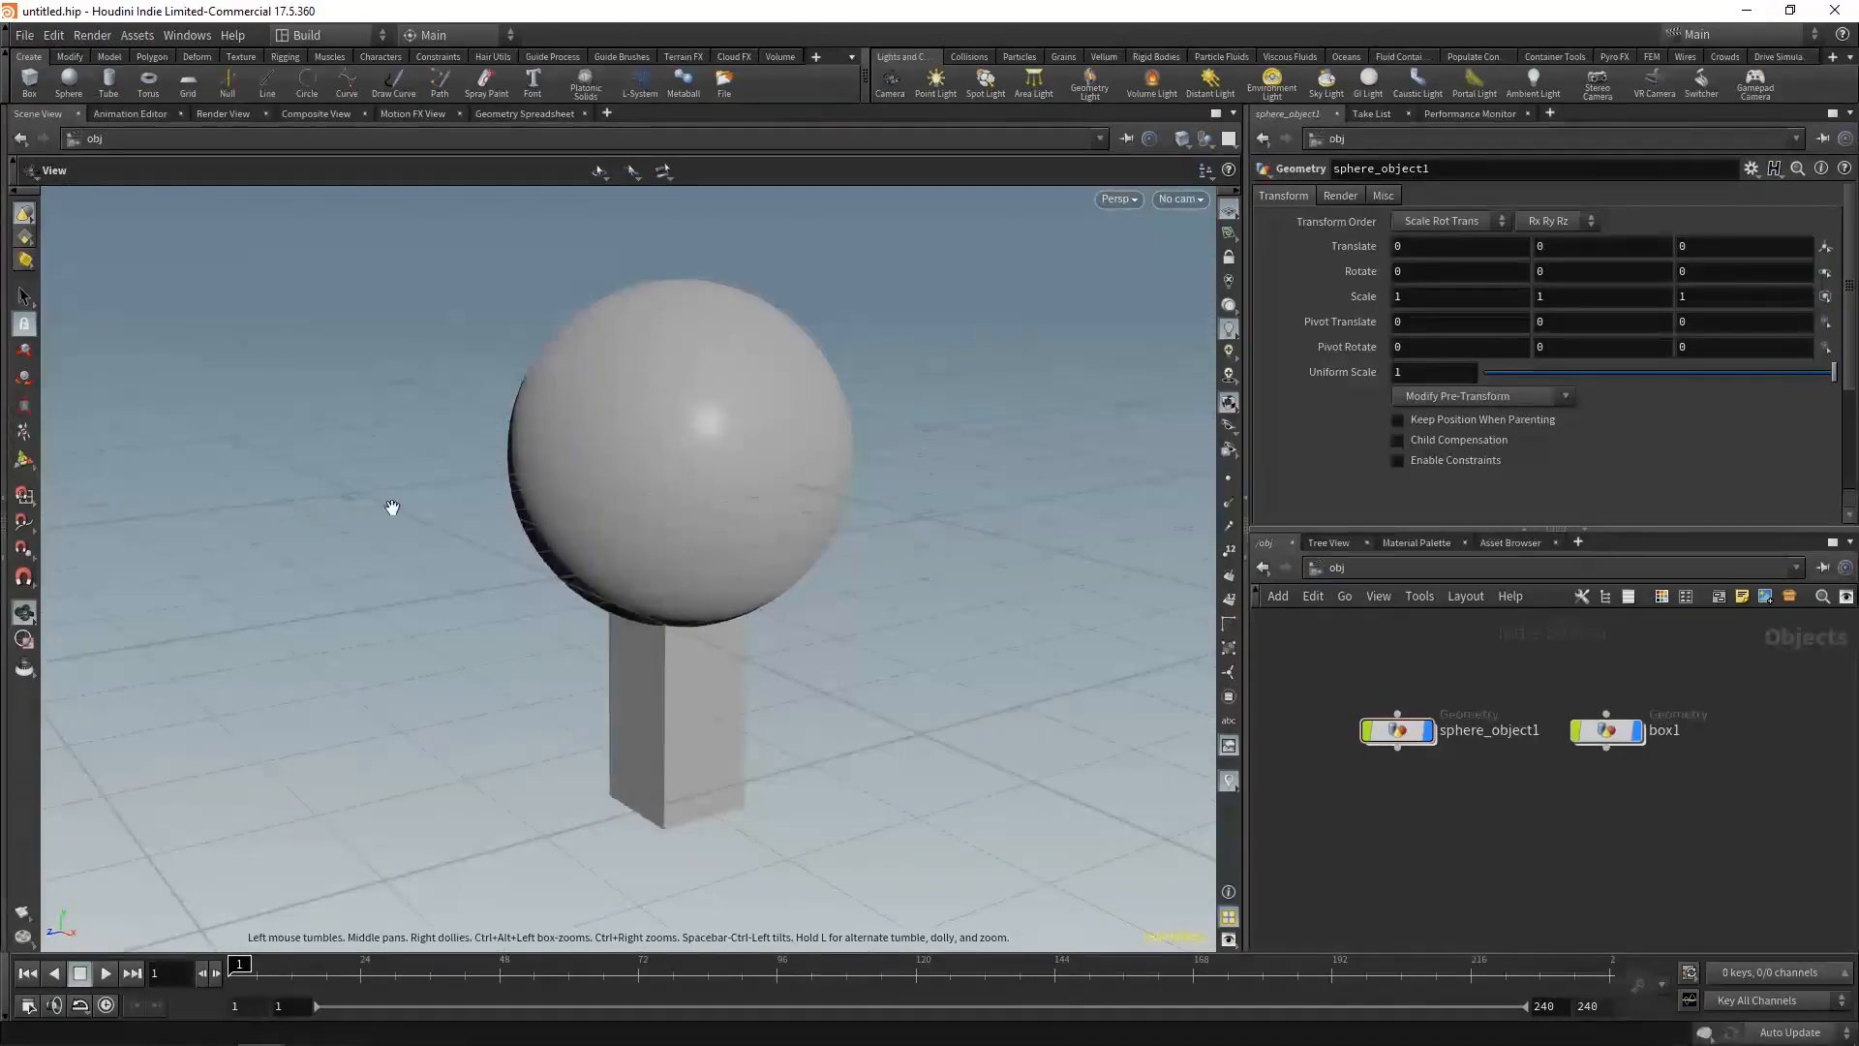
# Step: Restore the display to transform1 inside sphere_object1 and go back to the object level
pyautogui.doubleClick(1397, 728)
pyautogui.click(1336, 568)
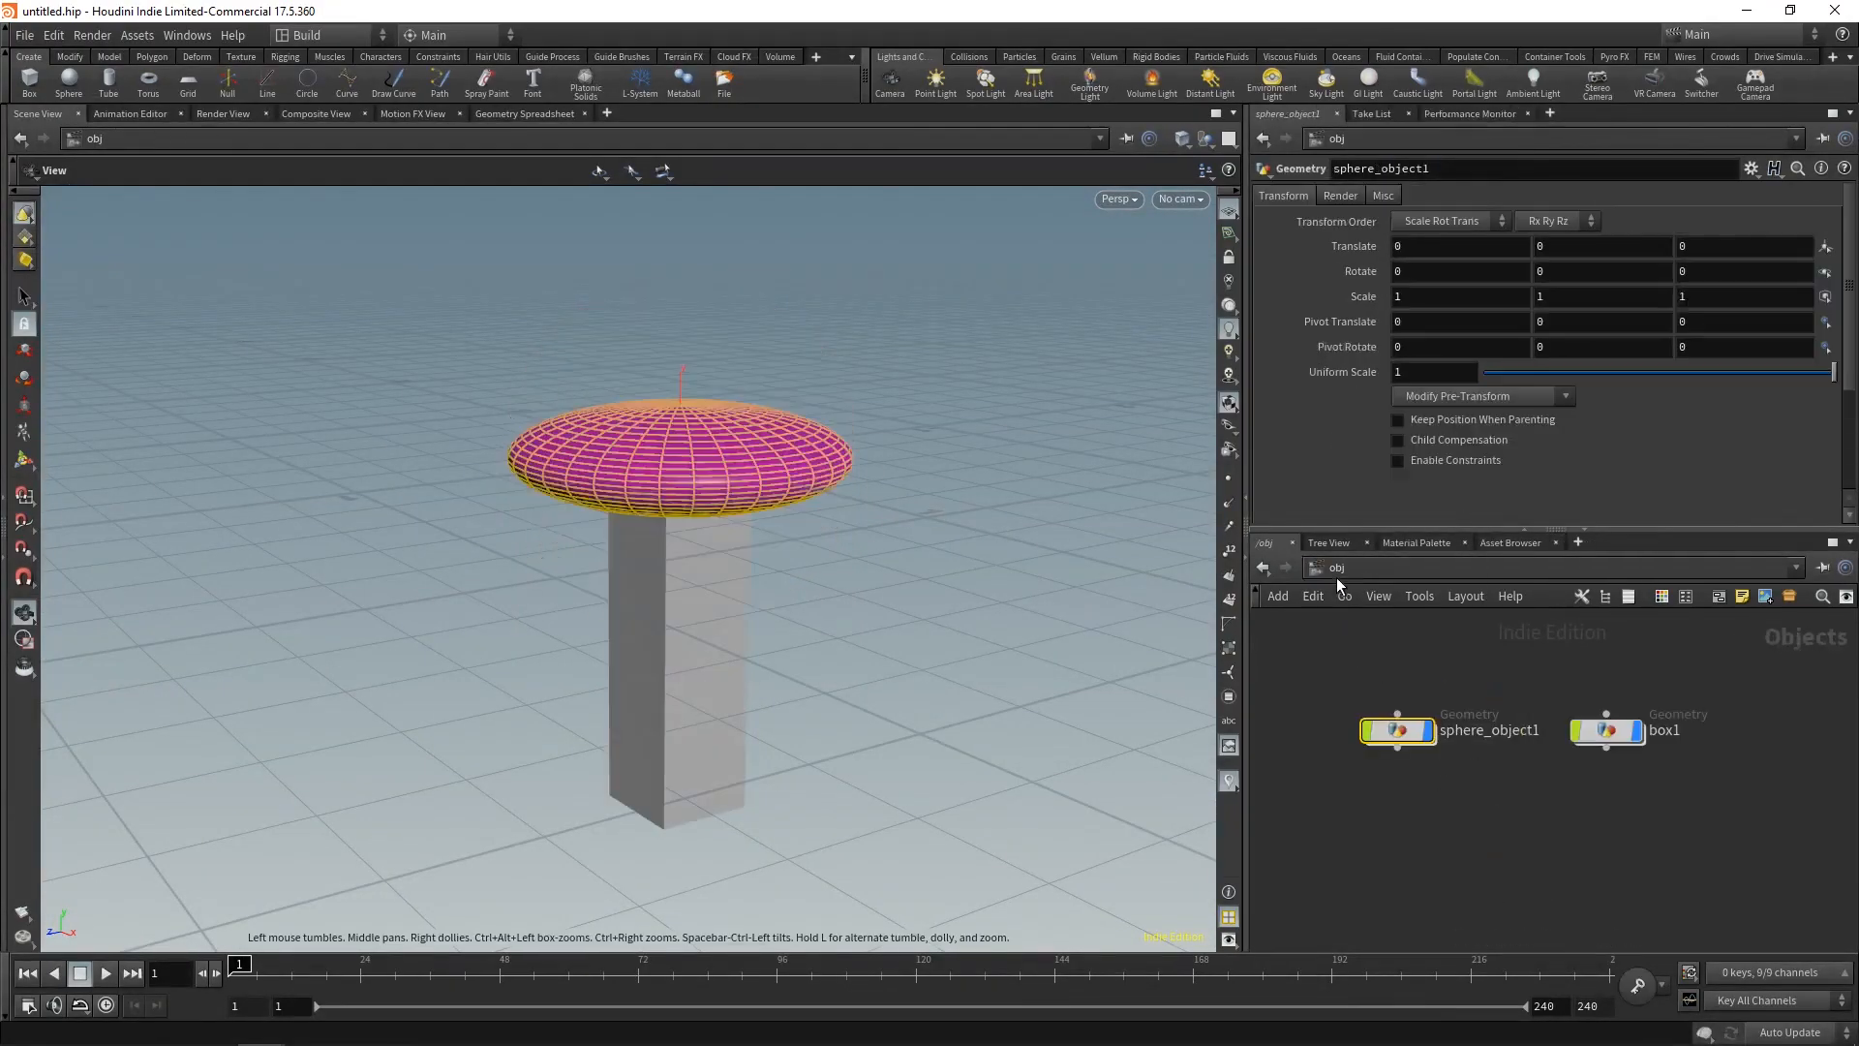
# Step: Look at the node network inside the box1 object and return to the object level
pyautogui.doubleClick(1620, 737)
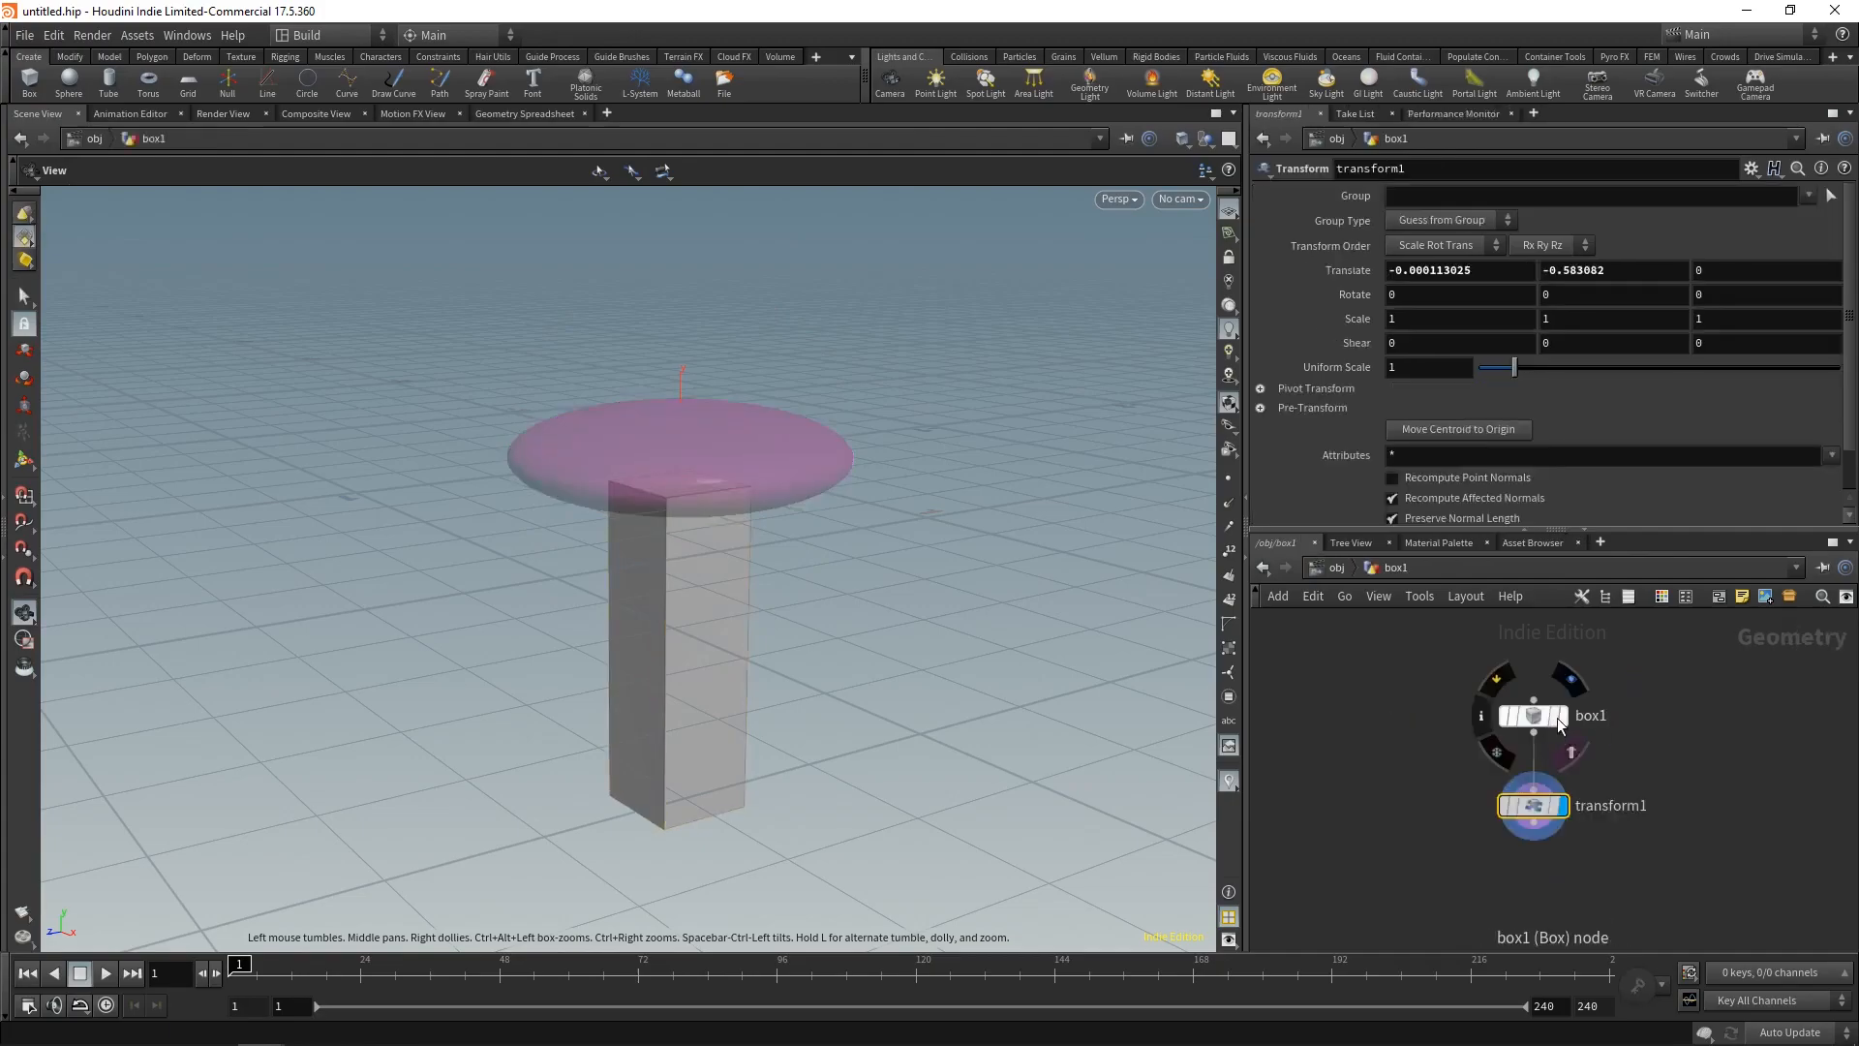
pyautogui.press('u')
# Step: Hide the box1 and sphere_object1 objects in the viewport, and show both again
pyautogui.click(1666, 732)
pyautogui.click(1432, 734)
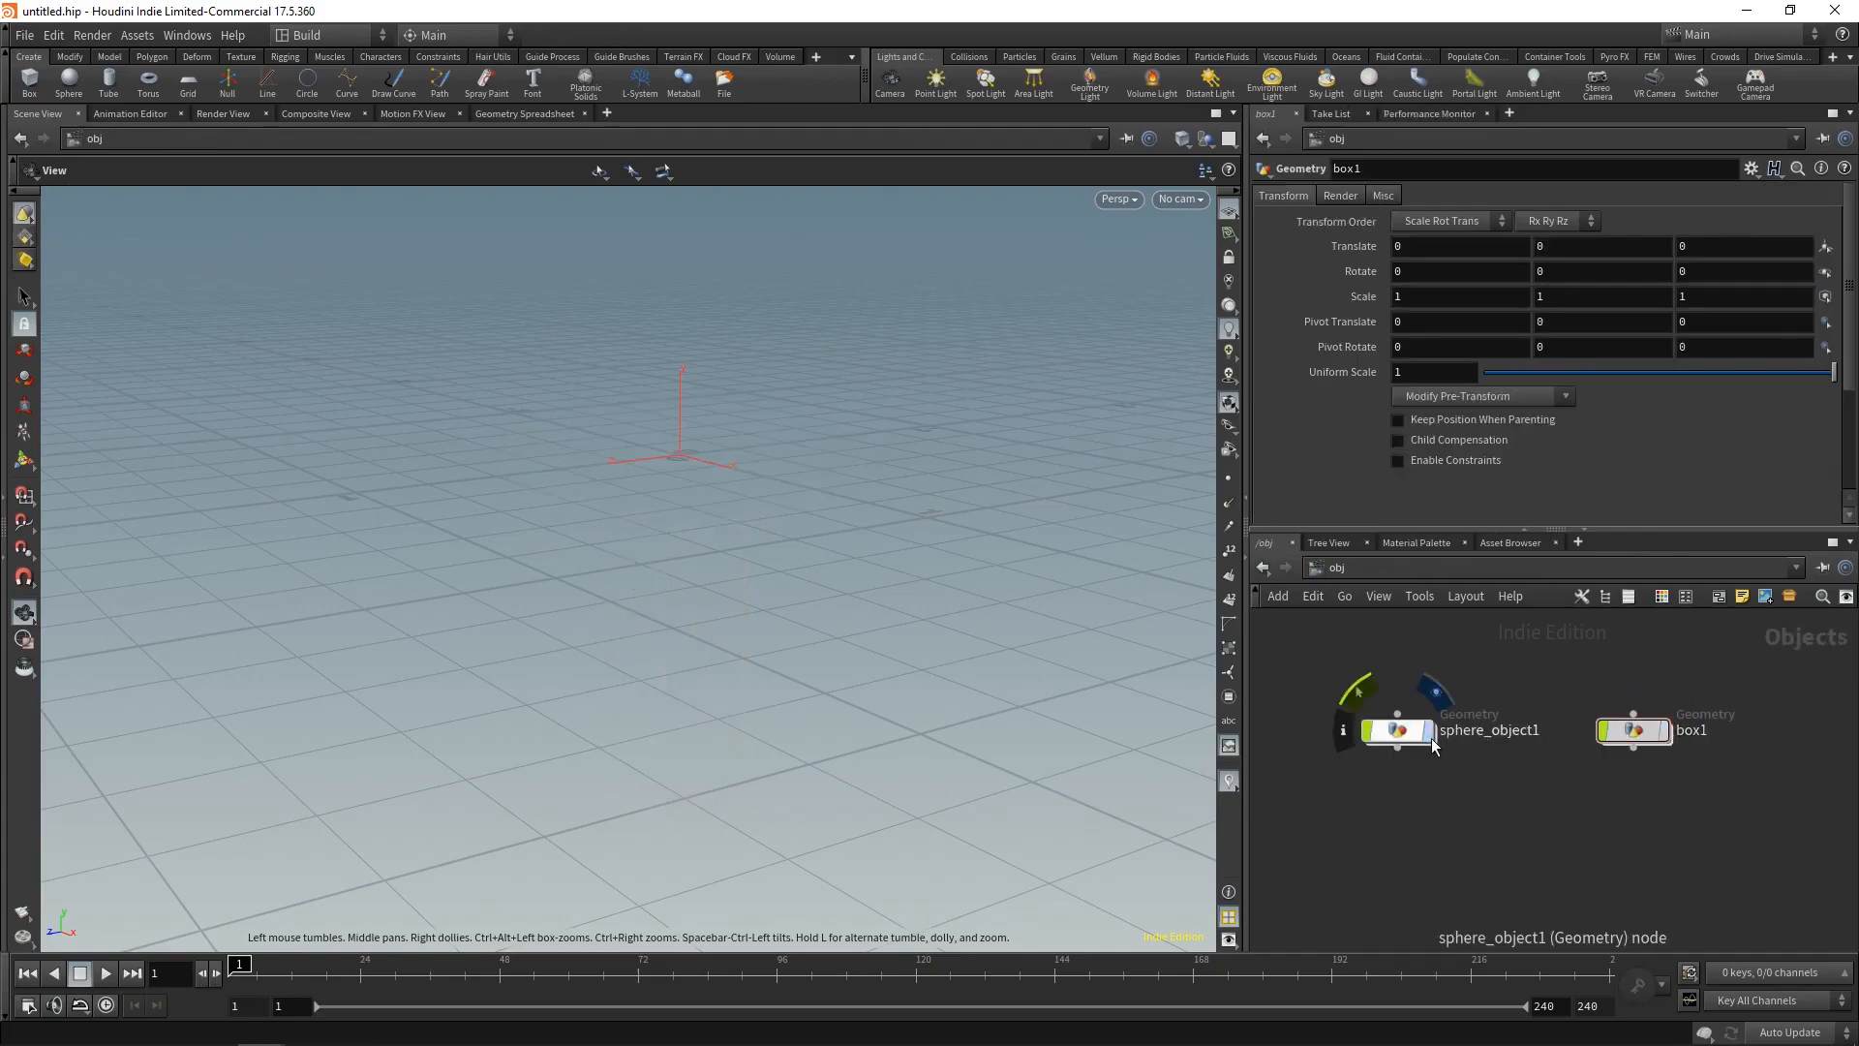
pyautogui.click(1431, 734)
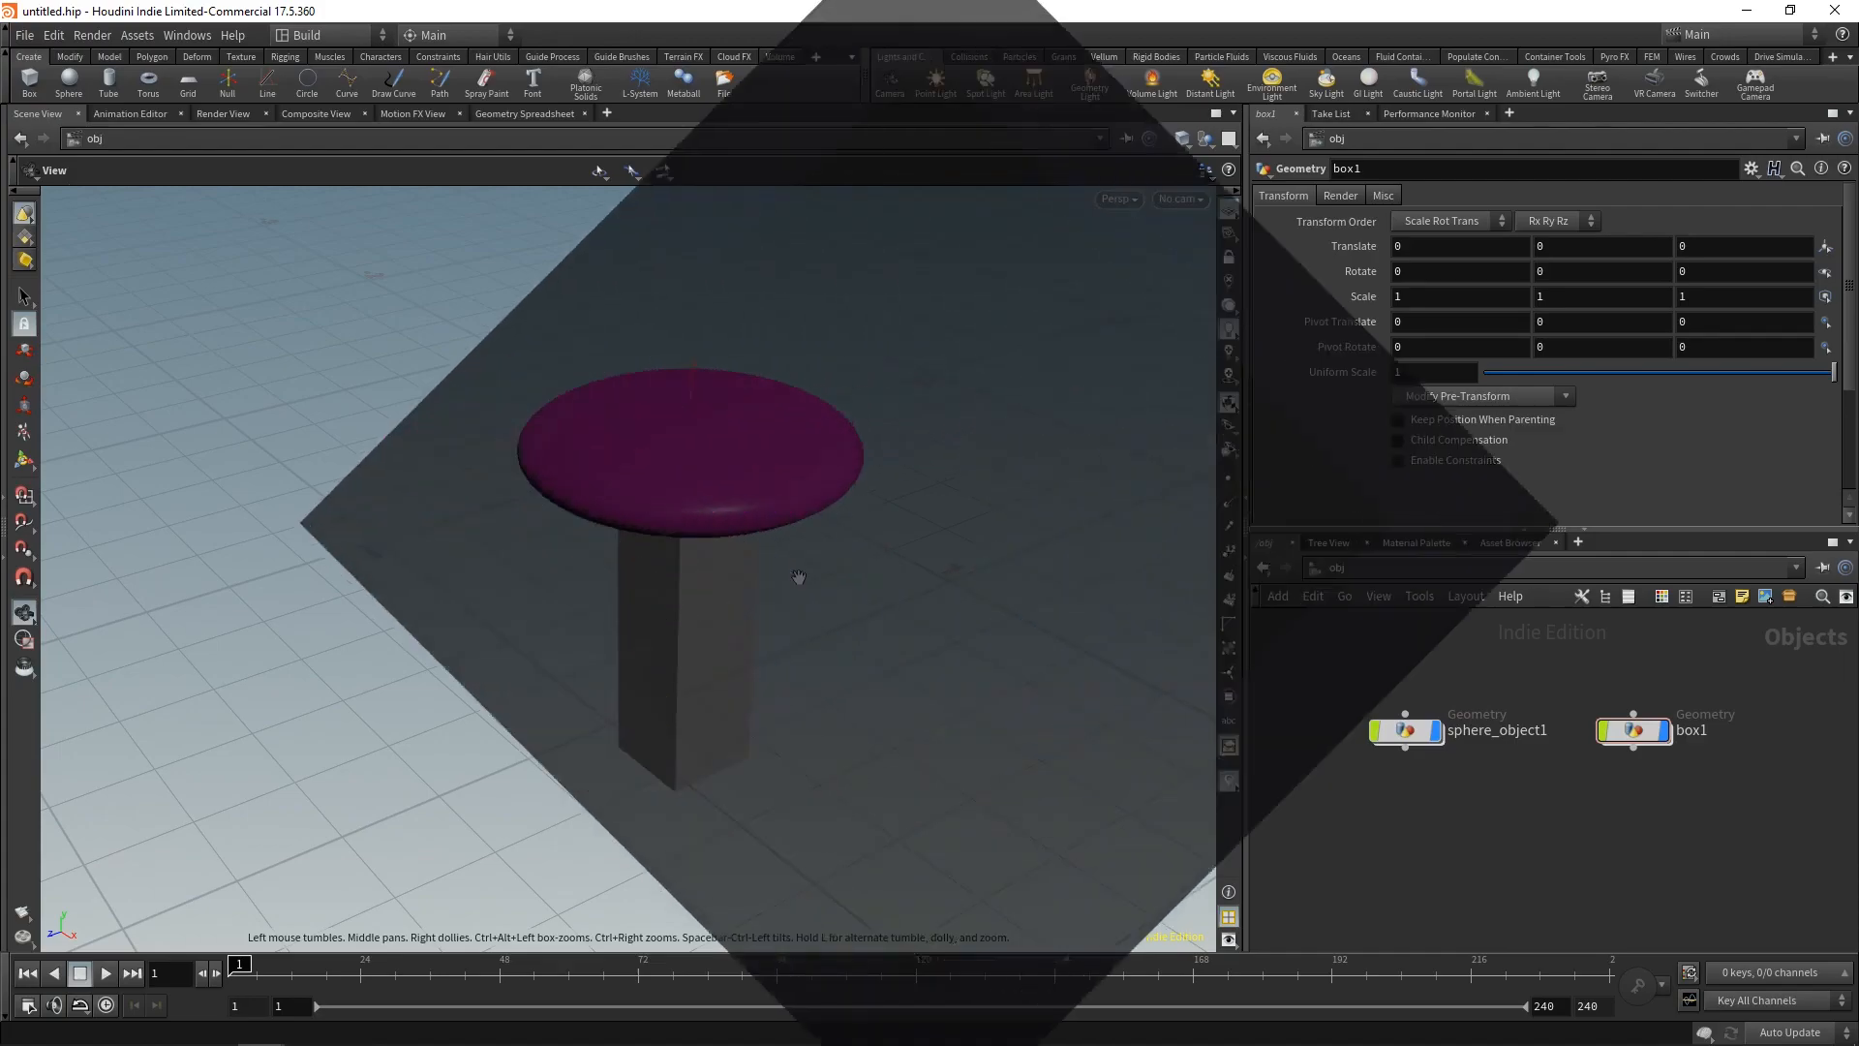